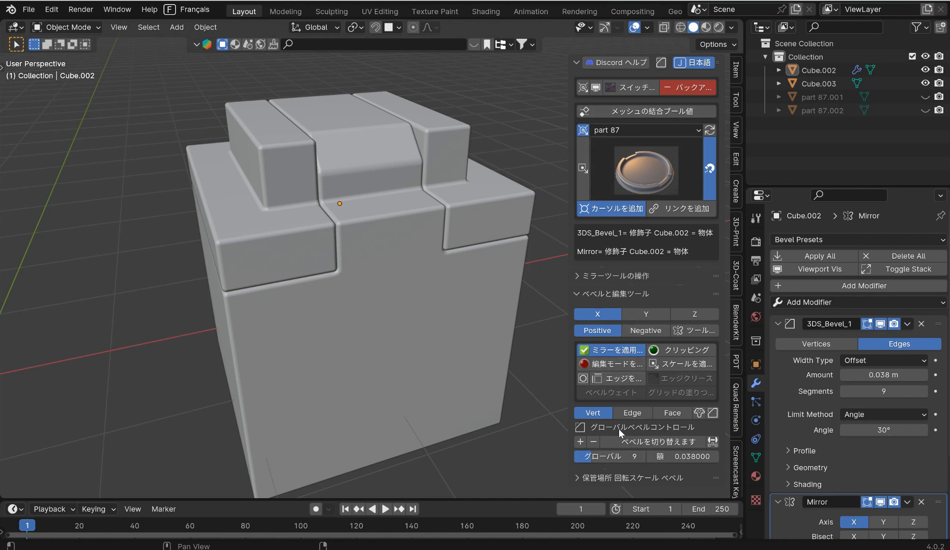
# Step: Examine the add-on's options for storing location, rotation and scale and for mirror tools and operations
pyautogui.click(576, 478)
pyautogui.scroll(-3, 646, 401)
pyautogui.scroll(-3, 643, 393)
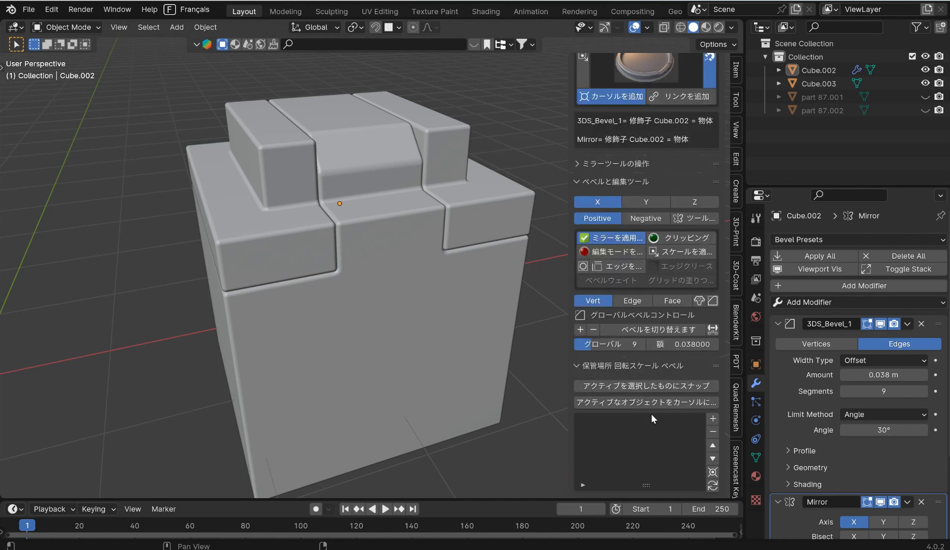
pyautogui.scroll(5, 652, 390)
pyautogui.scroll(-4, 648, 395)
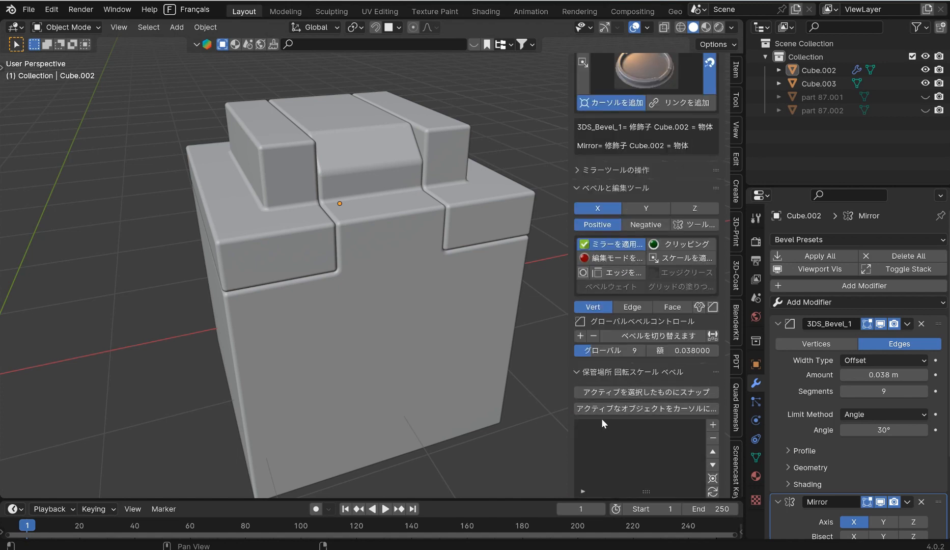
pyautogui.click(577, 375)
pyautogui.click(576, 276)
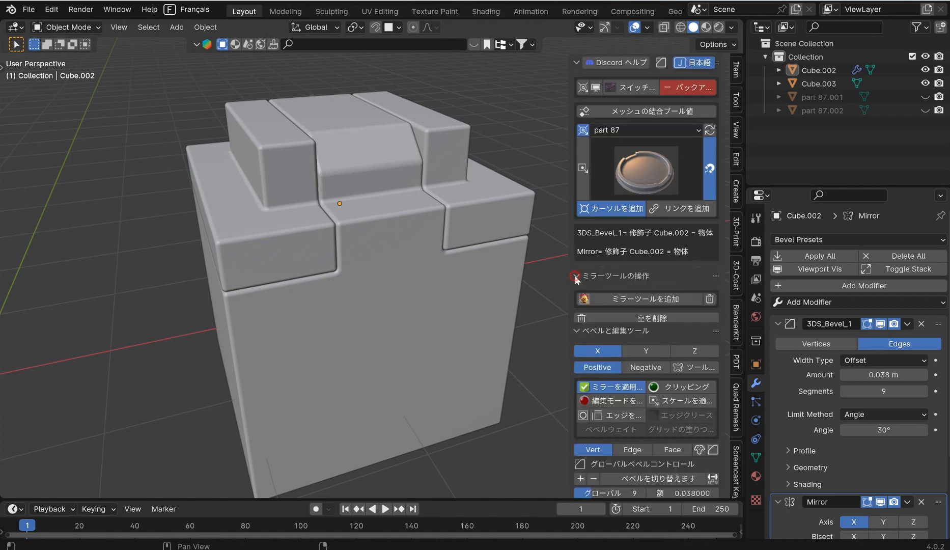
pyautogui.click(576, 275)
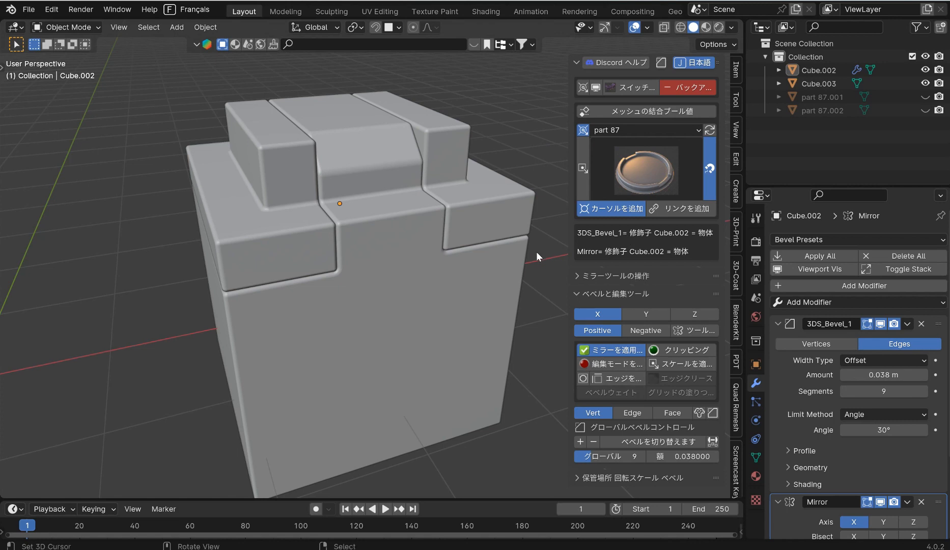
# Step: Set the global bevel amount to 0.029 and switch the add-on's interface language from Japanese to English
pyautogui.moveTo(512, 124)
pyautogui.mouseDown(button='middle')
pyautogui.moveTo(500, 139)
pyautogui.moveTo(516, 142)
pyautogui.mouseUp(button='middle')
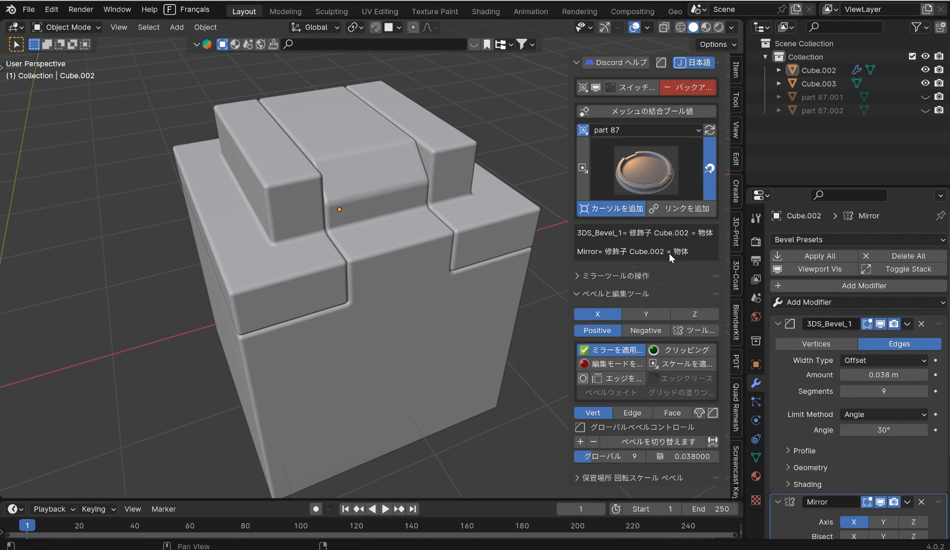
pyautogui.moveTo(452, 207); pyautogui.dragTo(431, 246, button='middle')
pyautogui.moveTo(682, 457)
pyautogui.mouseDown()
pyautogui.moveTo(706, 456)
pyautogui.moveTo(674, 457)
pyautogui.mouseUp()
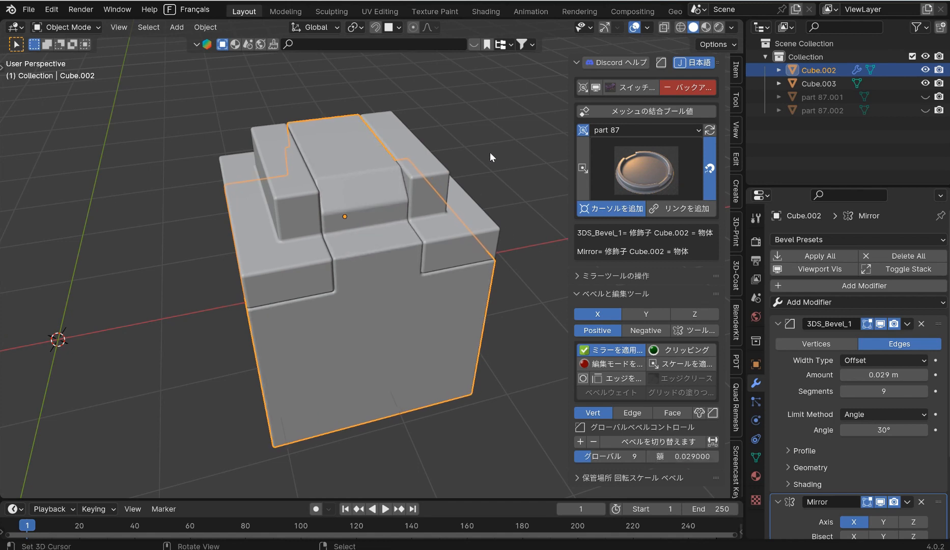
pyautogui.click(692, 62)
pyautogui.moveTo(465, 183); pyautogui.dragTo(448, 187, button='middle')
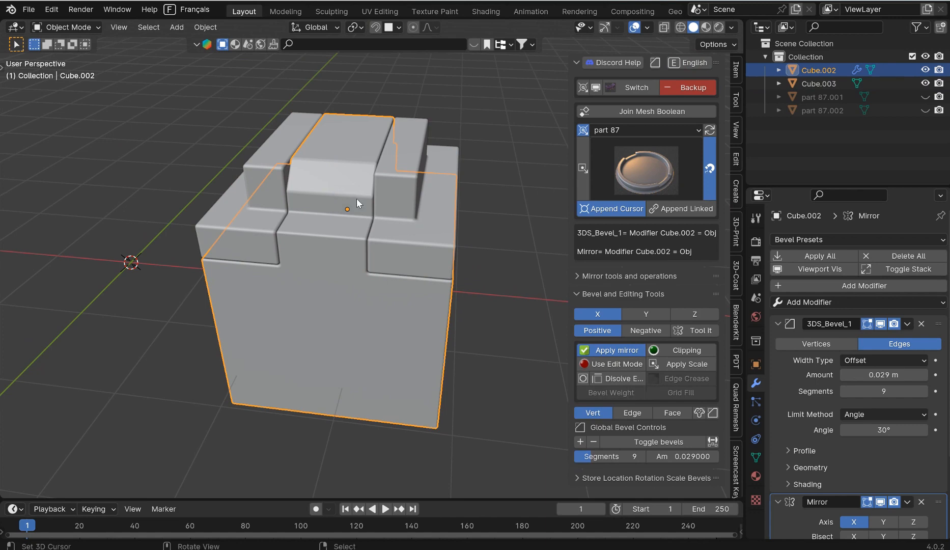
pyautogui.click(408, 204)
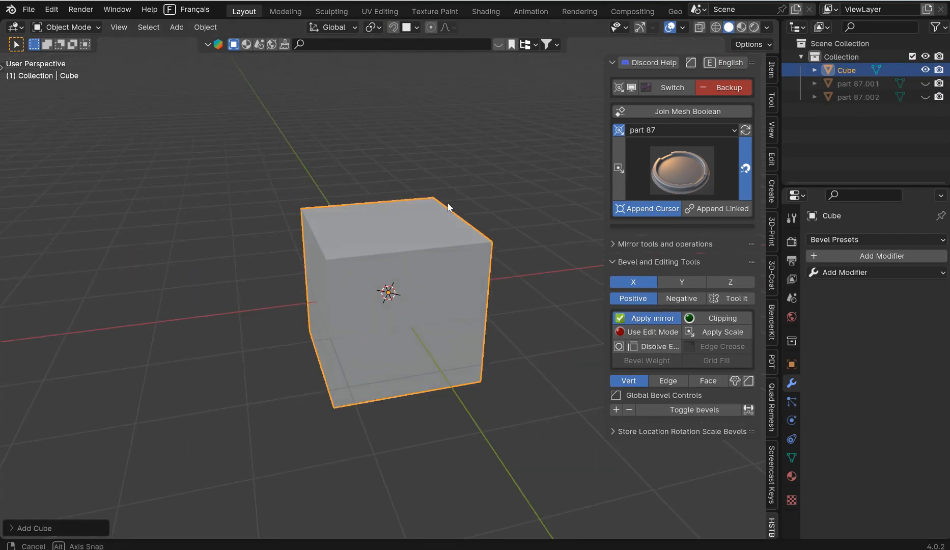
# Step: Turn on cavity shading in the viewport with the new cube
pyautogui.scroll(2, 477, 204)
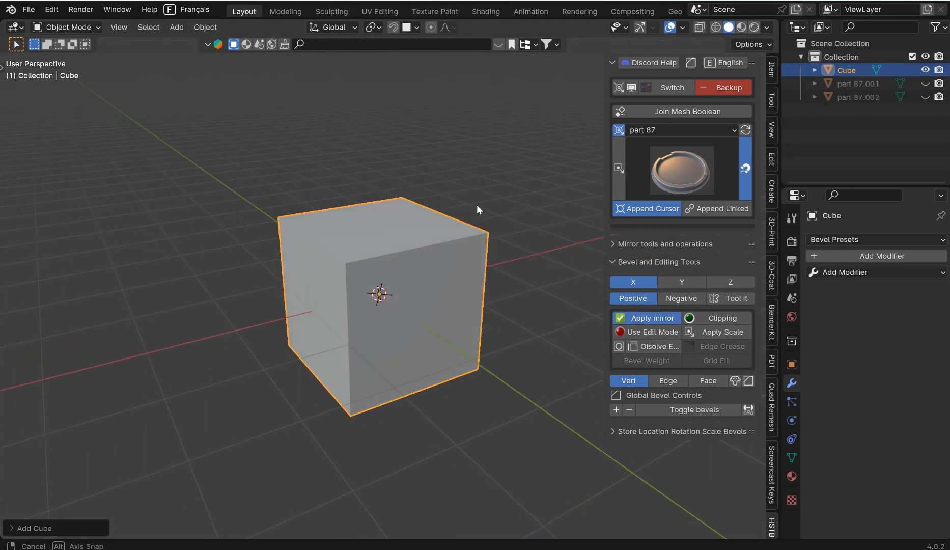
pyautogui.moveTo(435, 244); pyautogui.dragTo(438, 200, button='middle')
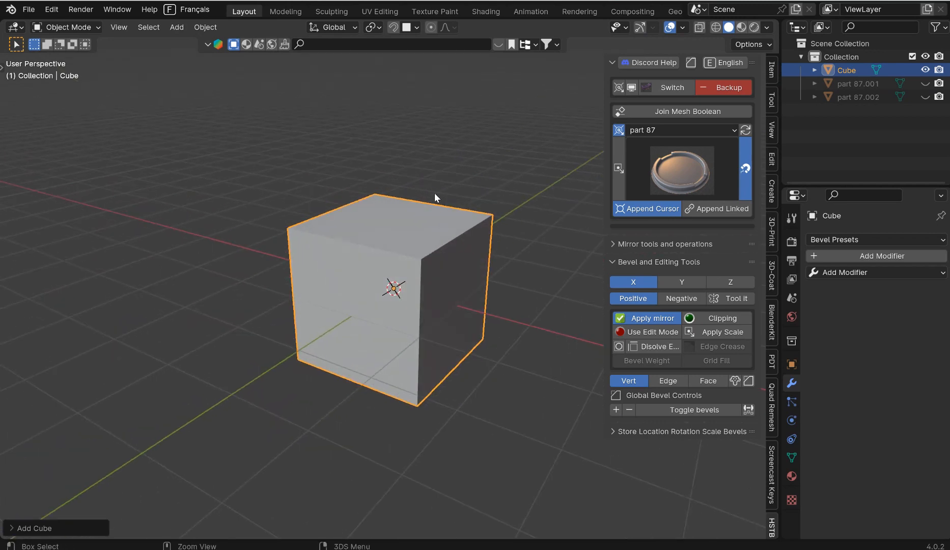
pyautogui.rightClick(434, 191)
pyautogui.click(425, 201)
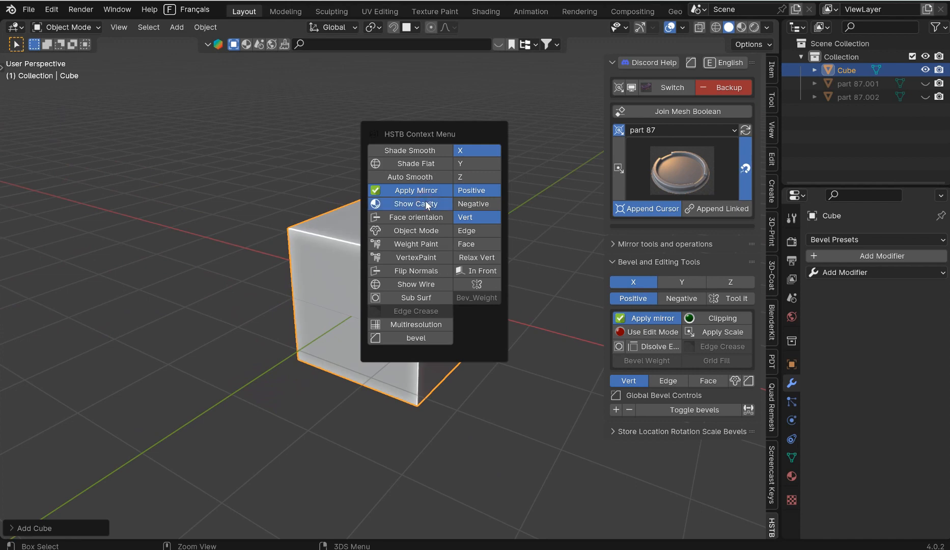
pyautogui.moveTo(357, 165); pyautogui.dragTo(411, 185, button='middle')
pyautogui.rightClick(410, 149)
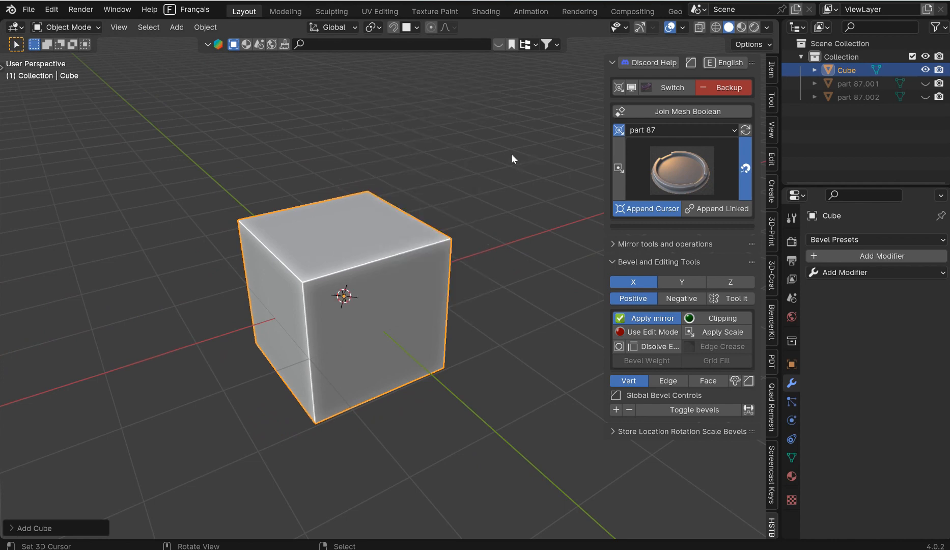
# Step: In front view, slice the cube's upper-right corner into a separate block with a rectangular Rebool cut
pyautogui.scroll(3, 455, 217)
pyautogui.moveTo(440, 208); pyautogui.dragTo(421, 172, button='middle')
pyautogui.press('KP_1')
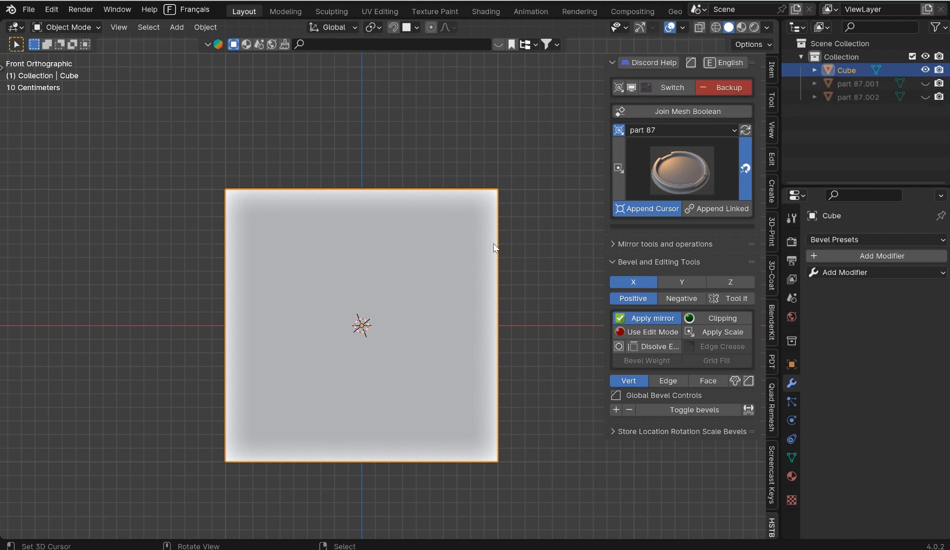
pyautogui.hotkey('ctrl', 'shift', 'x')
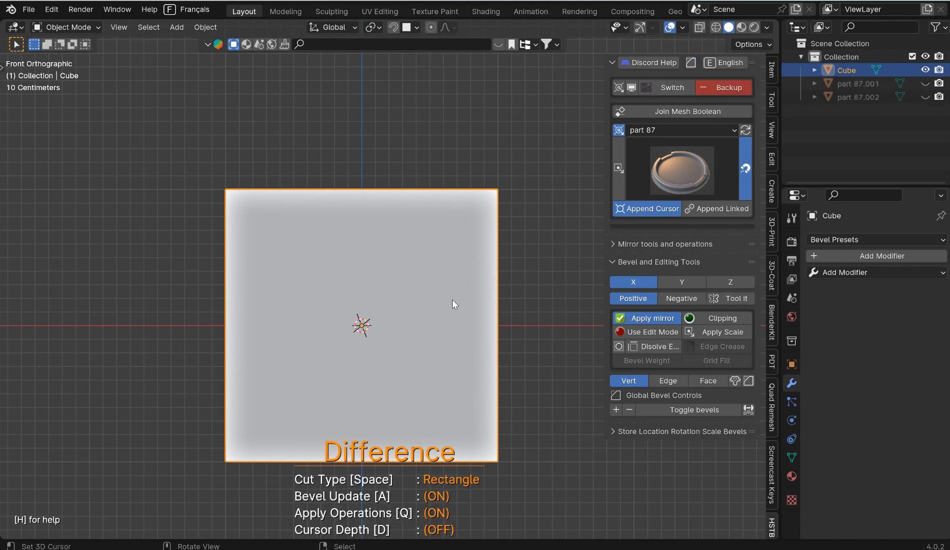
pyautogui.moveTo(404, 158); pyautogui.dragTo(514, 305)
pyautogui.press('shift')
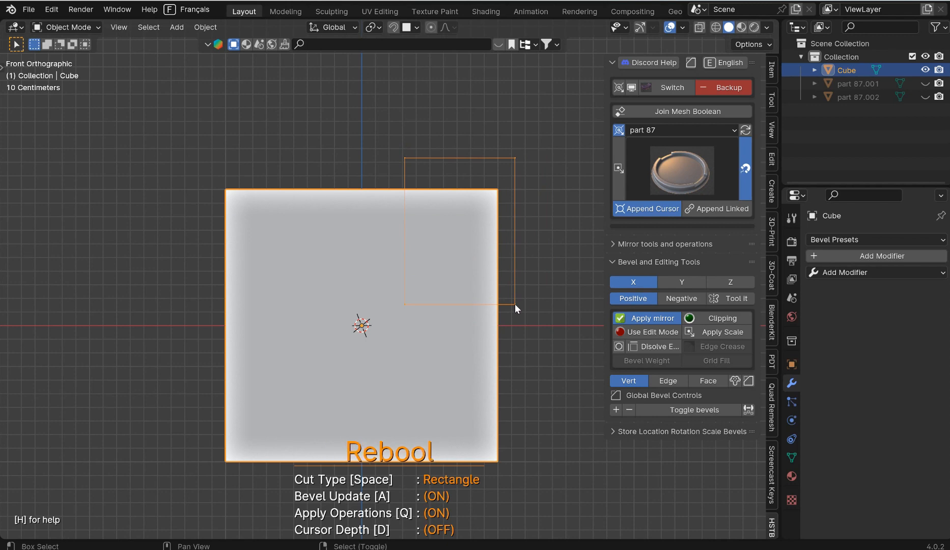
pyautogui.moveTo(516, 303); pyautogui.dragTo(515, 304)
pyautogui.moveTo(546, 149); pyautogui.dragTo(487, 209, button='middle')
pyautogui.rightClick(479, 210)
pyautogui.rightClick(438, 249)
pyautogui.rightClick(590, 67)
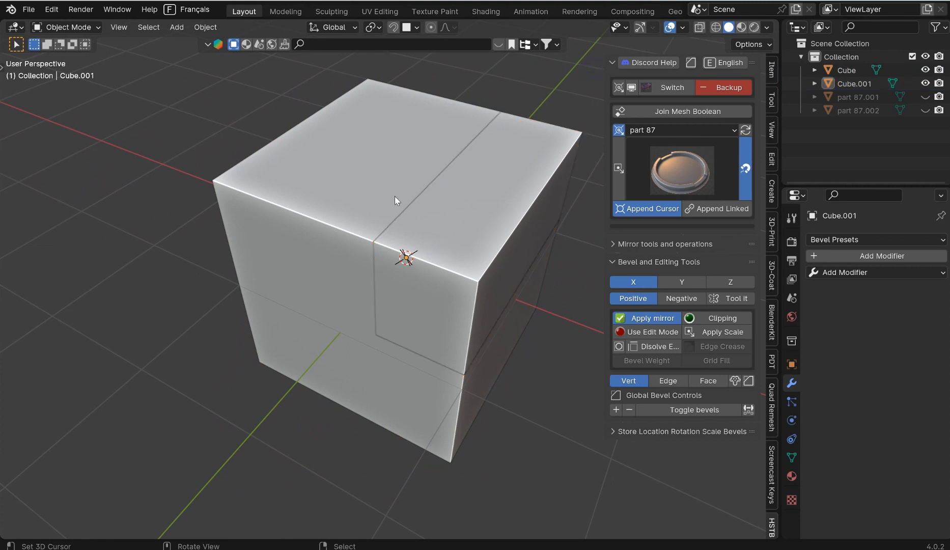
# Step: Mirror the notched main body across the X axis from the positive side with the mirror applied
pyautogui.moveTo(384, 245); pyautogui.dragTo(447, 203, button='middle')
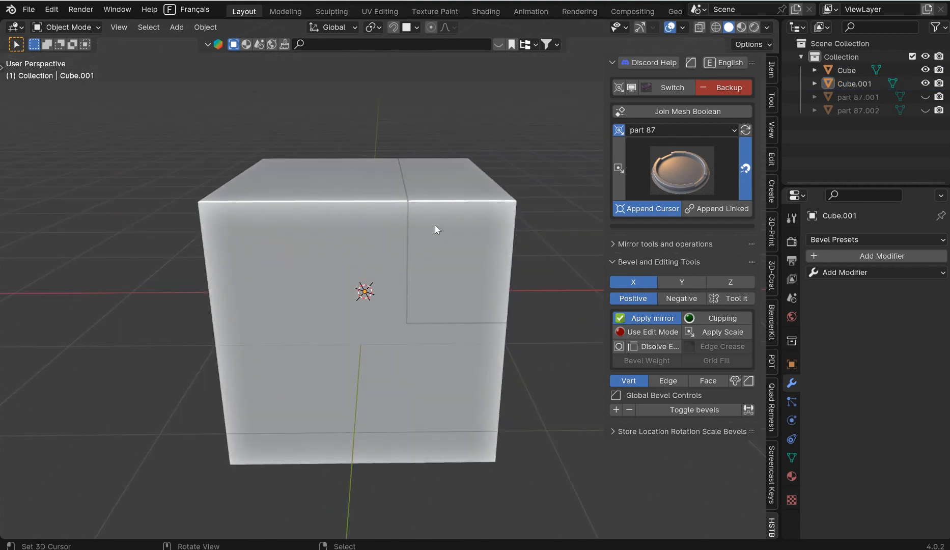
pyautogui.click(349, 224)
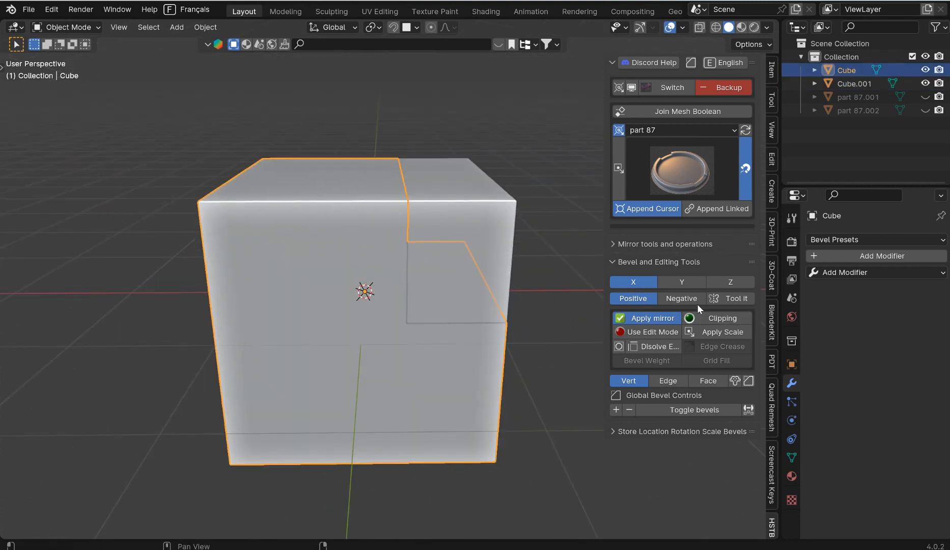
pyautogui.scroll(-1, 514, 255)
pyautogui.moveTo(511, 255); pyautogui.dragTo(492, 259, button='middle')
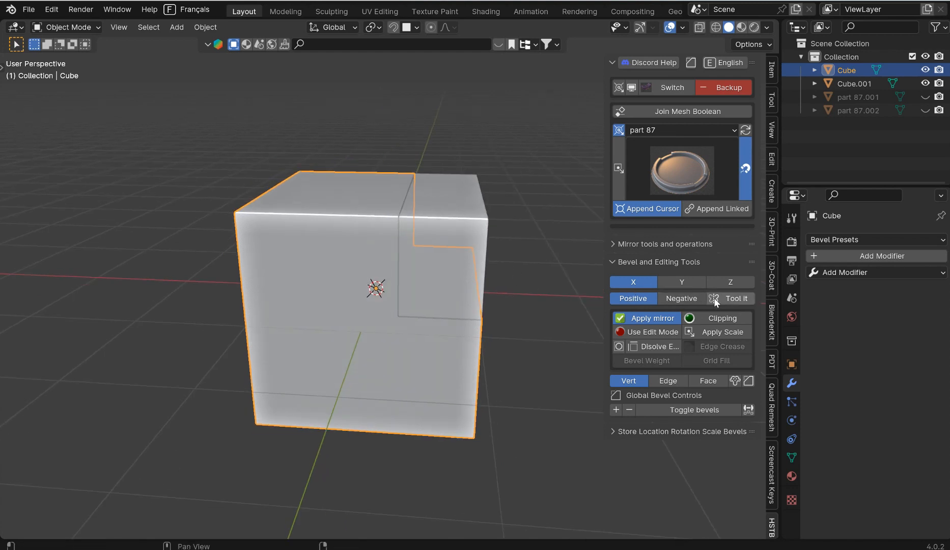
pyautogui.click(739, 299)
# Step: Mirror the separate corner block across the X axis from the positive side to fill the opposite notch
pyautogui.click(458, 201)
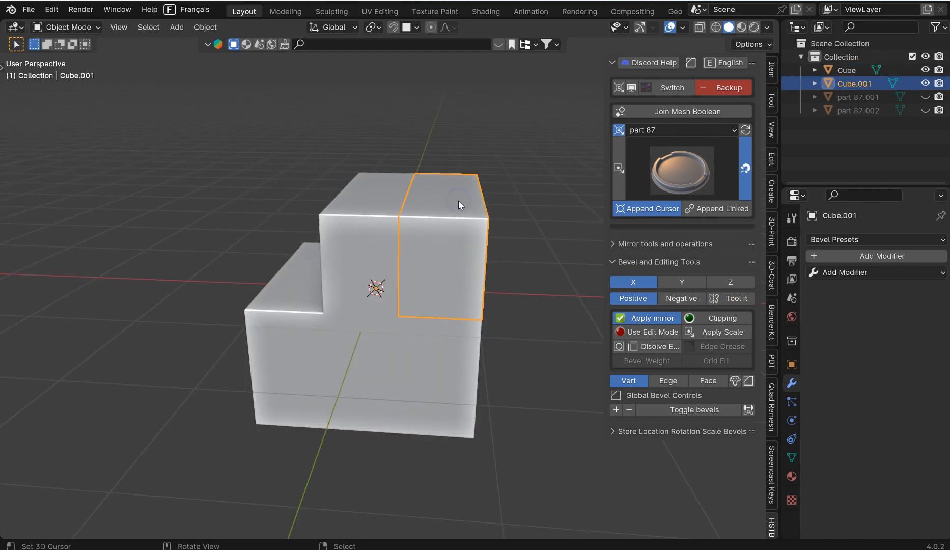
pyautogui.press('g')
pyautogui.rightClick(527, 146)
pyautogui.click(731, 296)
pyautogui.moveTo(574, 207); pyautogui.dragTo(591, 270, button='middle')
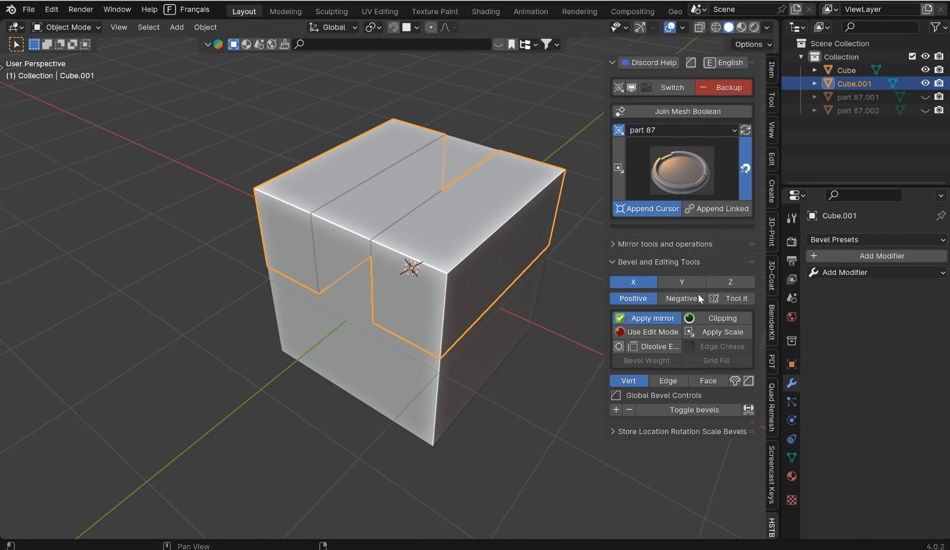
# Step: Select the seam edges running down the middle of the main body and dissolve them
pyautogui.moveTo(496, 193); pyautogui.dragTo(555, 144, button='middle')
pyautogui.moveTo(519, 191); pyautogui.dragTo(324, 209, button='middle')
pyautogui.press('Tab')
pyautogui.rightClick(392, 233)
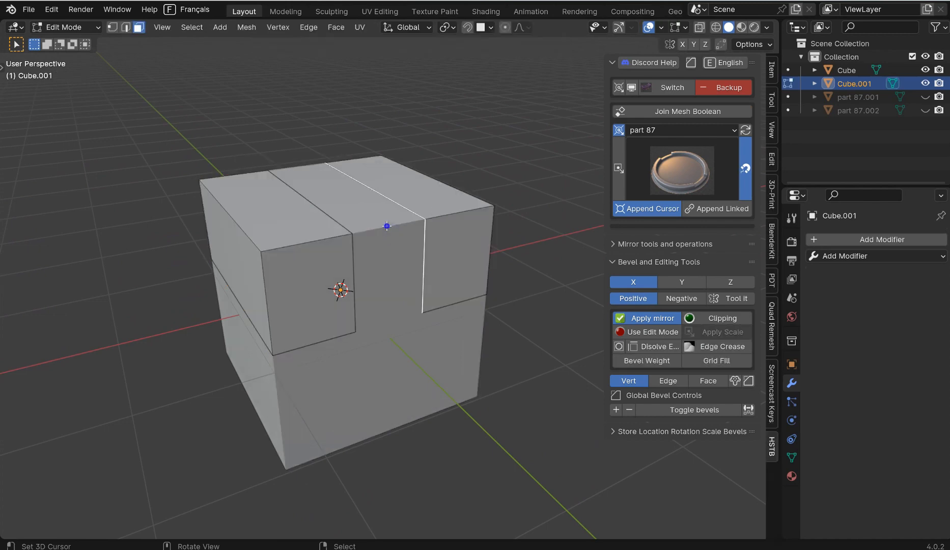
pyautogui.press('Tab')
pyautogui.rightClick(381, 226)
pyautogui.press('Tab')
pyautogui.hotkey('ctrl', 'r')
pyautogui.click(390, 225)
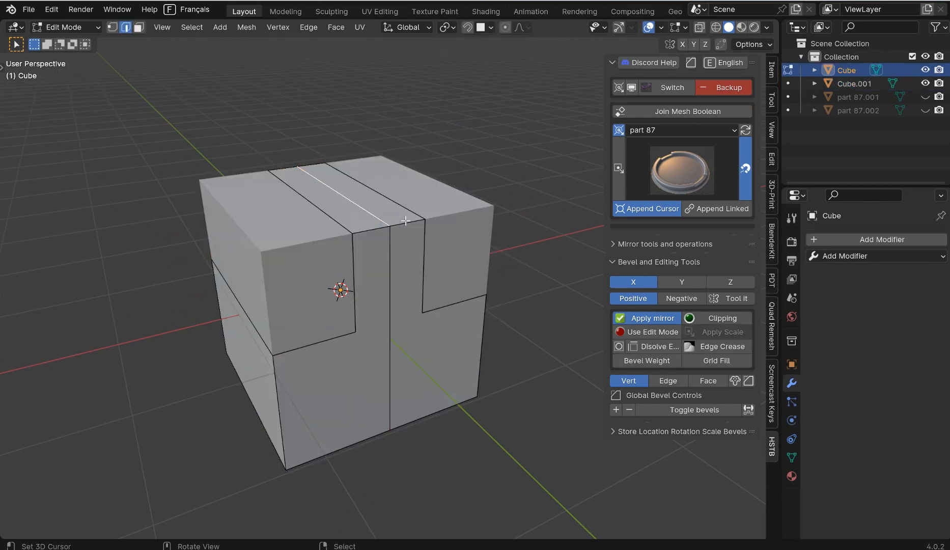
pyautogui.keyDown('alt'); pyautogui.click(388, 247); pyautogui.keyUp('alt')
pyautogui.moveTo(388, 246)
pyautogui.mouseDown(button='middle')
pyautogui.moveTo(533, 153)
pyautogui.moveTo(433, 129)
pyautogui.moveTo(410, 134)
pyautogui.moveTo(388, 180)
pyautogui.moveTo(403, 243)
pyautogui.mouseUp(button='middle')
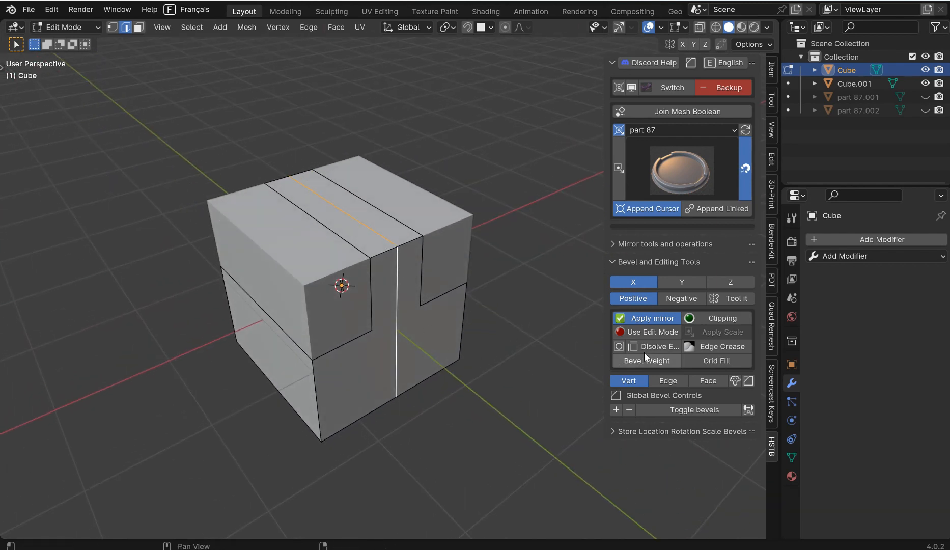
pyautogui.press('Tab')
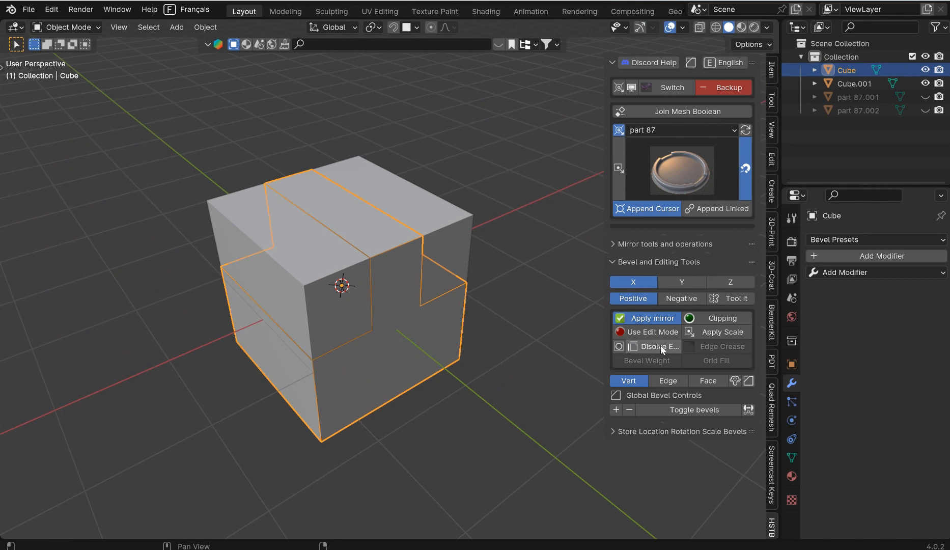
# Step: Bevel the front upper edge of the main body's central ridge into one wide sloped face
pyautogui.moveTo(483, 272); pyautogui.dragTo(451, 244, button='middle')
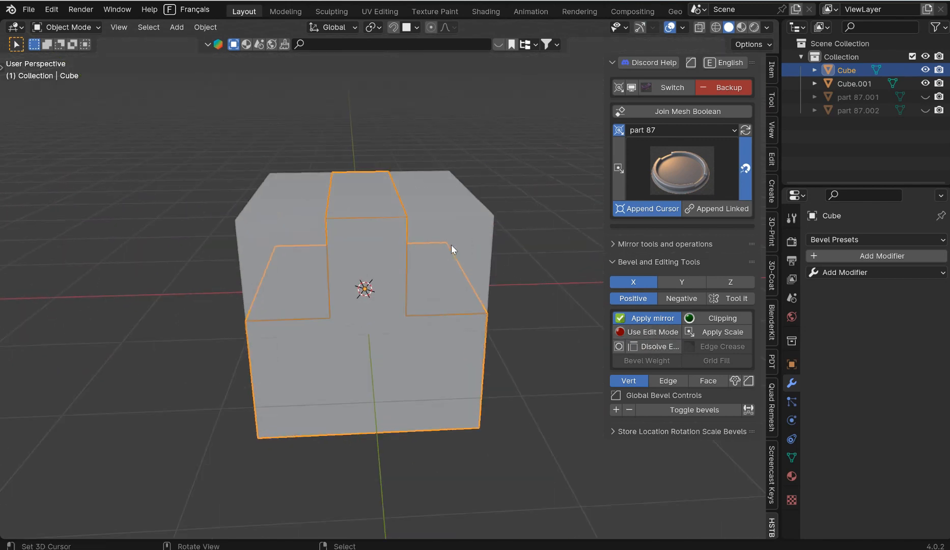
pyautogui.scroll(2, 453, 249)
pyautogui.press('Tab')
pyautogui.click(374, 191)
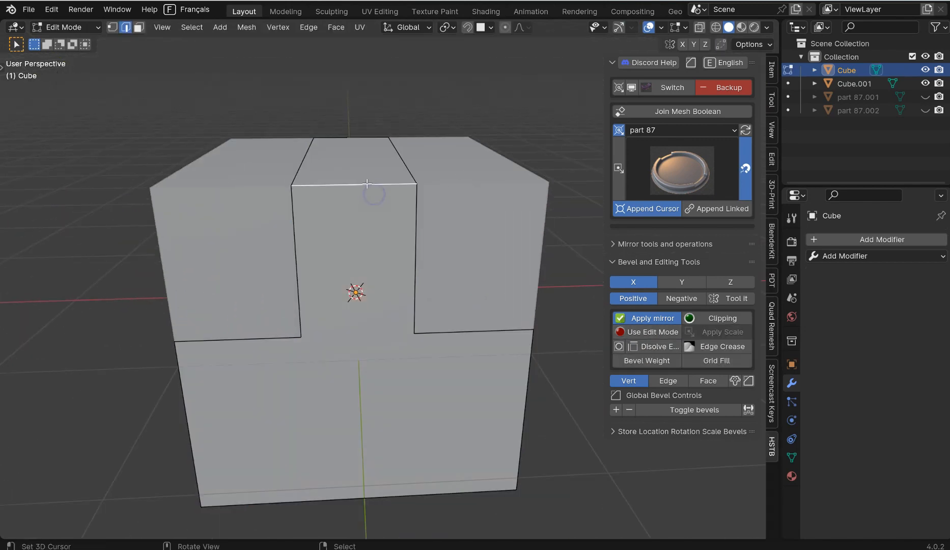
pyautogui.moveTo(363, 152); pyautogui.dragTo(373, 161, button='middle')
pyautogui.press('ctrl')
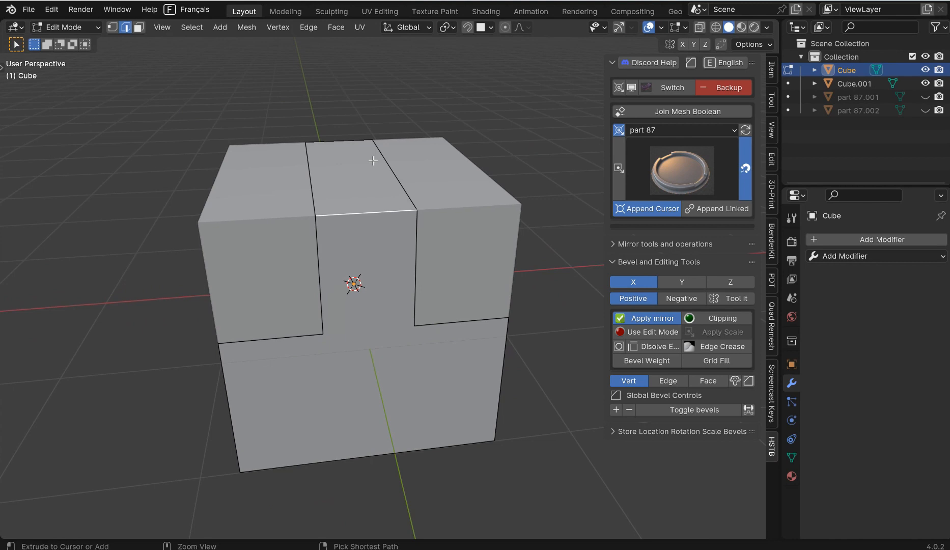
pyautogui.hotkey('ctrl', 'b')
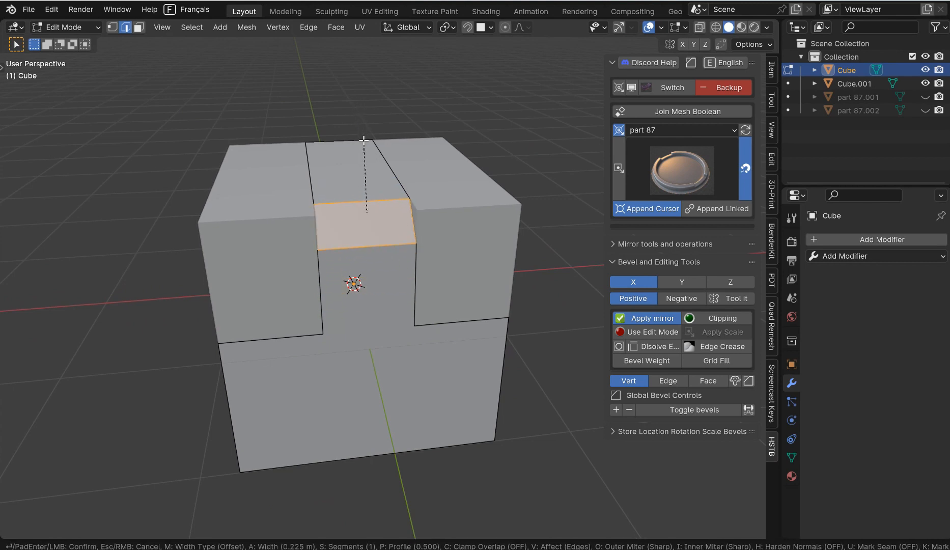
pyautogui.click(354, 110)
pyautogui.moveTo(448, 179); pyautogui.dragTo(476, 196, button='middle')
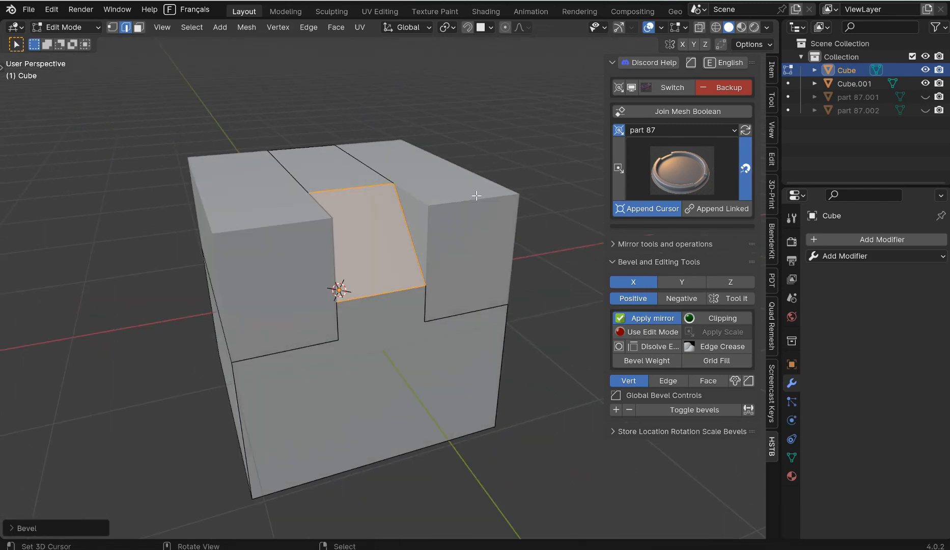
pyautogui.press('Tab')
# Step: Bevel the front upper edges of both mirrored side blocks together with a single-segment chamfer
pyautogui.click(469, 202)
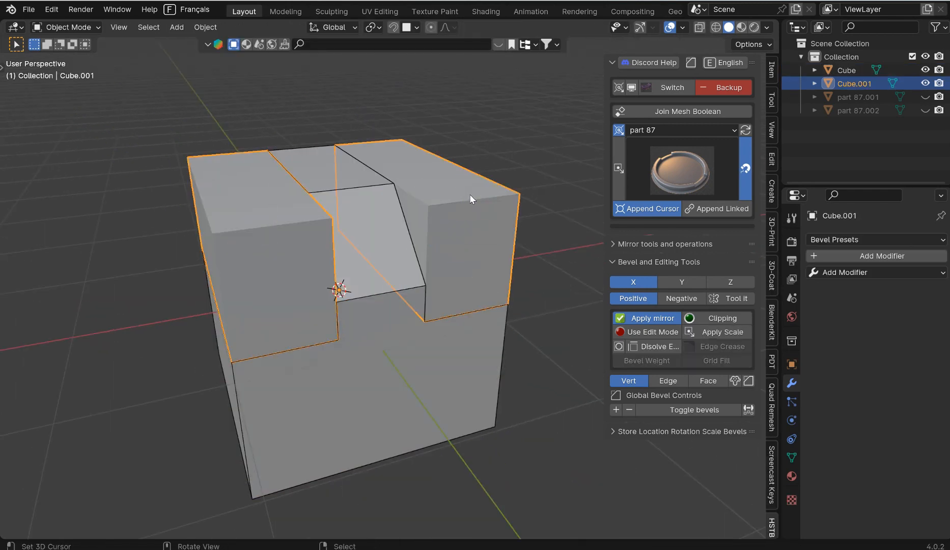
pyautogui.press('Tab')
pyautogui.click(469, 198)
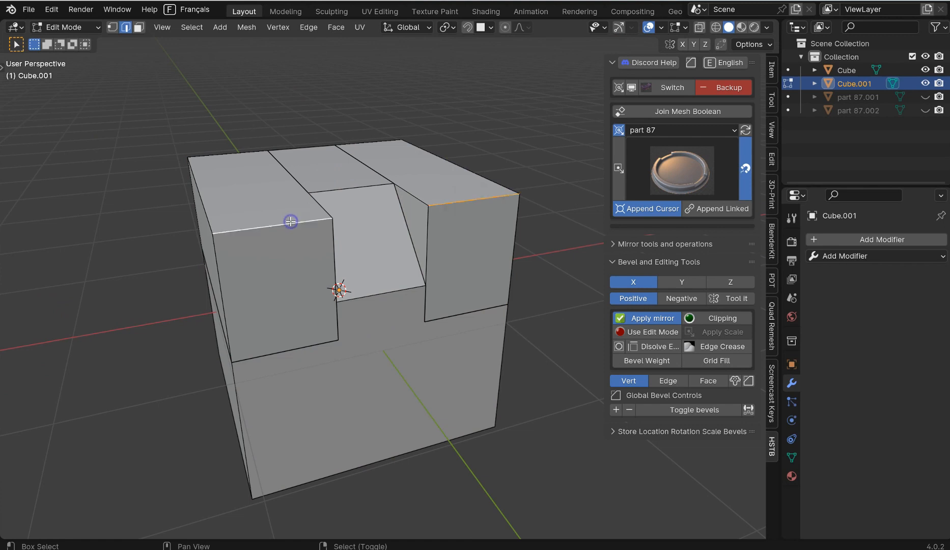
pyautogui.hotkey('ctrl', 'b')
pyautogui.click(377, 200)
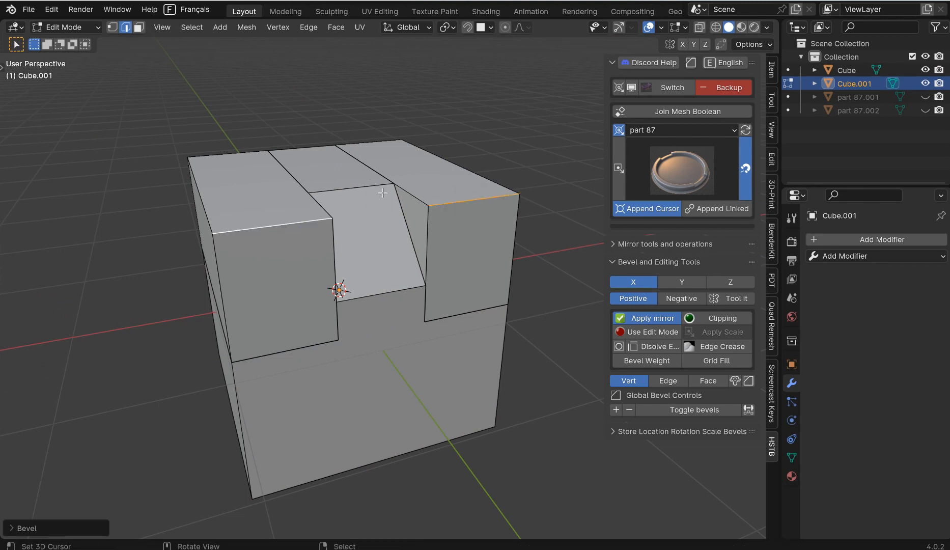
pyautogui.hotkey('ctrl', 'b')
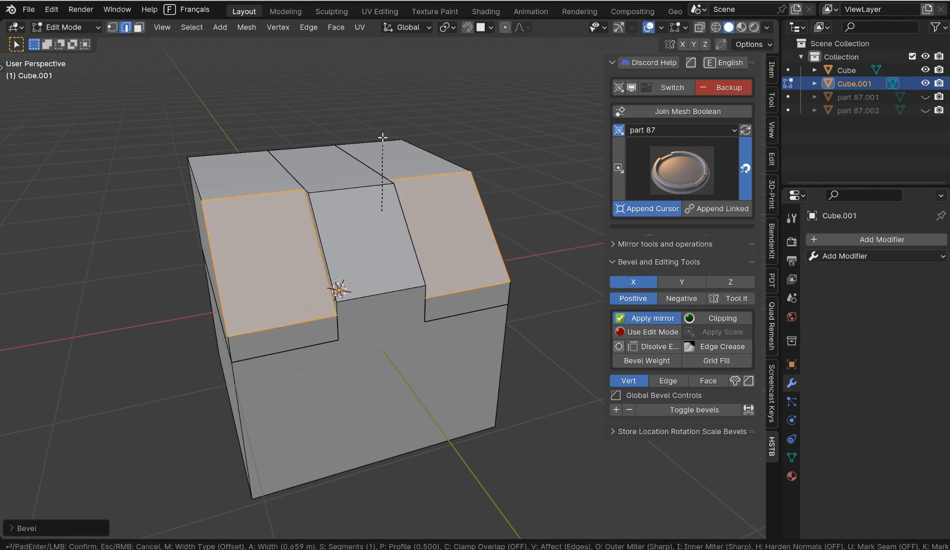
pyautogui.click(386, 160)
pyautogui.press('Tab')
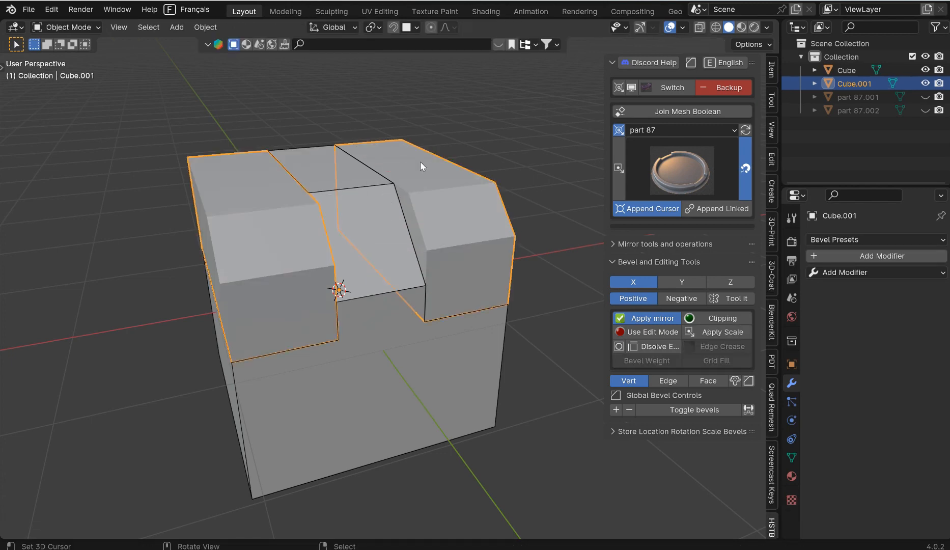
# Step: Add global bevel modifiers to the main body and the mirrored side blocks
pyautogui.moveTo(420, 161); pyautogui.dragTo(517, 147, button='middle')
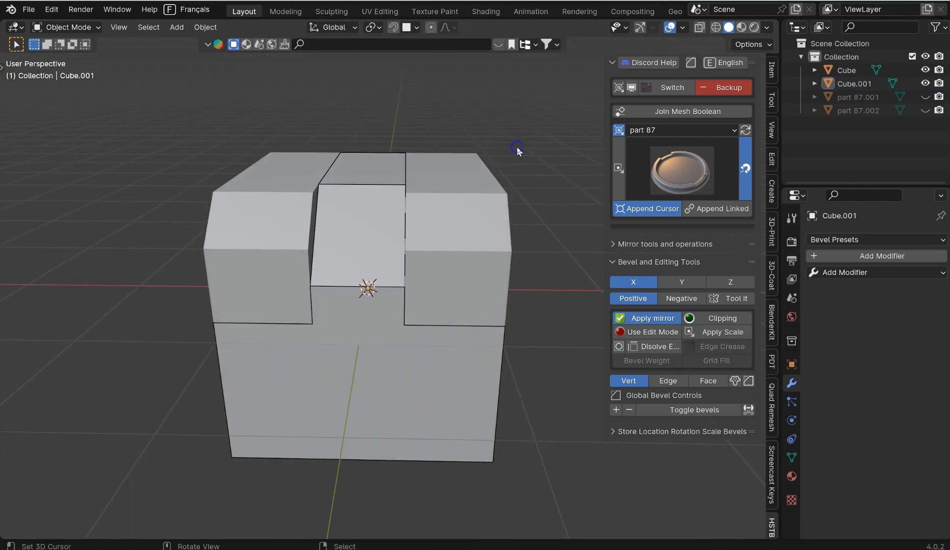
pyautogui.moveTo(525, 277); pyautogui.dragTo(330, 176, button='middle')
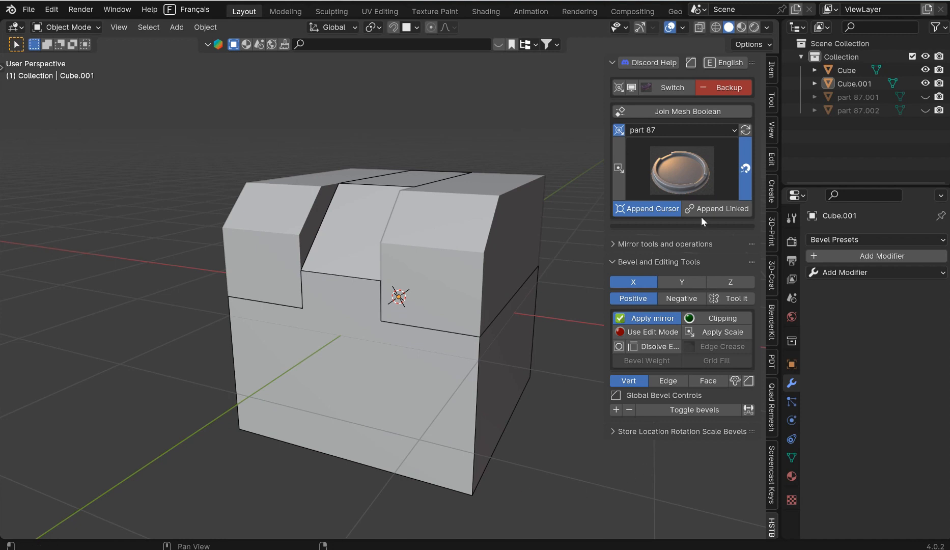
pyautogui.click(617, 410)
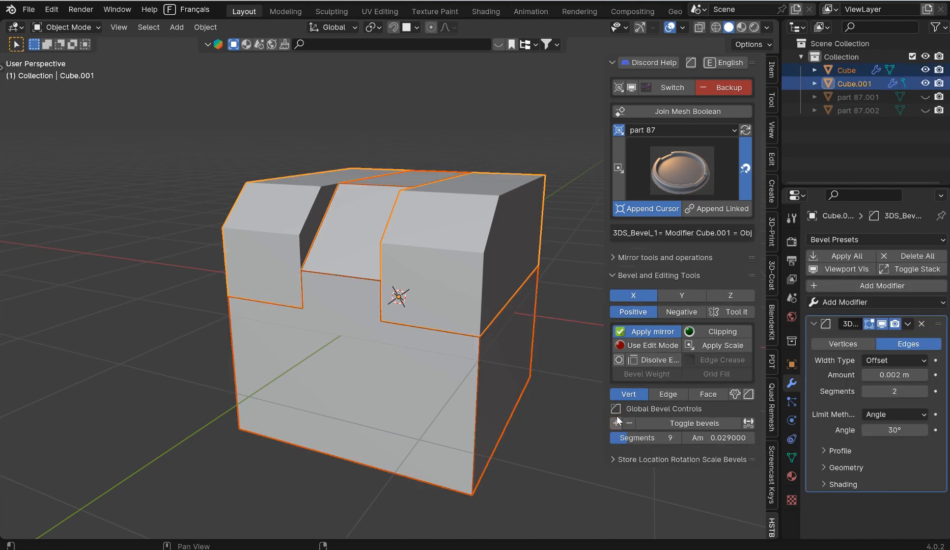
pyautogui.click(615, 274)
pyautogui.click(615, 273)
# Step: Show the model in wireframe and set the global bevels to 8 segments with an amount of 0.038
pyautogui.press('z')
pyautogui.click(440, 405)
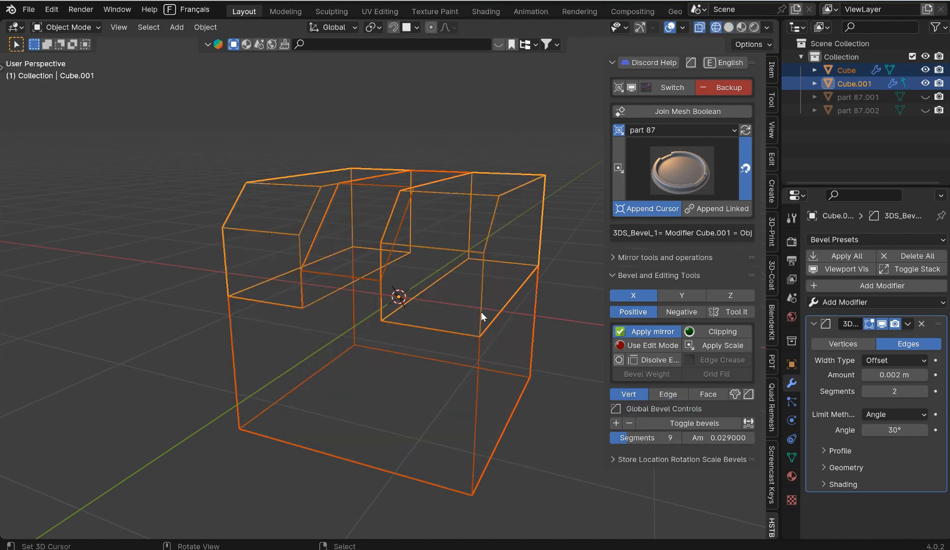
pyautogui.click(718, 438)
pyautogui.write('0.218')
pyautogui.press('Return')
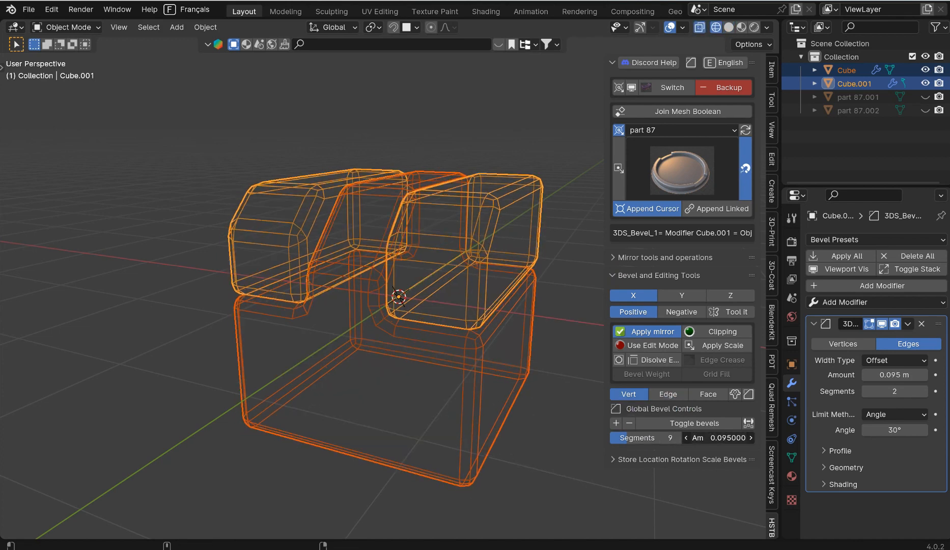
pyautogui.moveTo(718, 438); pyautogui.dragTo(638, 438)
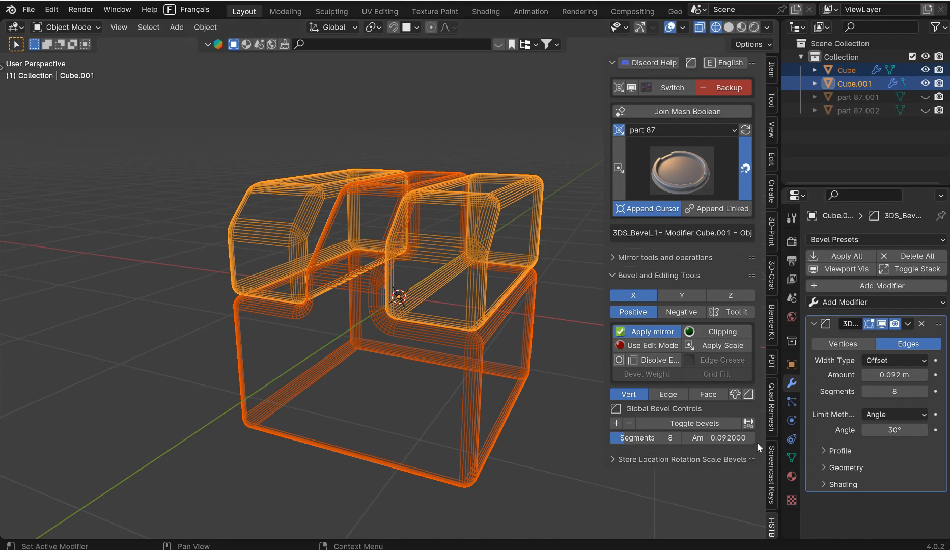
pyautogui.moveTo(730, 439)
pyautogui.mouseDown()
pyautogui.moveTo(707, 439)
pyautogui.moveTo(716, 439)
pyautogui.mouseUp()
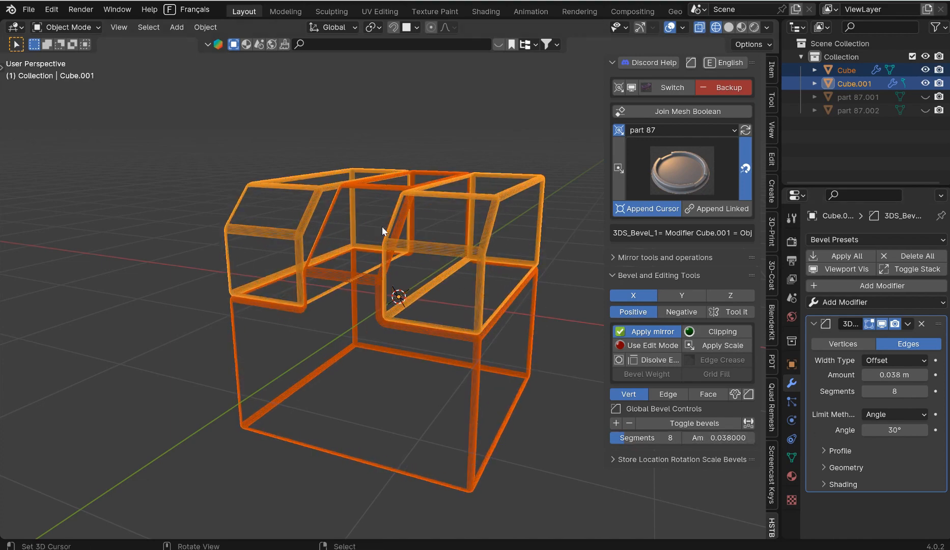
# Step: Return to solid shading and examine the bevels up close along the main body's central ridge and notches
pyautogui.moveTo(383, 230); pyautogui.dragTo(412, 236, button='middle')
pyautogui.press('Tab')
pyautogui.press('Tab')
pyautogui.hotkey('shift', 'z')
pyautogui.moveTo(577, 206)
pyautogui.mouseDown(button='middle')
pyautogui.moveTo(564, 201)
pyautogui.moveTo(567, 170)
pyautogui.moveTo(414, 233)
pyautogui.moveTo(536, 165)
pyautogui.mouseUp(button='middle')
pyautogui.hotkey('alt', 'a')
pyautogui.moveTo(490, 245); pyautogui.dragTo(394, 292, button='middle')
pyautogui.click(429, 263)
pyautogui.scroll(6, 422, 291)
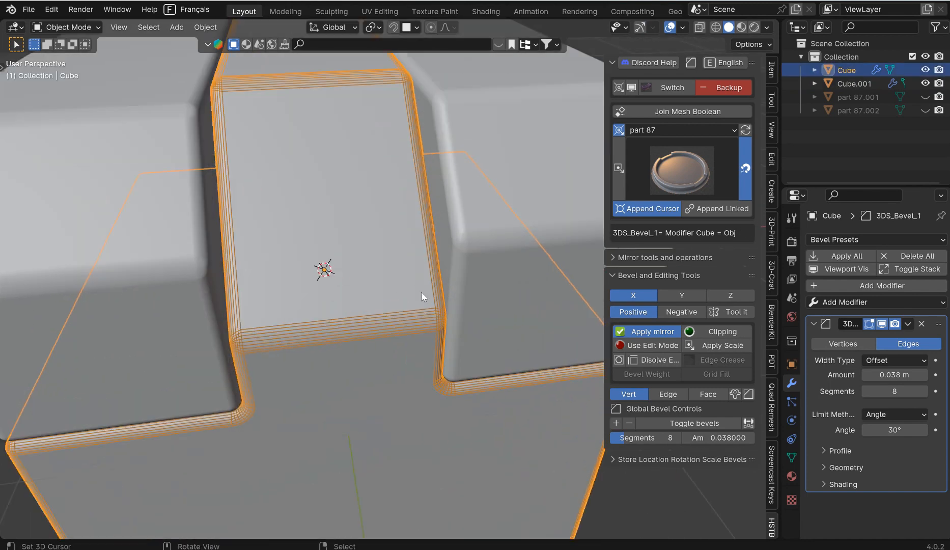
pyautogui.scroll(-8, 380, 285)
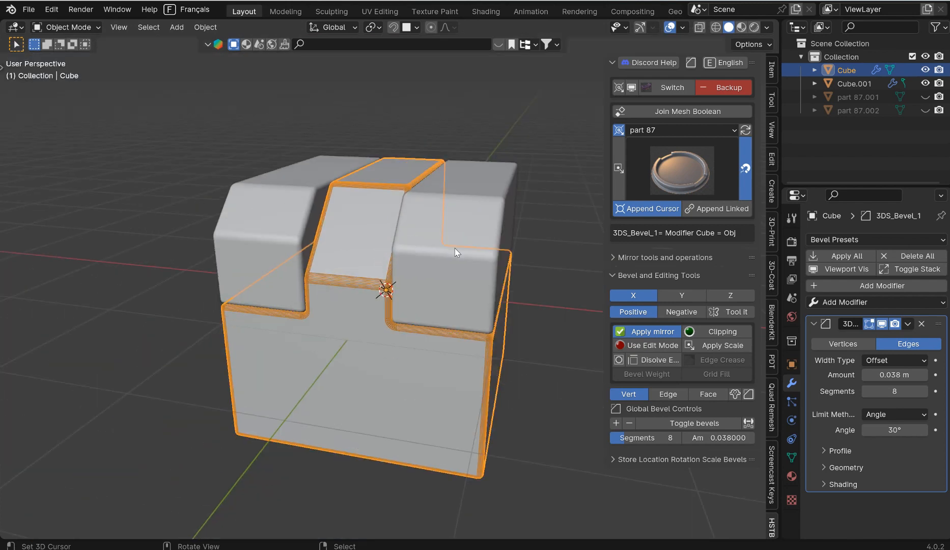
# Step: Set the global bevel amount to 0.023 for the side blocks and the main body
pyautogui.click(463, 268)
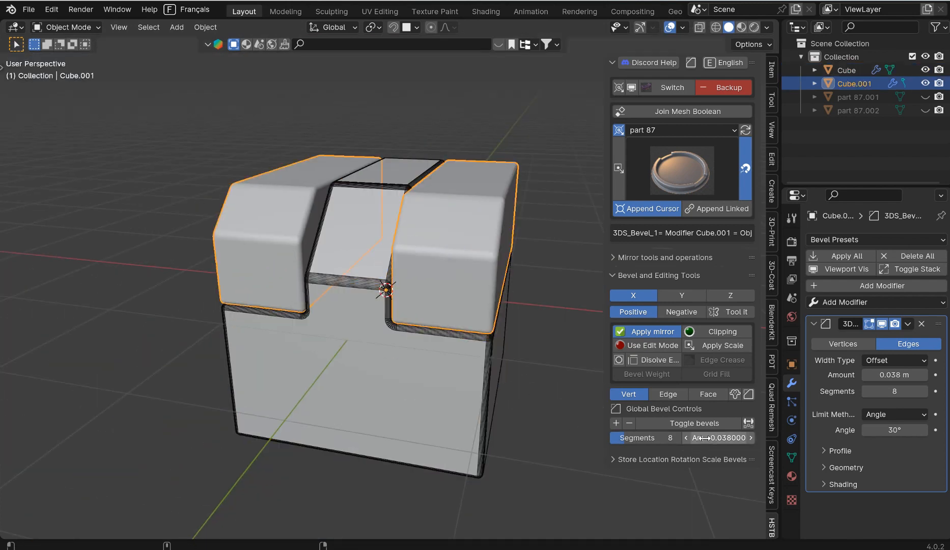
pyautogui.moveTo(726, 438)
pyautogui.mouseDown()
pyautogui.moveTo(749, 438)
pyautogui.moveTo(727, 437)
pyautogui.mouseUp()
pyautogui.scroll(5, 490, 321)
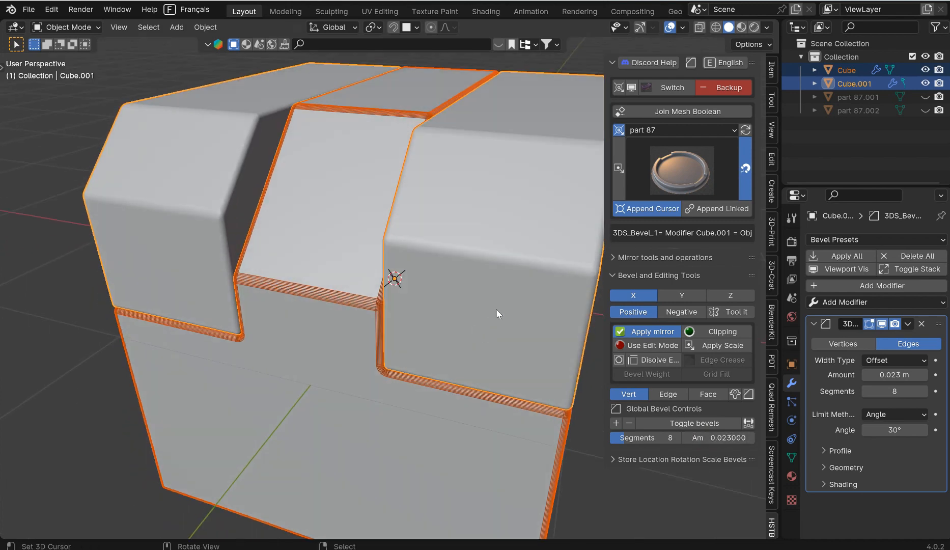
# Step: Turn off the main body's wire display and check its base edges in Edit Mode
pyautogui.rightClick(329, 271)
pyautogui.moveTo(329, 271); pyautogui.dragTo(350, 298, button='middle')
pyautogui.rightClick(349, 298)
pyautogui.scroll(-4, 342, 351)
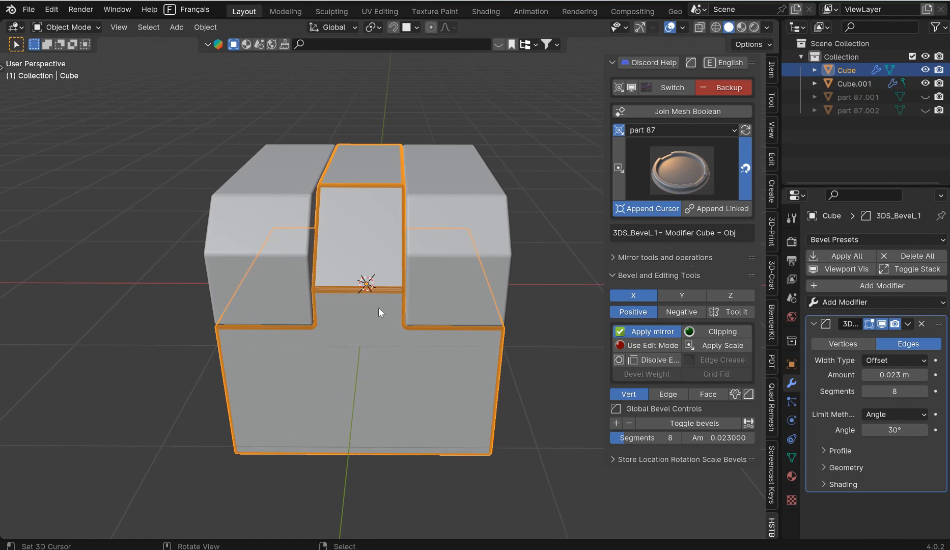
pyautogui.keyDown('ctrl'); pyautogui.rightClick(354, 262); pyautogui.keyUp('ctrl')
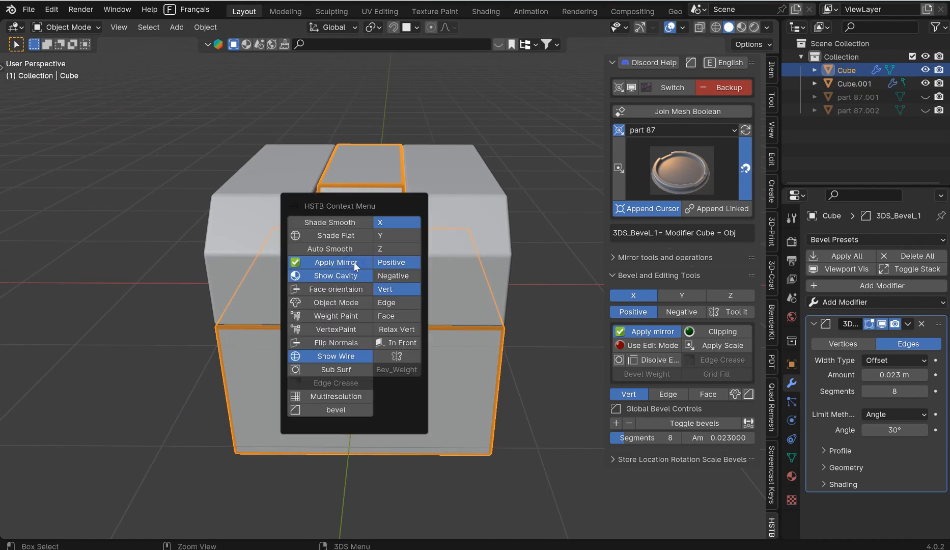
pyautogui.click(334, 356)
pyautogui.moveTo(425, 163); pyautogui.dragTo(422, 308, button='middle')
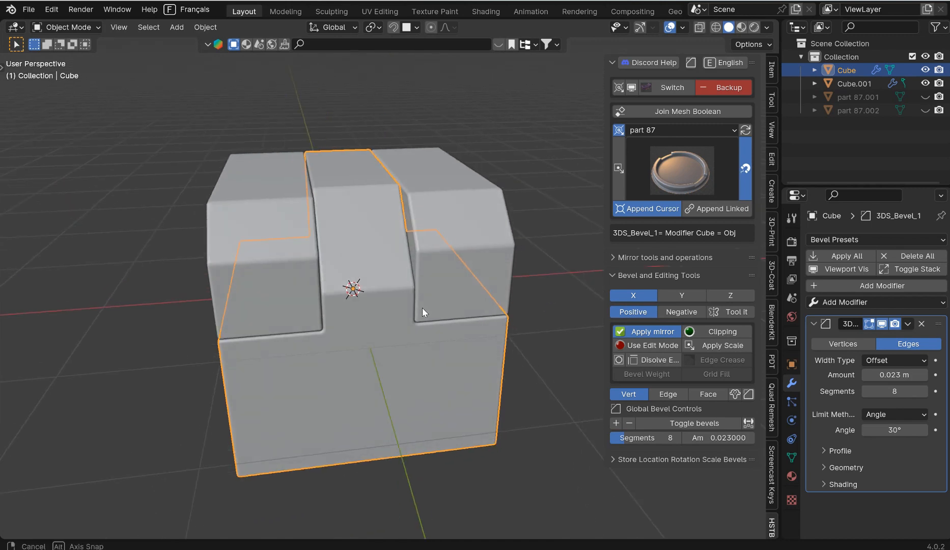
pyautogui.press('Tab')
pyautogui.moveTo(448, 254); pyautogui.dragTo(467, 230, button='middle')
pyautogui.click(556, 172)
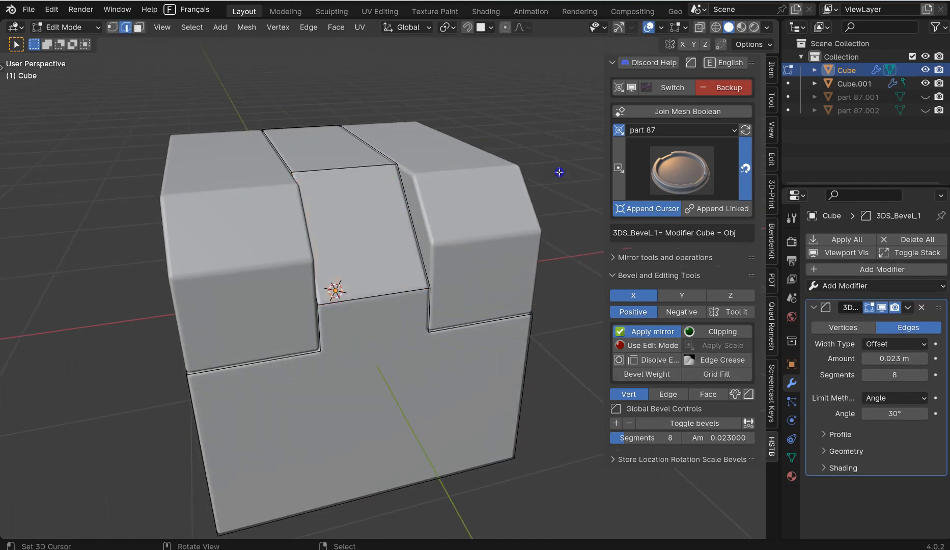
pyautogui.press('Tab')
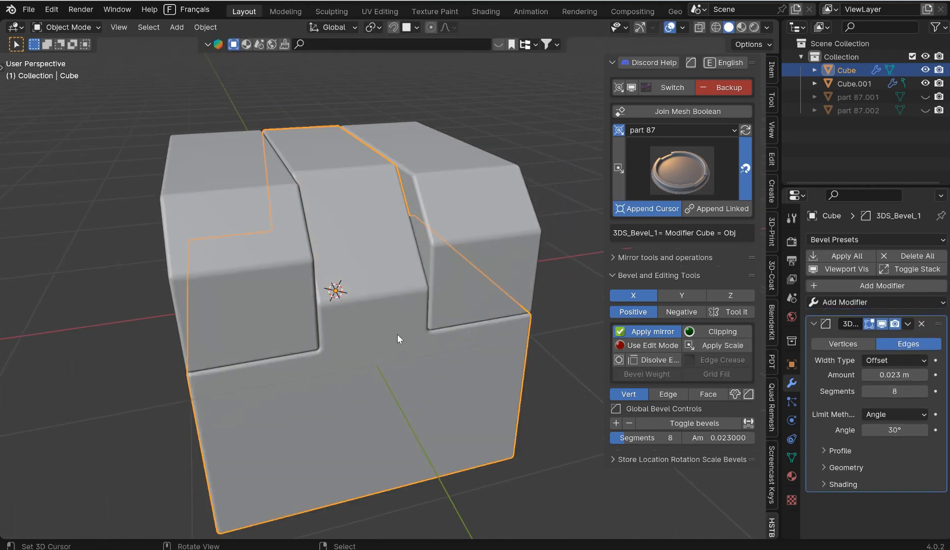
# Step: Cut a round hole through the main body below the central ridge using a 40-subdivision circle Difference cut from the front view
pyautogui.press('KP_1')
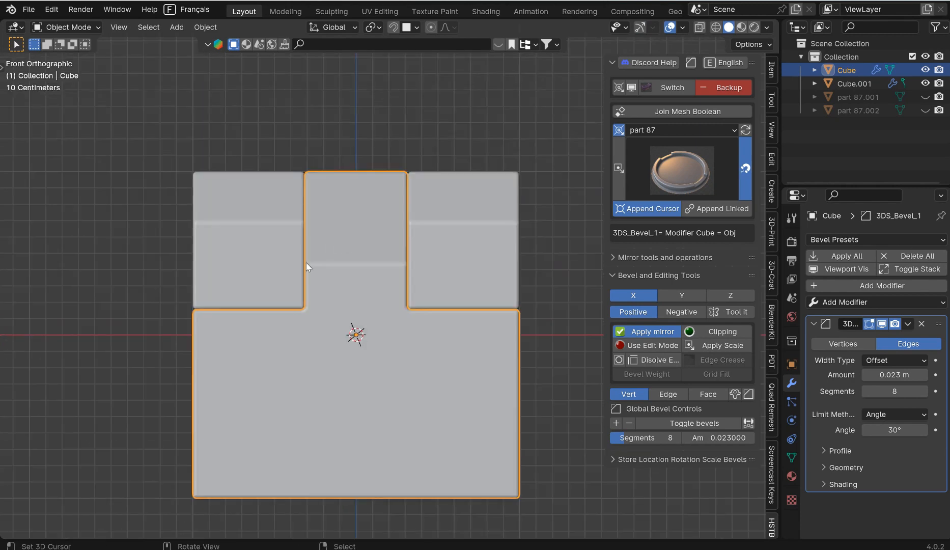
pyautogui.hotkey('ctrl', 'shift', 'x')
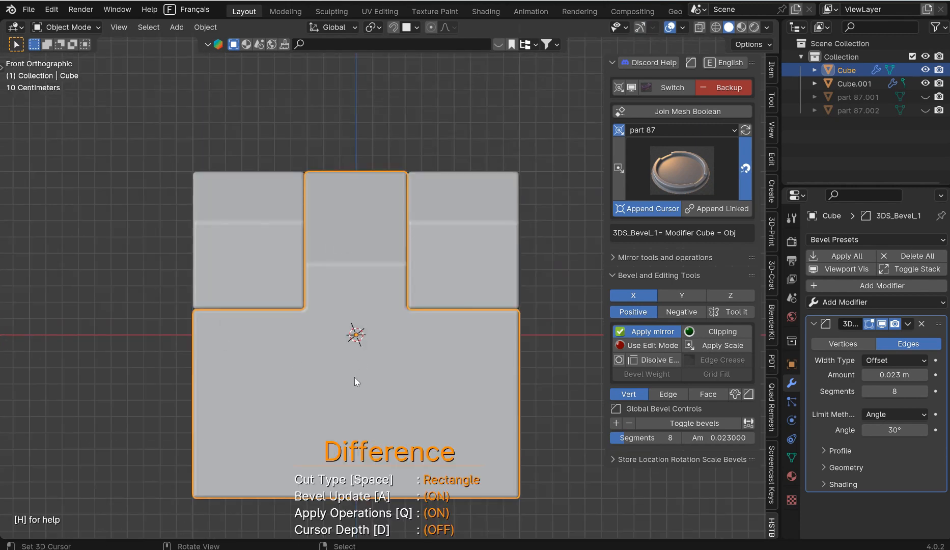
pyautogui.press('space')
pyautogui.press('space')
pyautogui.click(334, 405)
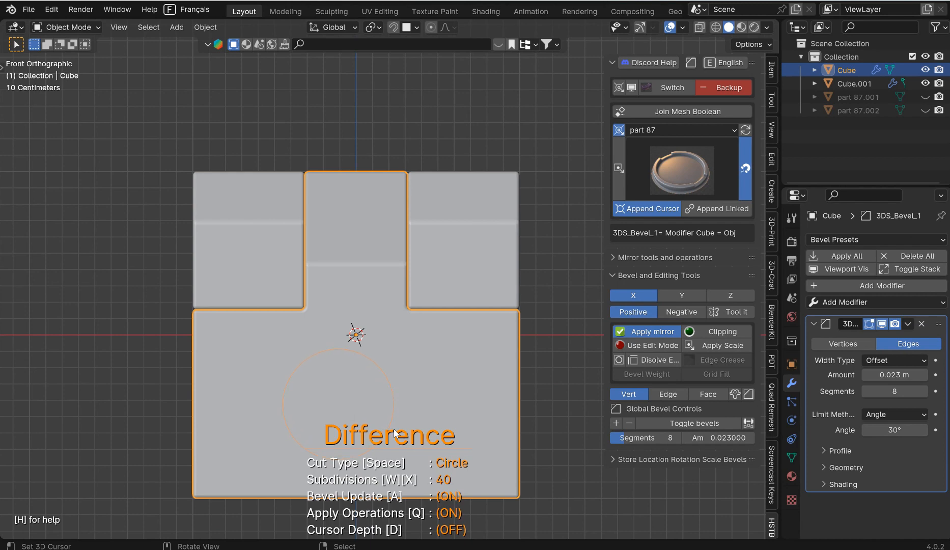
pyautogui.press('alt')
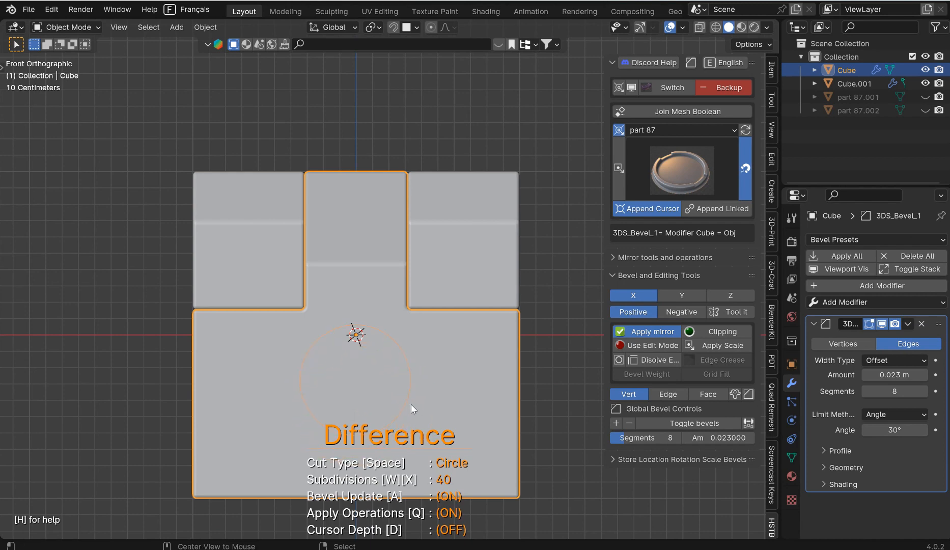
pyautogui.click(413, 405)
pyautogui.moveTo(431, 345); pyautogui.dragTo(463, 375, button='middle')
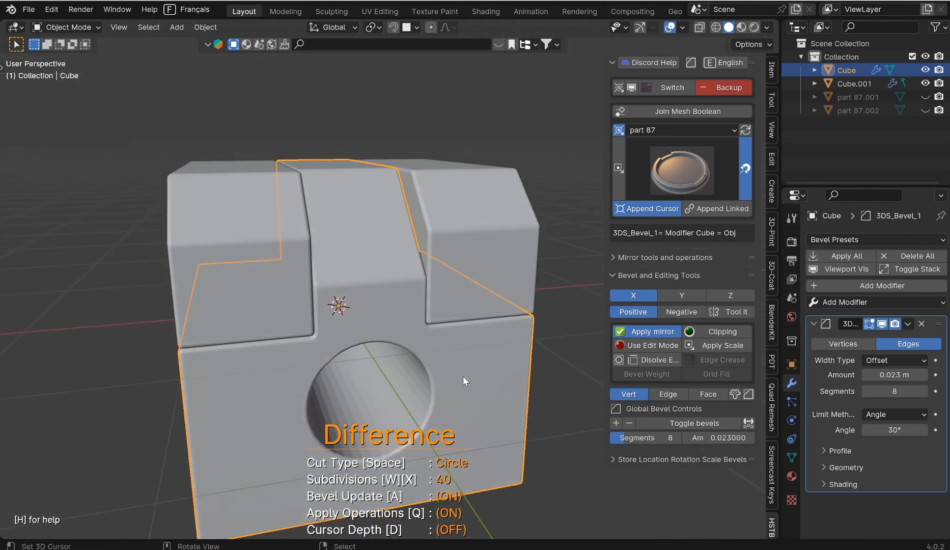
# Step: Apply Shade Auto Smooth to the main body and set the global bevel amount to 0.05
pyautogui.press('q')
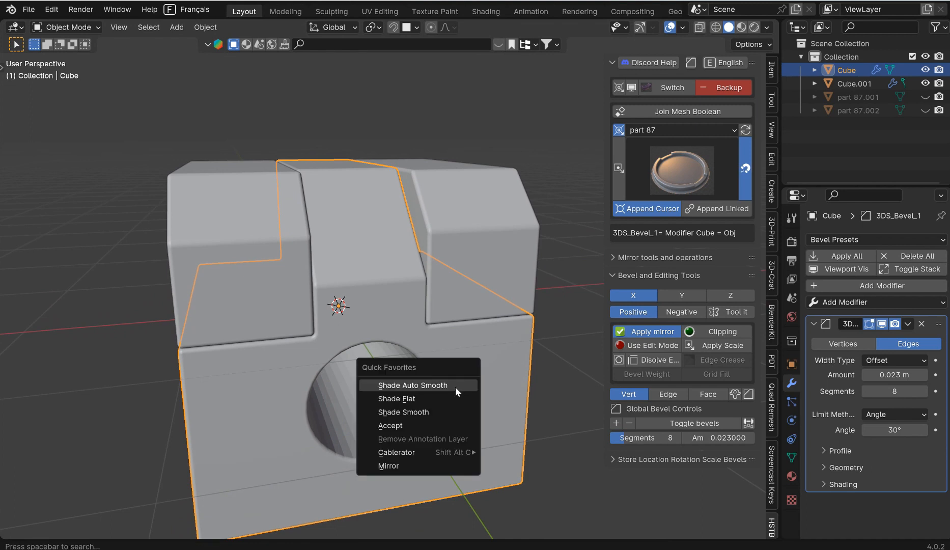
pyautogui.click(455, 387)
pyautogui.moveTo(455, 387)
pyautogui.mouseDown(button='middle')
pyautogui.moveTo(457, 293)
pyautogui.moveTo(438, 244)
pyautogui.mouseUp(button='middle')
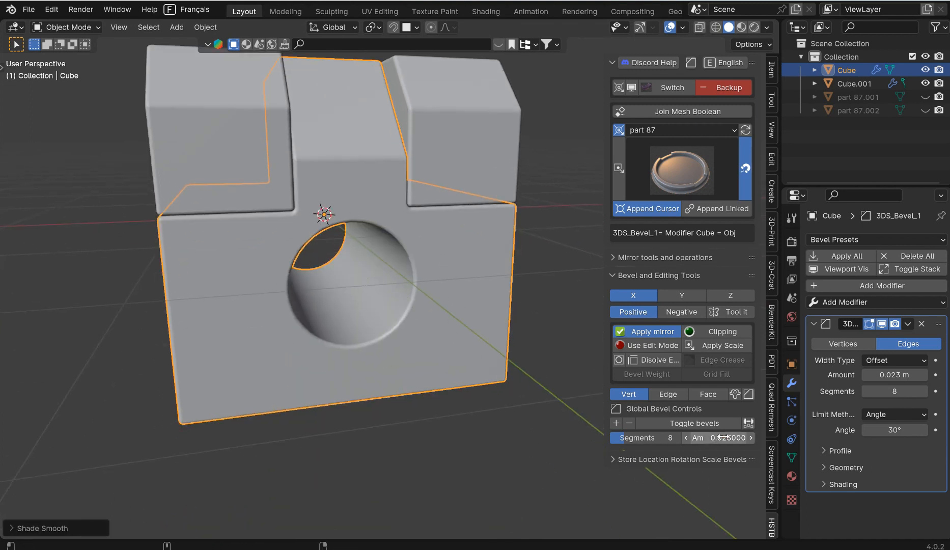
pyautogui.moveTo(715, 438); pyautogui.dragTo(736, 438)
# Step: Bevel the outer upper edge of the side block on the positive X side with one segment about 0.159 m wide
pyautogui.moveTo(396, 164); pyautogui.dragTo(404, 269, button='middle')
pyautogui.click(398, 228)
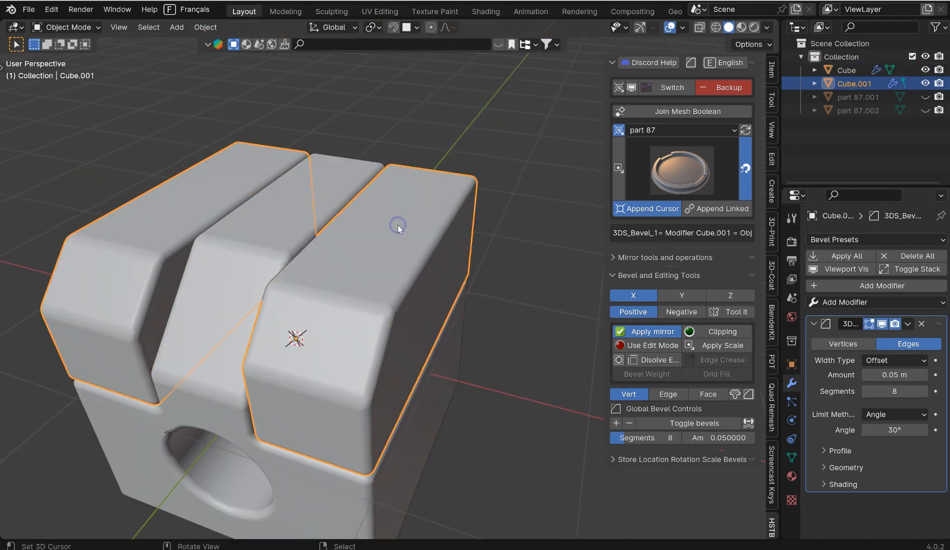
pyautogui.press('Tab')
pyautogui.click(429, 253)
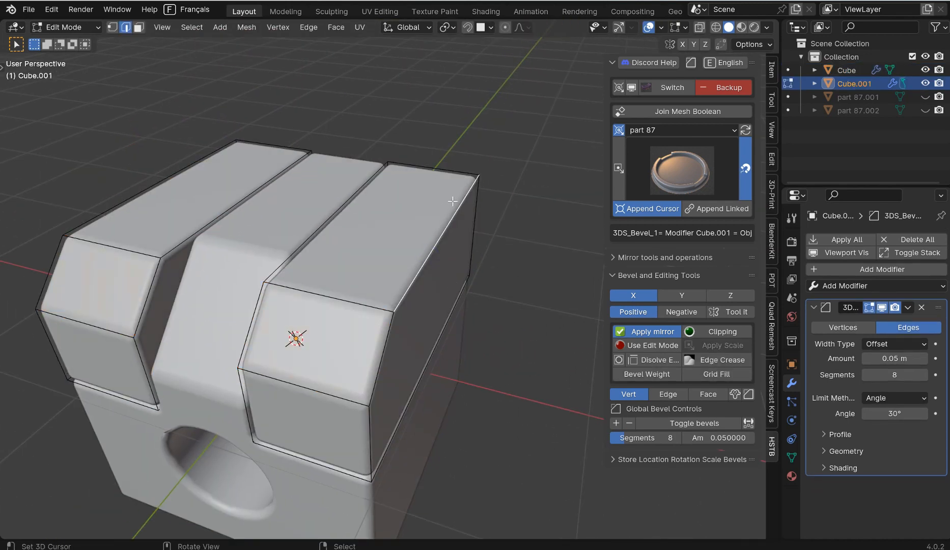
pyautogui.hotkey('ctrl', 'b')
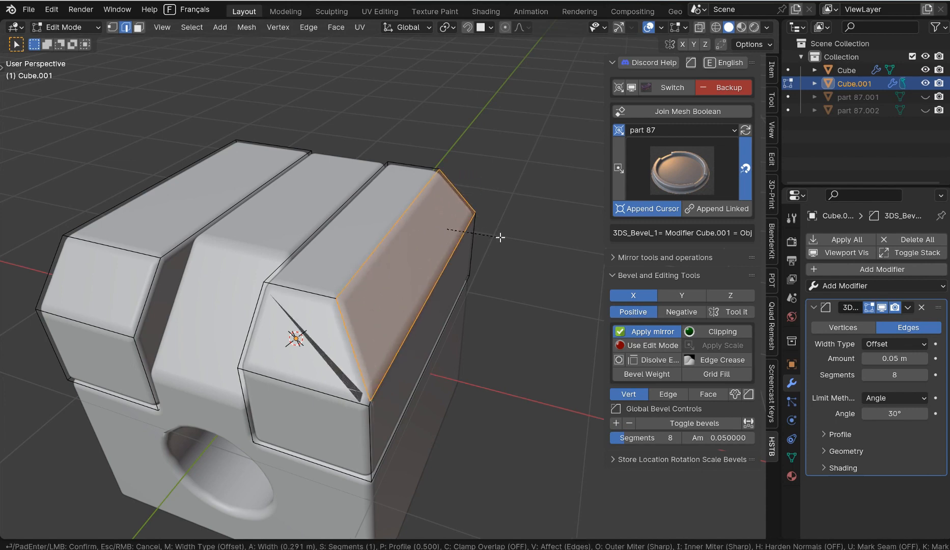
pyautogui.click(489, 224)
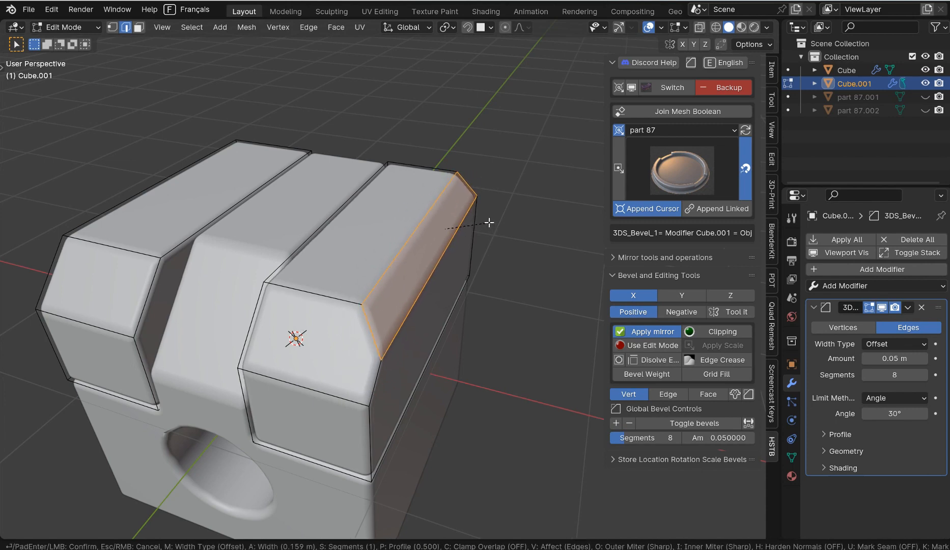
pyautogui.press('Tab')
pyautogui.moveTo(457, 212); pyautogui.dragTo(277, 283, button='middle')
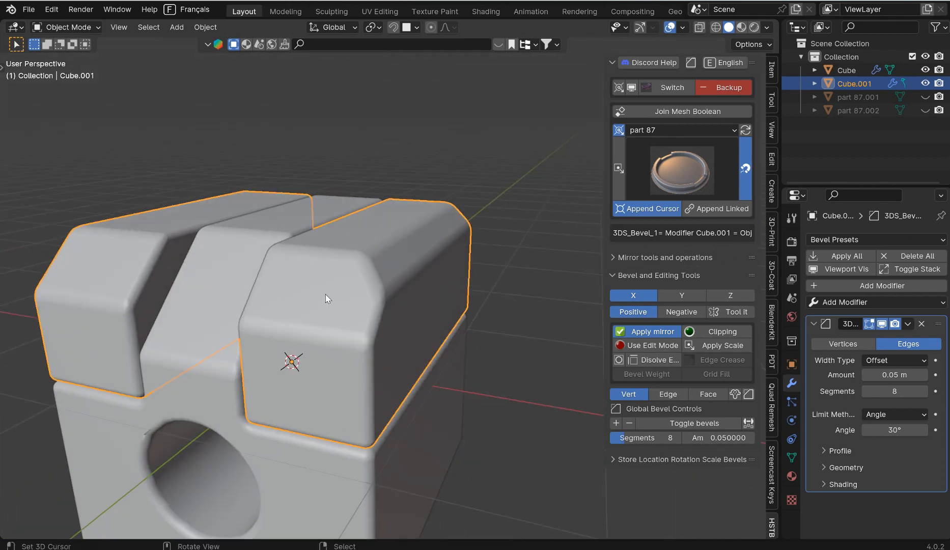
# Step: Show the model in wireframe and set the global bevel segments to 3
pyautogui.scroll(-3, 326, 298)
pyautogui.press('z')
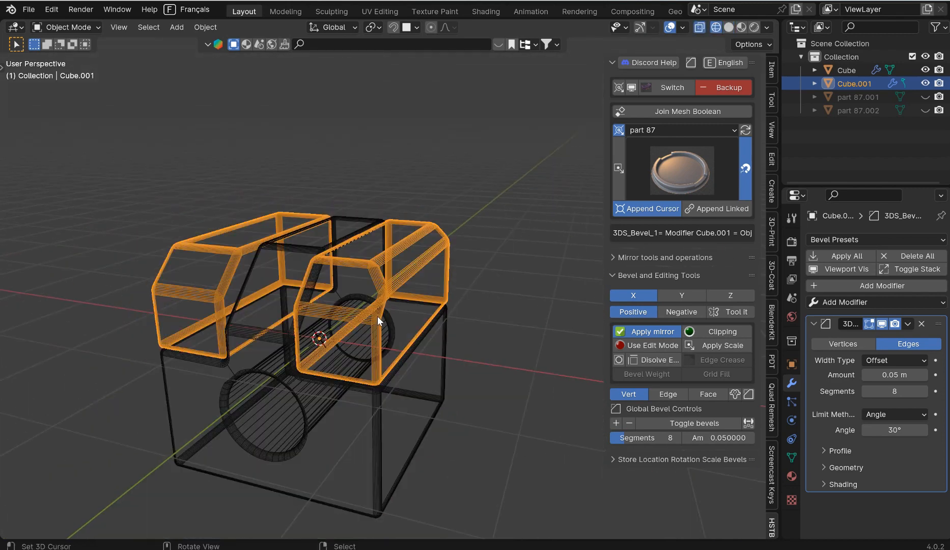
pyautogui.moveTo(662, 438); pyautogui.dragTo(617, 439)
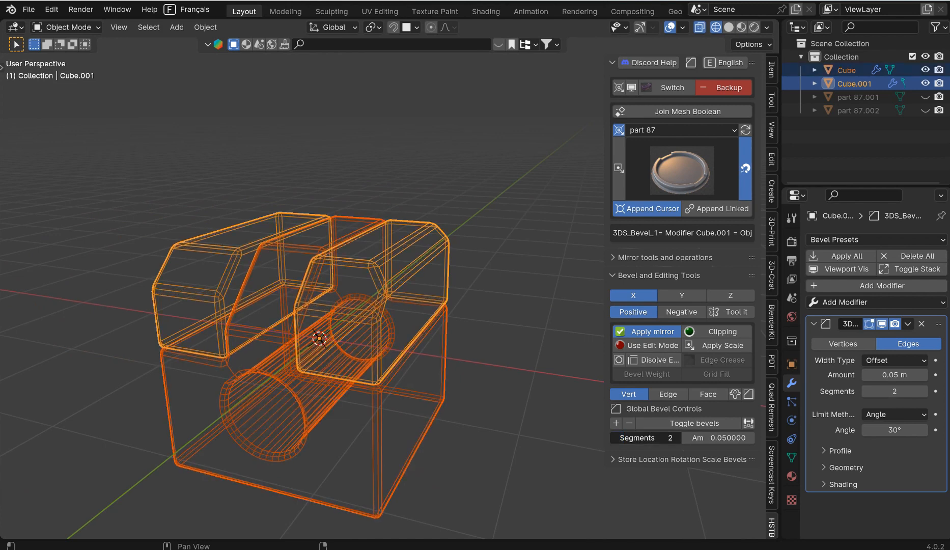
pyautogui.click(675, 436)
pyautogui.write('3')
pyautogui.press('Return')
# Step: Return to solid shading and examine the rounded blocks in Edit Mode and Object Mode from several sides
pyautogui.press('Tab')
pyautogui.moveTo(483, 277); pyautogui.dragTo(478, 307, button='middle')
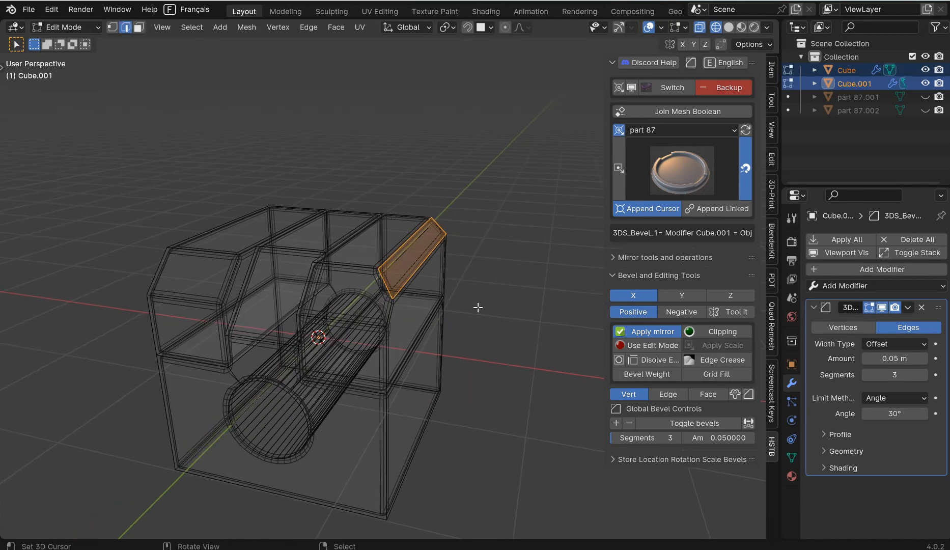
pyautogui.press('z')
pyautogui.click(493, 320)
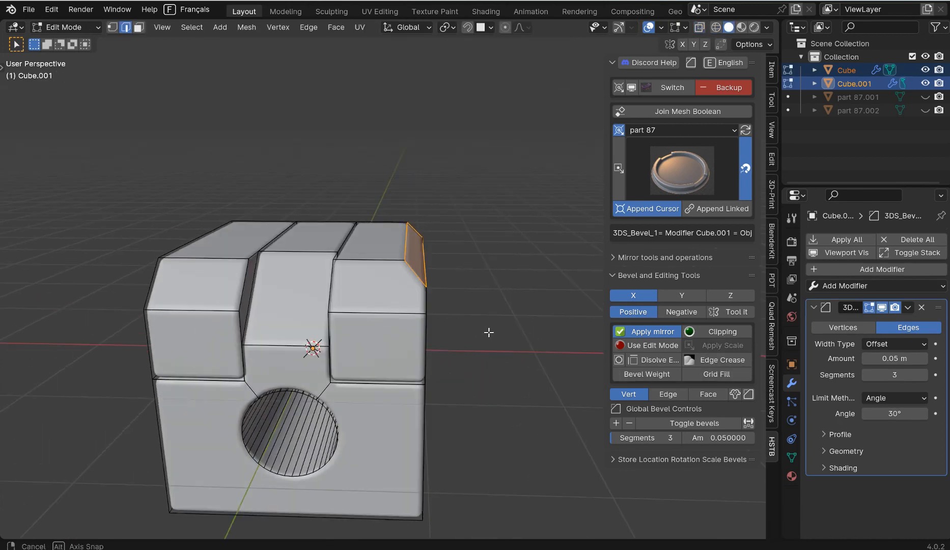
pyautogui.press('Tab')
pyautogui.moveTo(413, 280); pyautogui.dragTo(498, 347, button='middle')
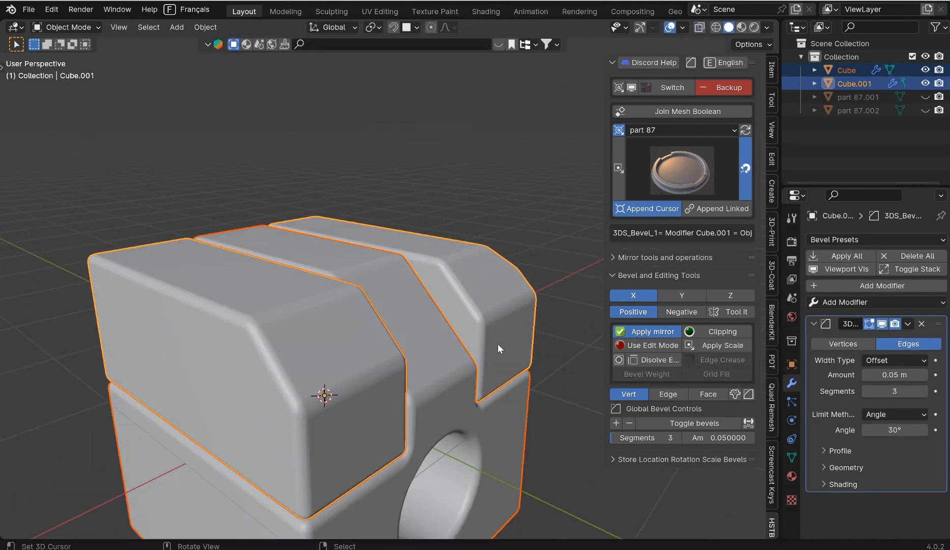
# Step: Enter Edit Mode with vertex selection and switch through edge selection to face selection using the HSTB selection modes
pyautogui.click(631, 395)
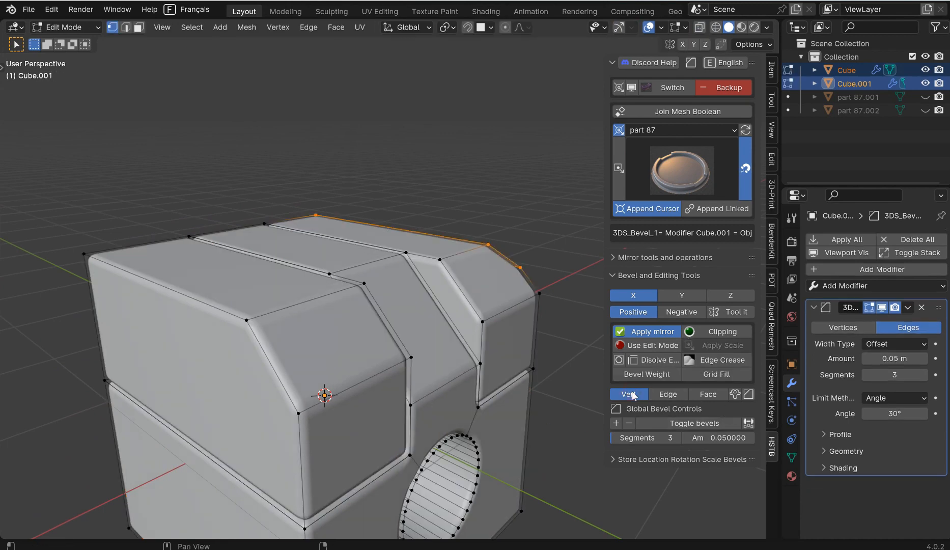
pyautogui.click(667, 395)
pyautogui.click(707, 395)
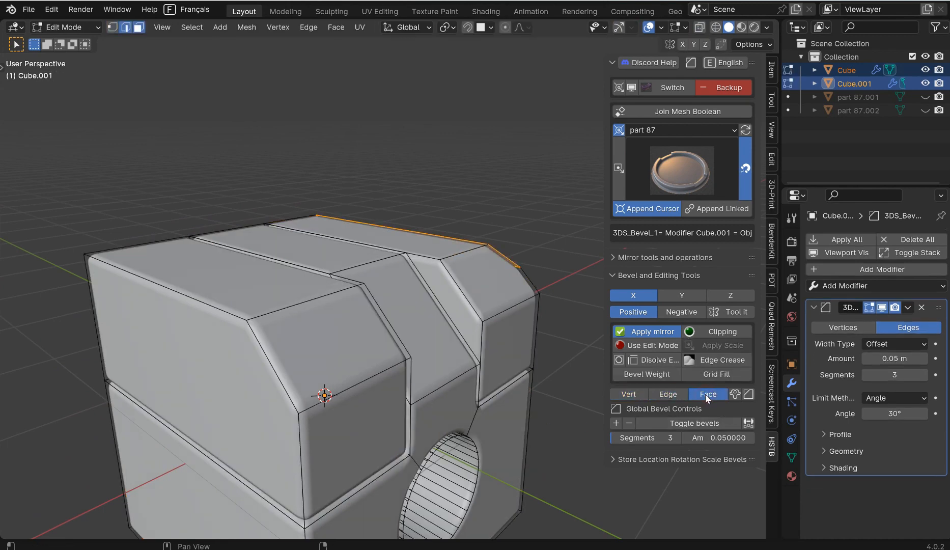
# Step: Return to Object Mode and select only the mirrored upper side blocks
pyautogui.click(735, 395)
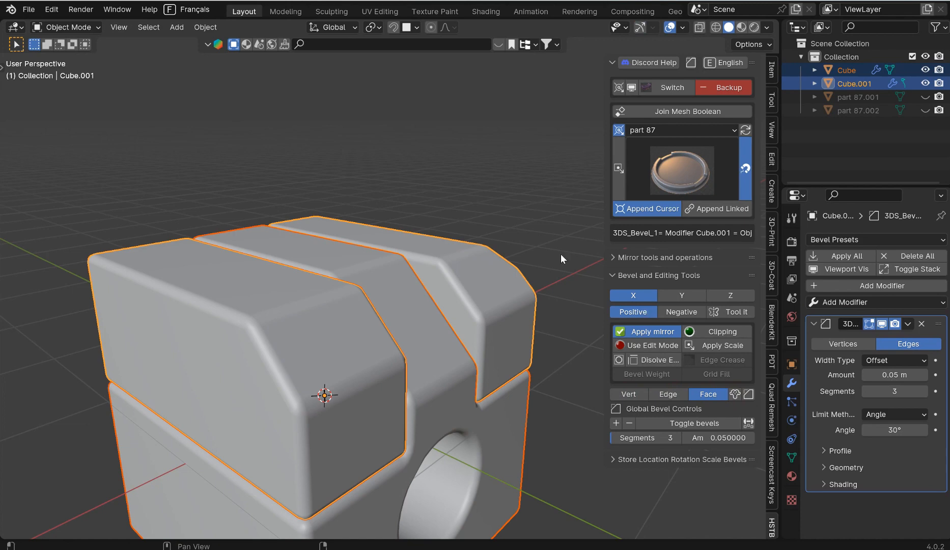
pyautogui.moveTo(561, 254); pyautogui.dragTo(467, 306, button='middle')
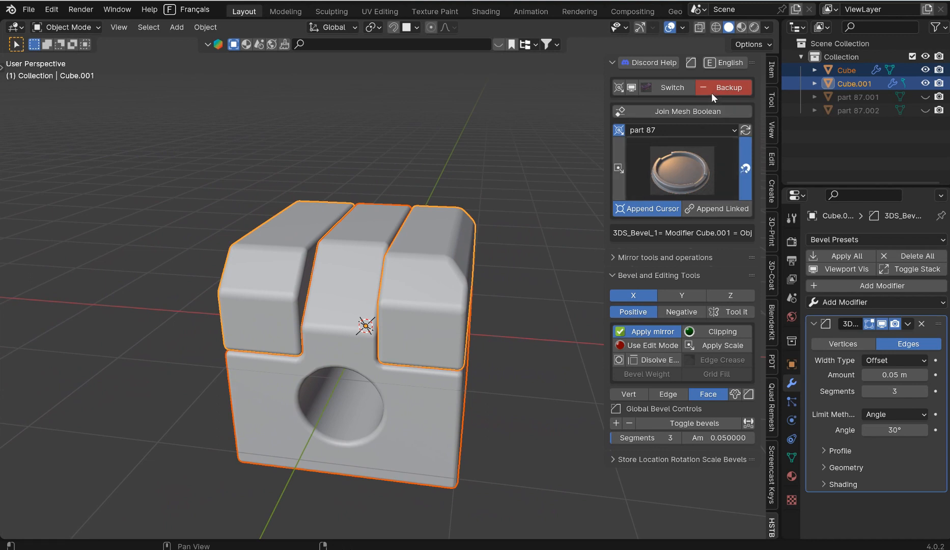
pyautogui.click(415, 279)
pyautogui.click(415, 278)
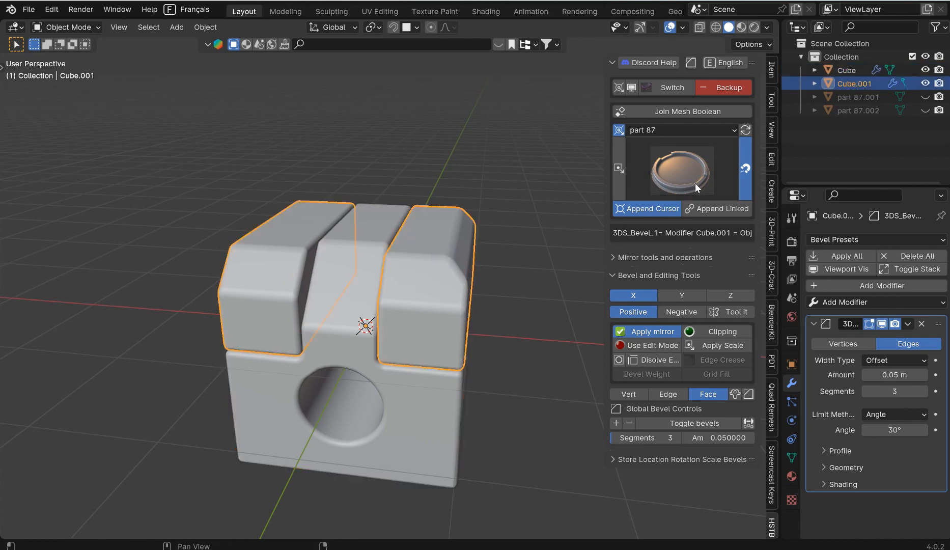
# Step: Try appending part 82 at the 3D cursor, move it beside the block with snapping, and delete it
pyautogui.click(695, 164)
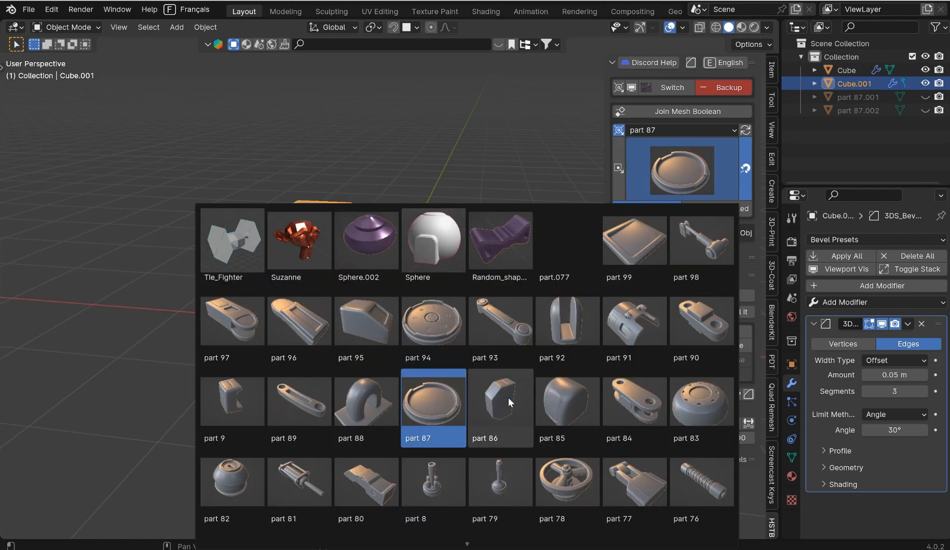
pyautogui.click(229, 484)
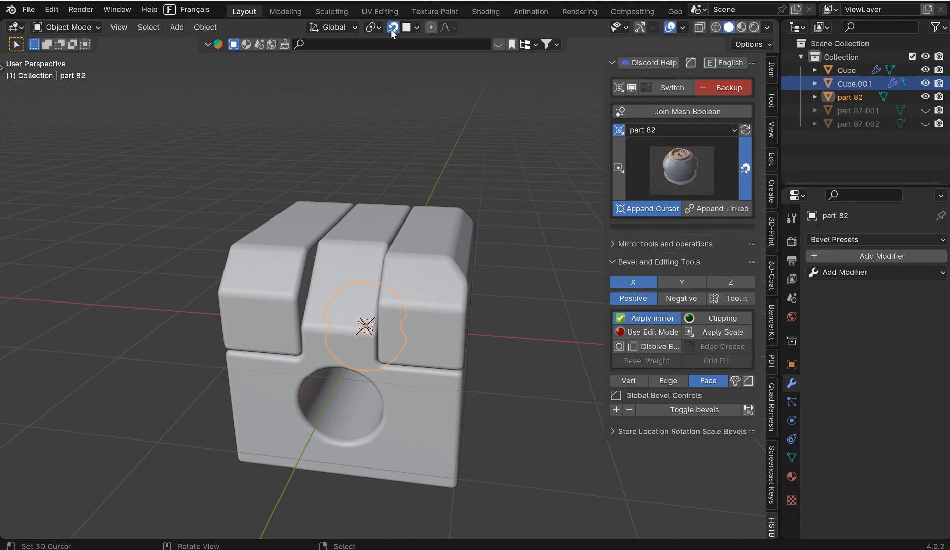
pyautogui.moveTo(478, 254); pyautogui.dragTo(515, 289, button='middle')
pyautogui.press('g')
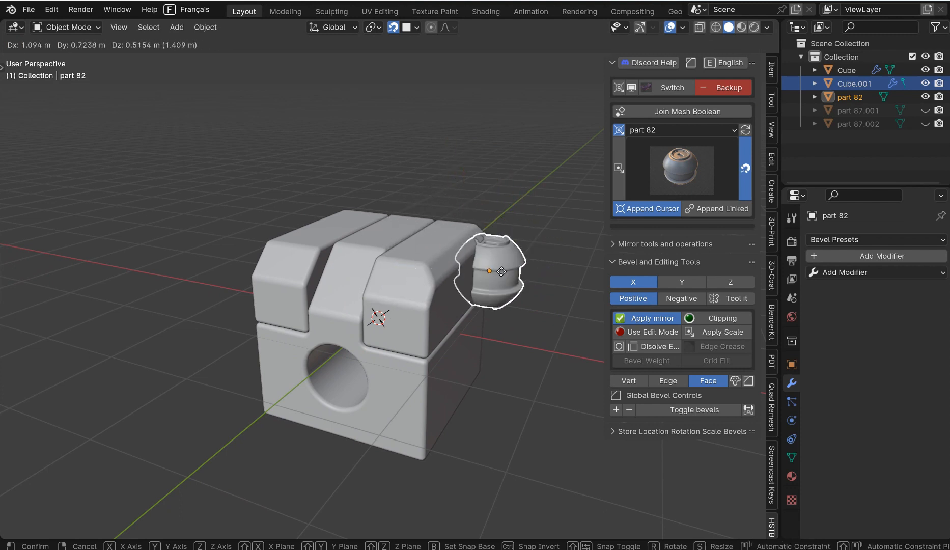
pyautogui.click(573, 220)
pyautogui.press('Delete')
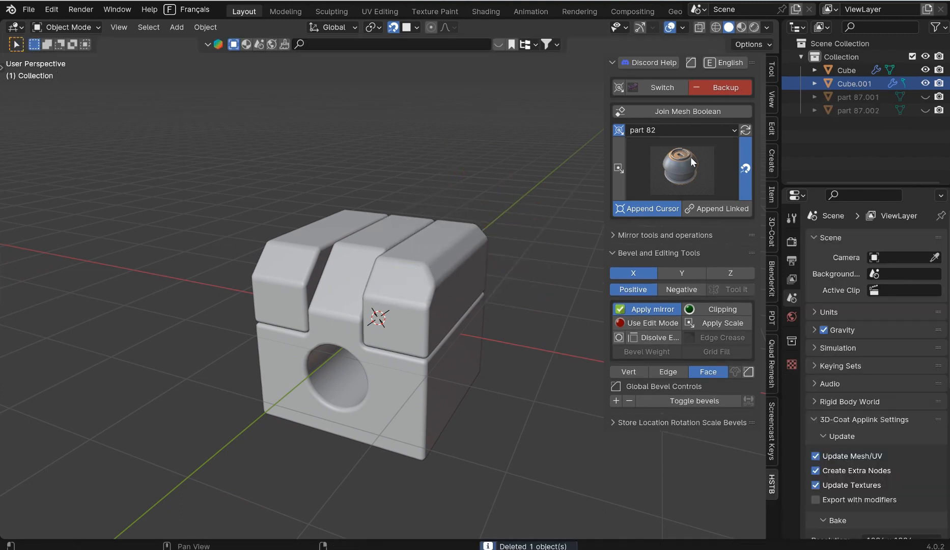
# Step: Append part 87 from the part library and snap it onto the upper face of the block
pyautogui.click(671, 162)
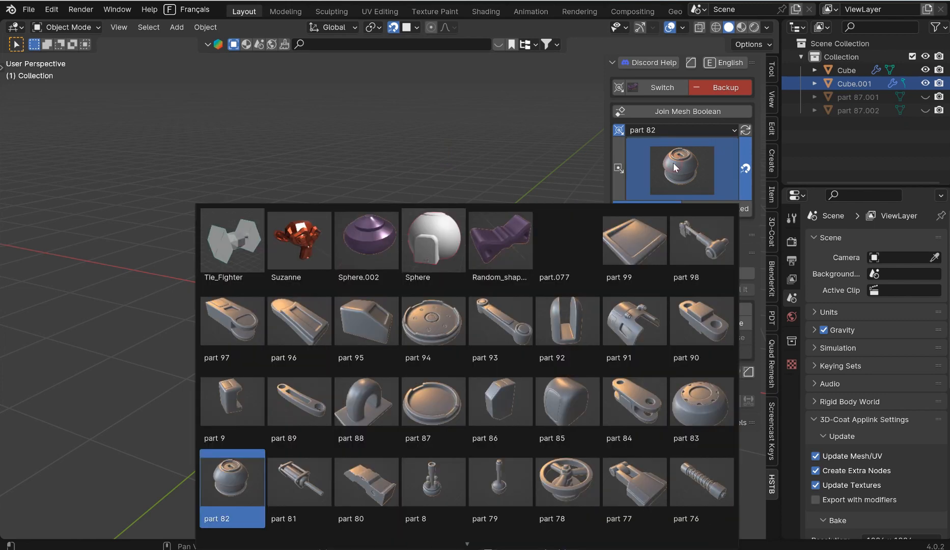
pyautogui.click(696, 183)
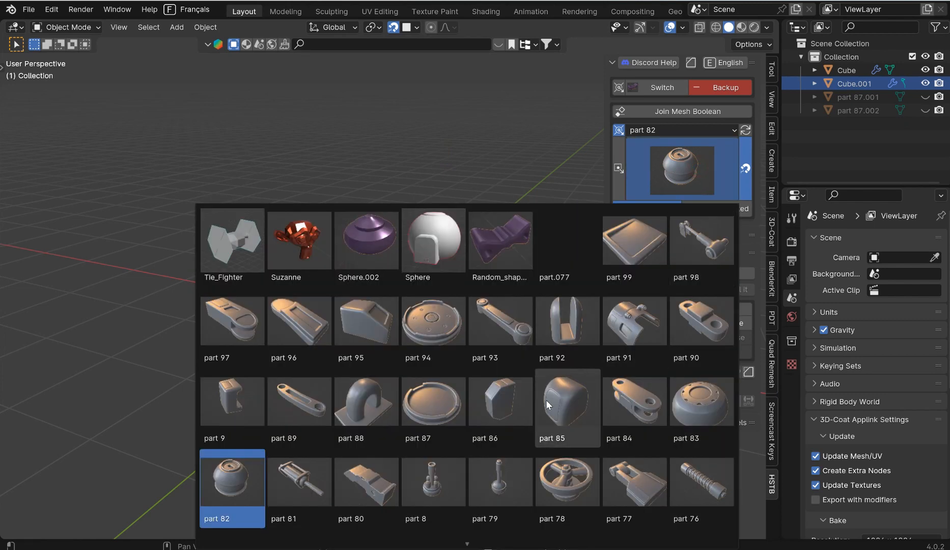
pyautogui.click(437, 401)
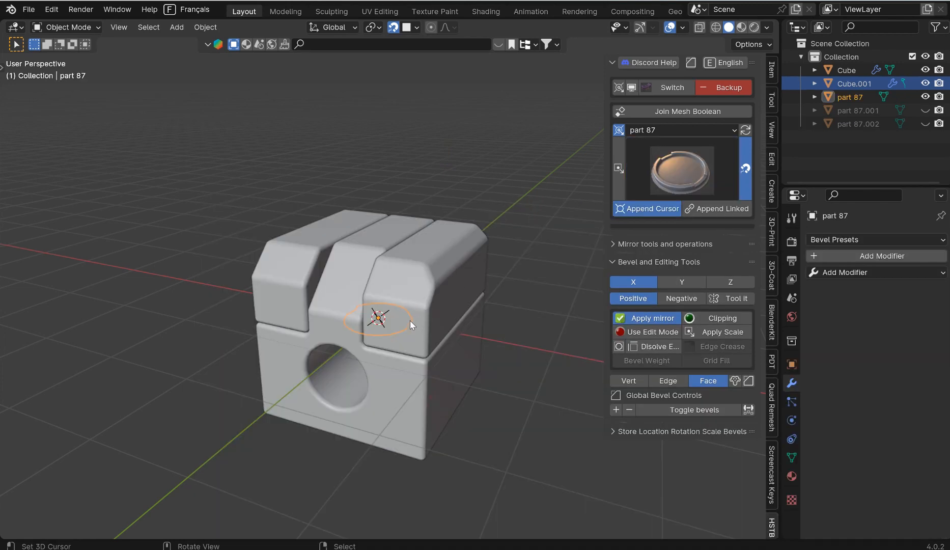
pyautogui.press('g')
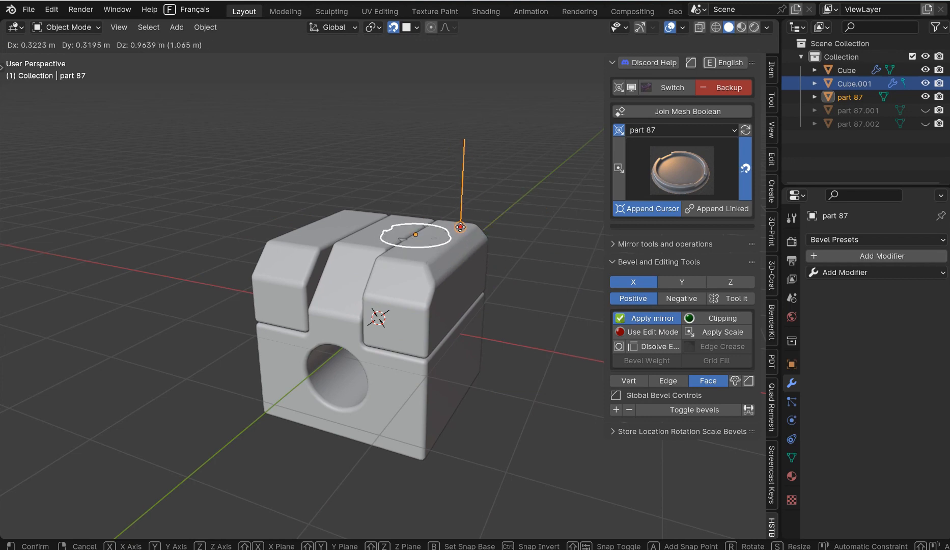
pyautogui.click(462, 225)
# Step: Scale the part 87 disc to about 0.28 and snap it onto the upper face of the positive X side block
pyautogui.press('s')
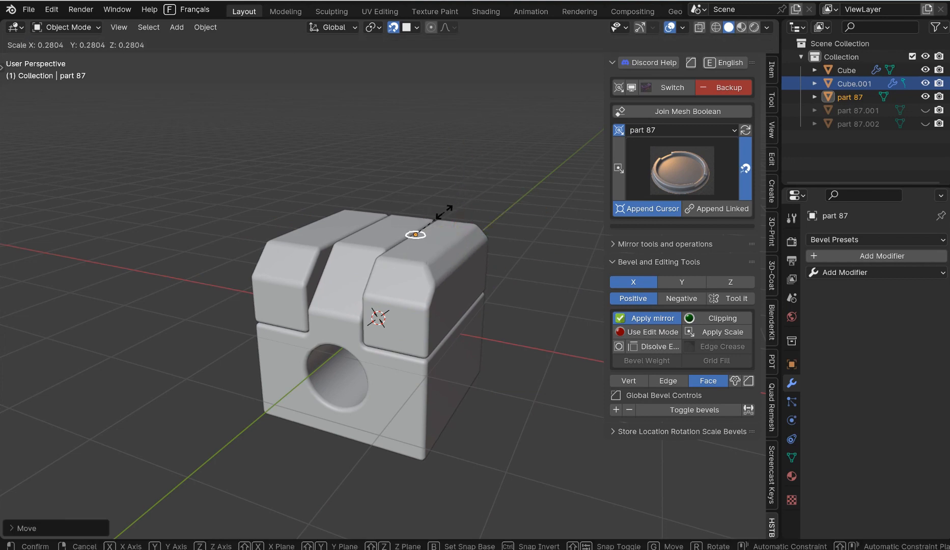
pyautogui.click(450, 202)
pyautogui.press('g')
pyautogui.click(441, 242)
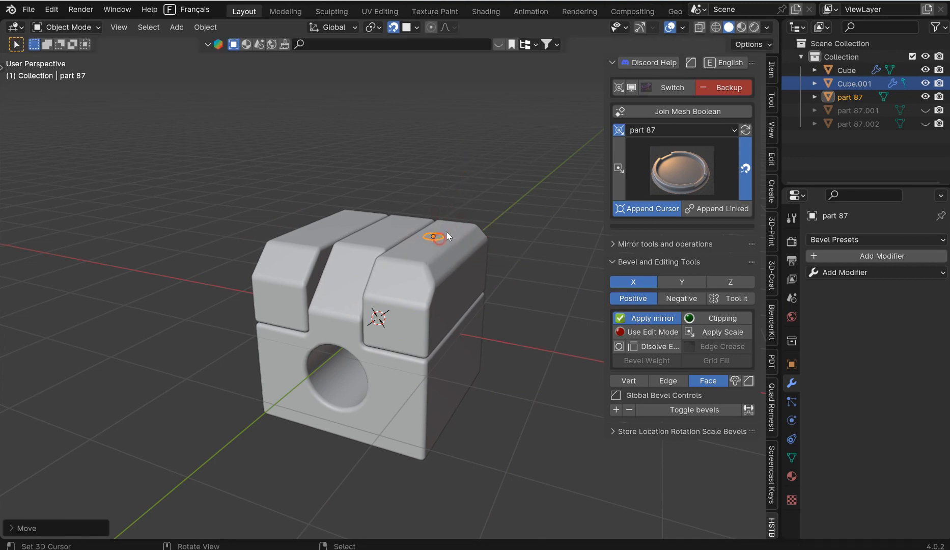
pyautogui.scroll(8, 499, 272)
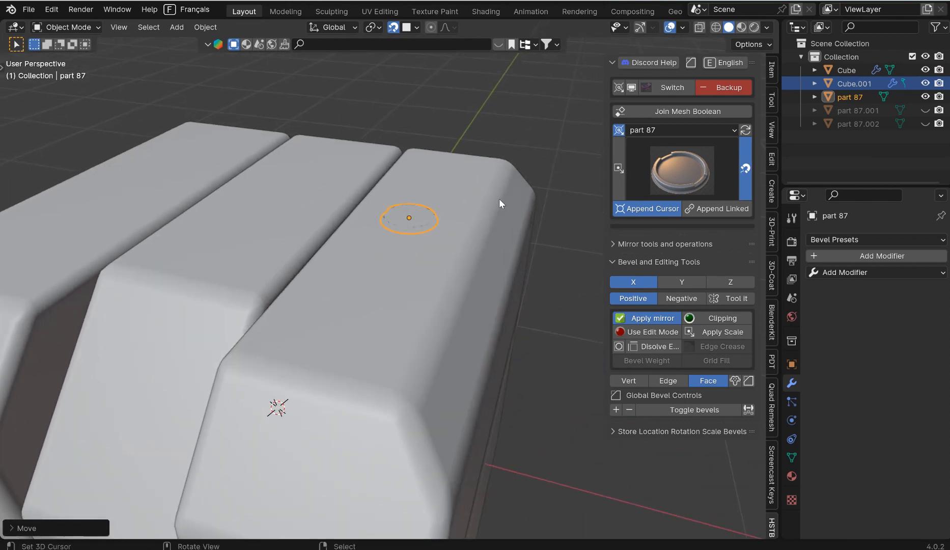
pyautogui.moveTo(499, 199); pyautogui.dragTo(418, 216, button='middle')
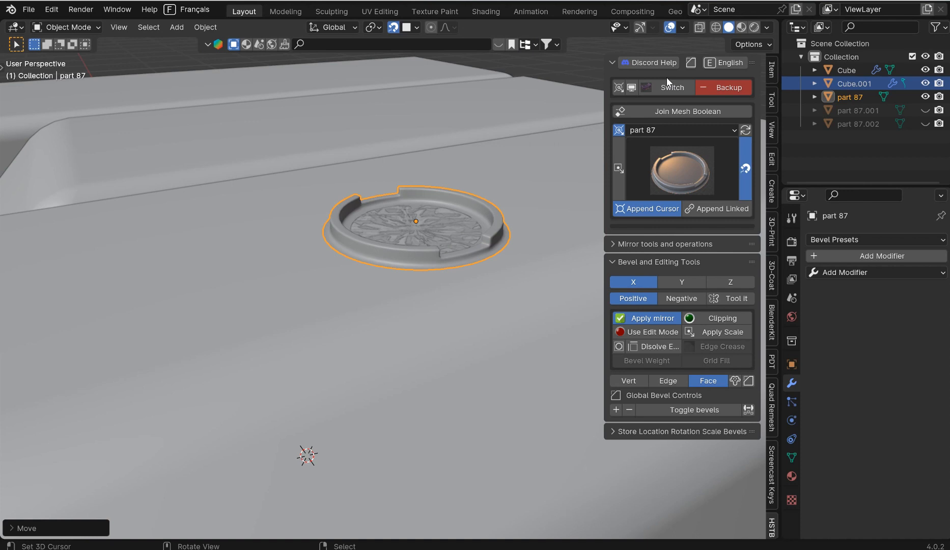
pyautogui.moveTo(585, 94); pyautogui.dragTo(544, 135, button='middle')
# Step: Set snapping to Center with Face Project, turn off Align Rotation to Target, and toggle the affected transforms
pyautogui.click(417, 27)
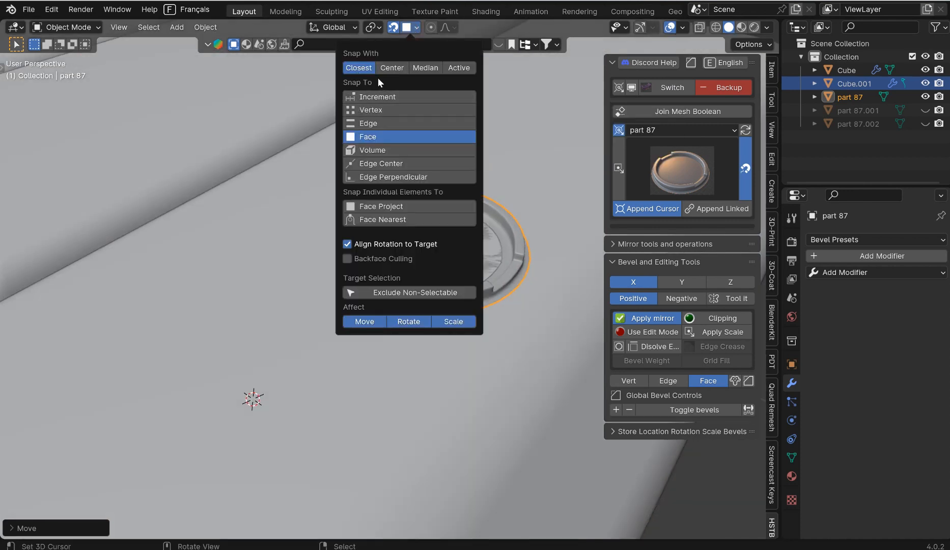
pyautogui.click(396, 70)
pyautogui.click(384, 96)
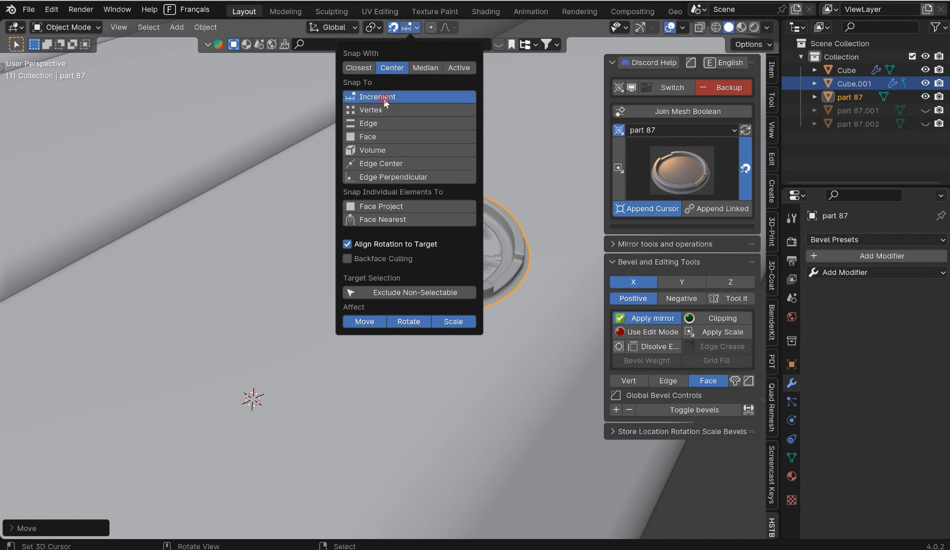
pyautogui.click(388, 204)
pyautogui.click(347, 245)
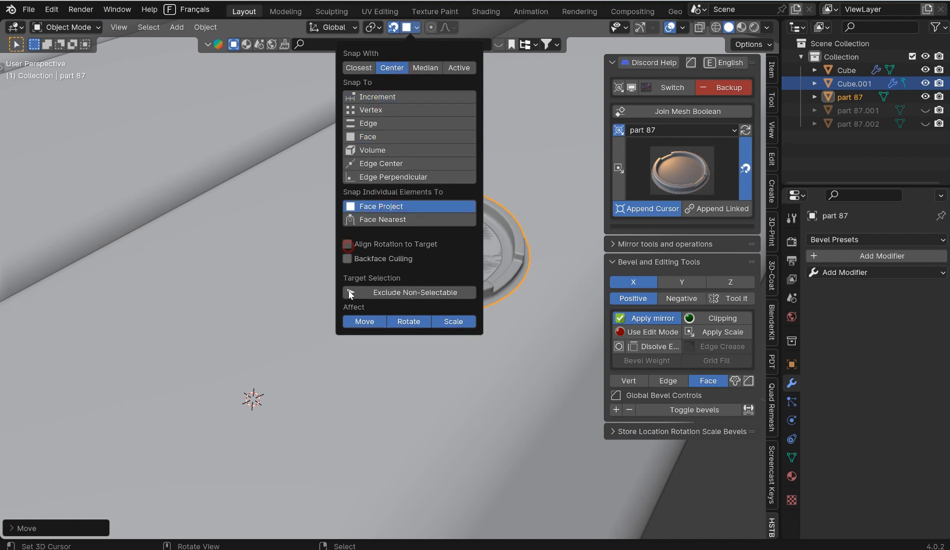
pyautogui.click(359, 324)
pyautogui.moveTo(468, 325); pyautogui.dragTo(373, 325)
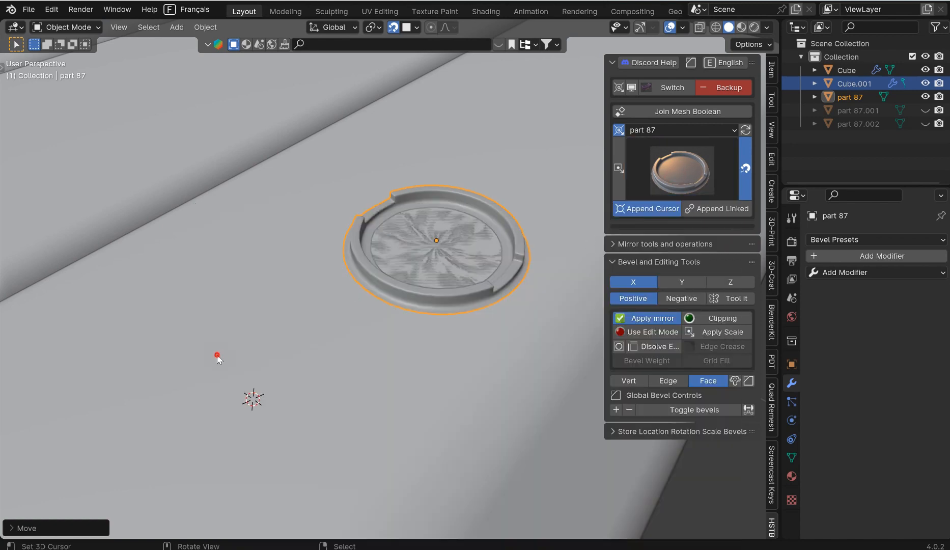
# Step: Place the 3D cursor on the side block's upper face in front of the disc and append another part 87 there
pyautogui.click(217, 355)
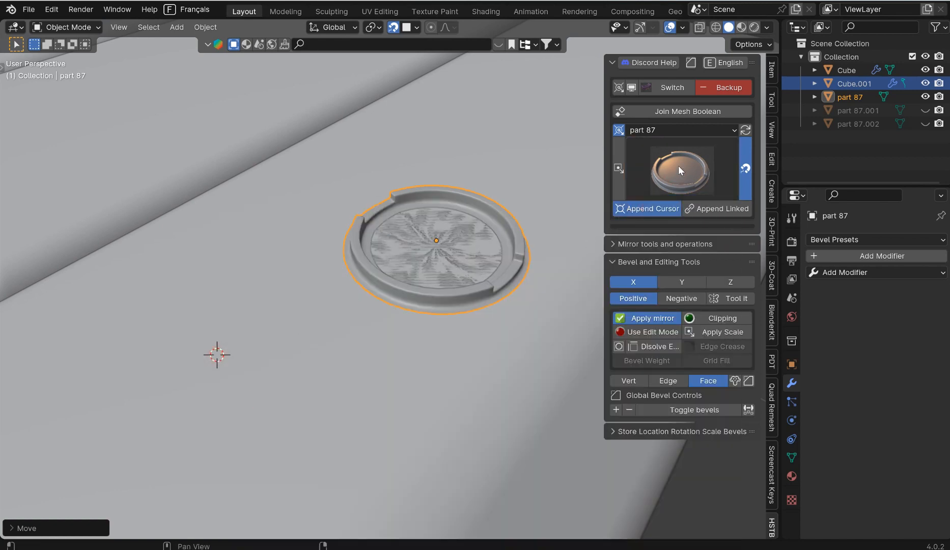
pyautogui.click(672, 177)
pyautogui.click(446, 391)
pyautogui.scroll(-7, 346, 272)
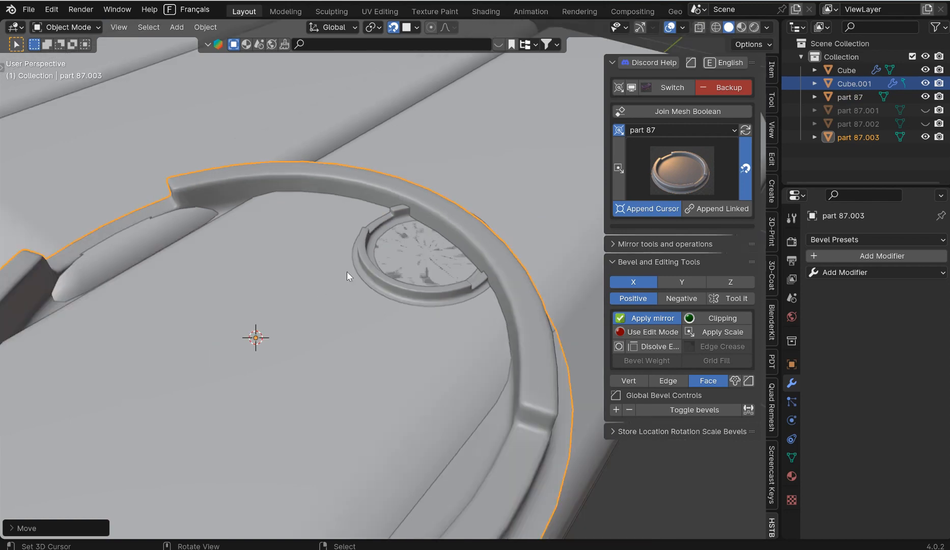
# Step: Scale the second part 87 down smaller than the first disc and snap it onto the side block's upper face
pyautogui.press('s')
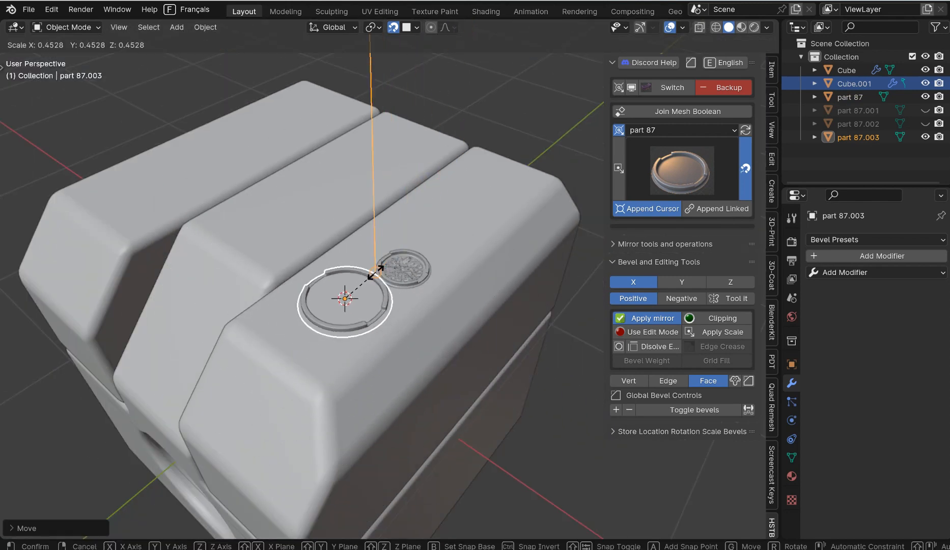
pyautogui.click(375, 313)
pyautogui.scroll(2, 373, 325)
pyautogui.press('g')
pyautogui.click(340, 319)
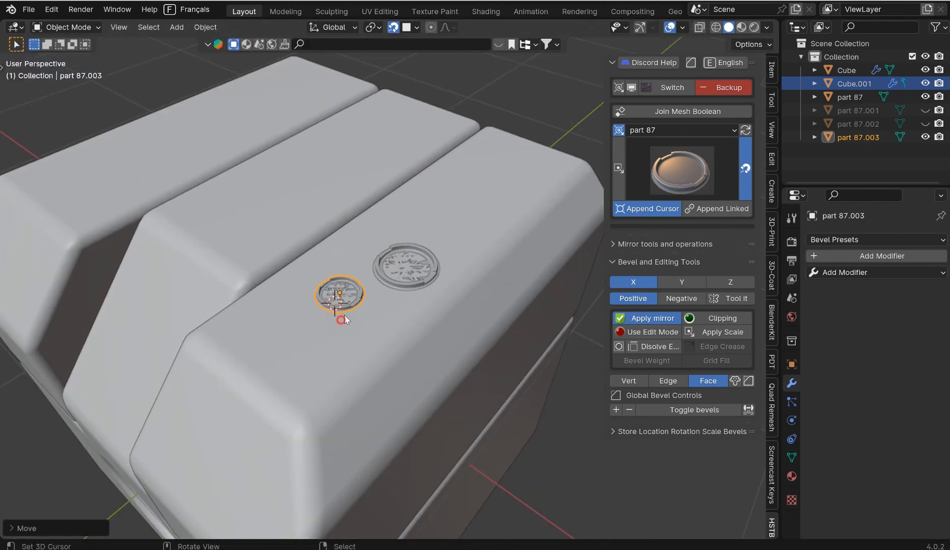
# Step: Check the snapping settings and move the smaller disc closer to the first one on the upper face
pyautogui.click(415, 27)
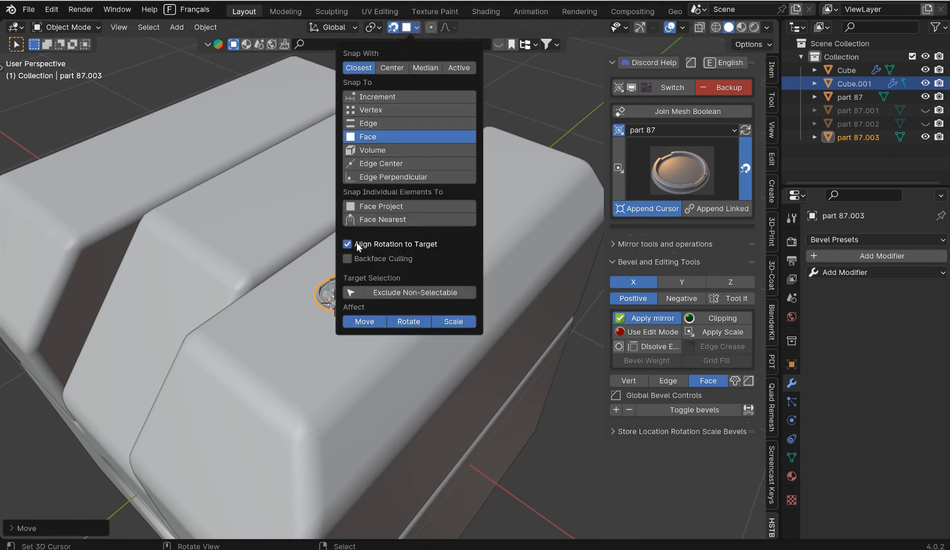
pyautogui.scroll(5, 403, 326)
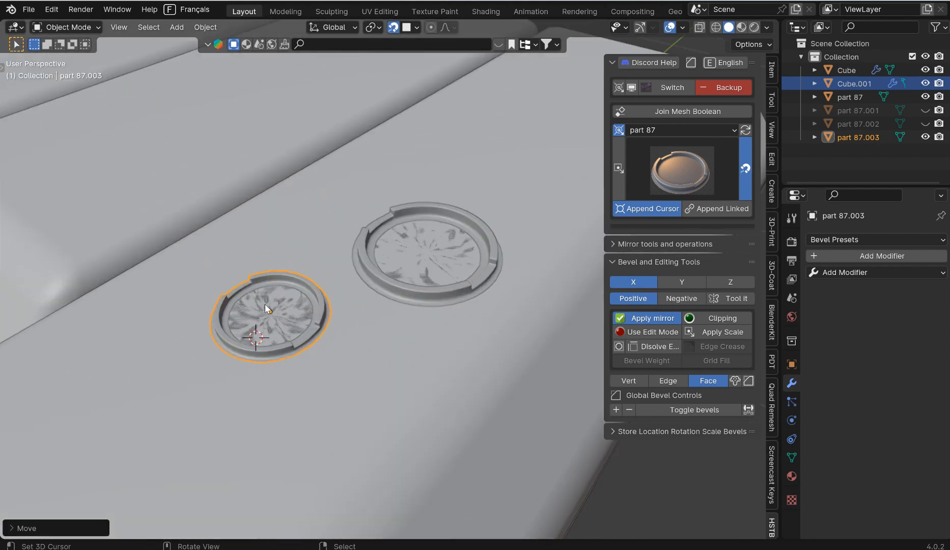
pyautogui.press('g')
pyautogui.click(299, 387)
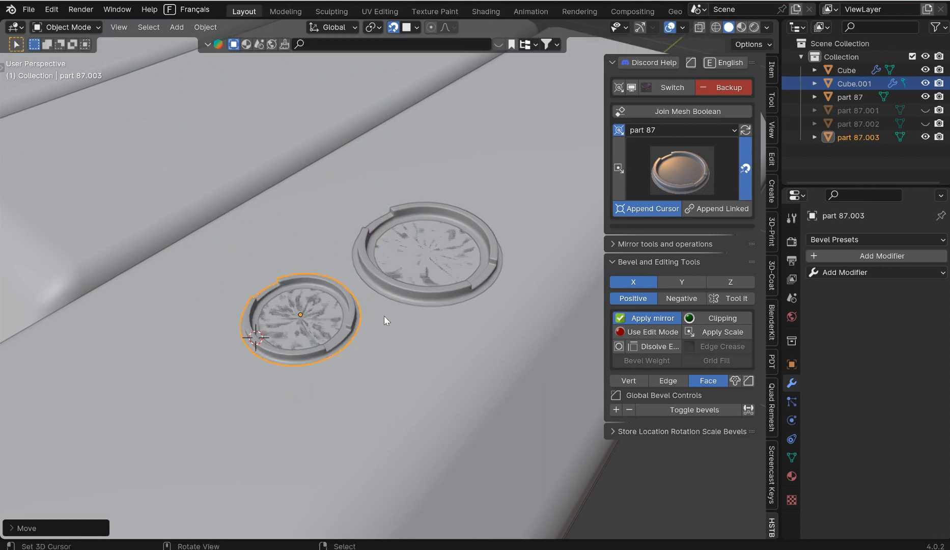
# Step: Delete the smaller second disc from the side block
pyautogui.scroll(-5, 408, 306)
pyautogui.moveTo(432, 296)
pyautogui.mouseDown(button='middle')
pyautogui.moveTo(449, 290)
pyautogui.moveTo(431, 312)
pyautogui.mouseUp(button='middle')
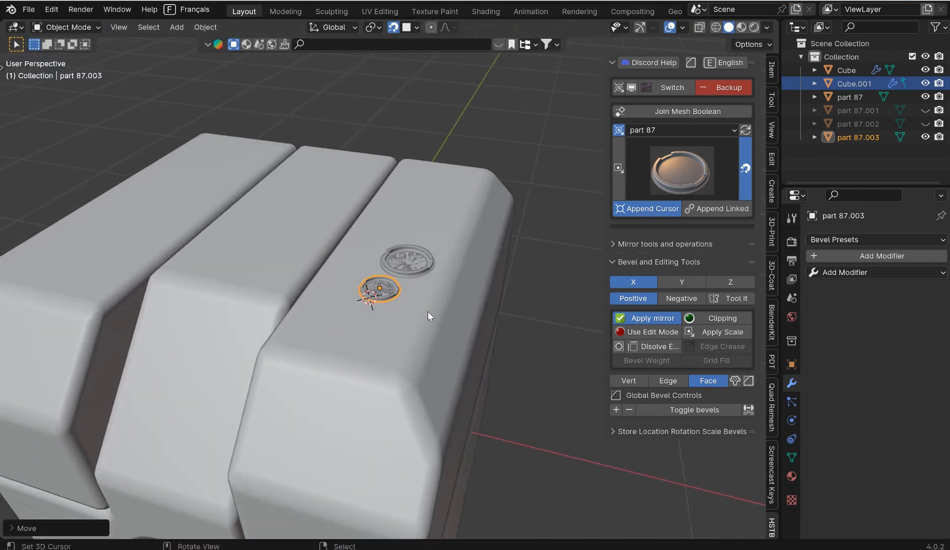
pyautogui.press('Delete')
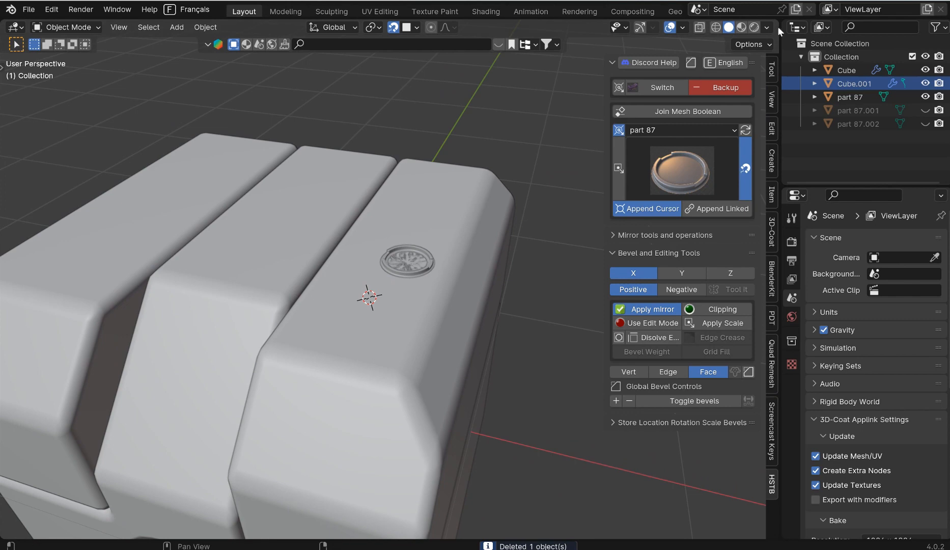
# Step: Look through the thumbnails of the available parts in the HSTB part library
pyautogui.click(714, 129)
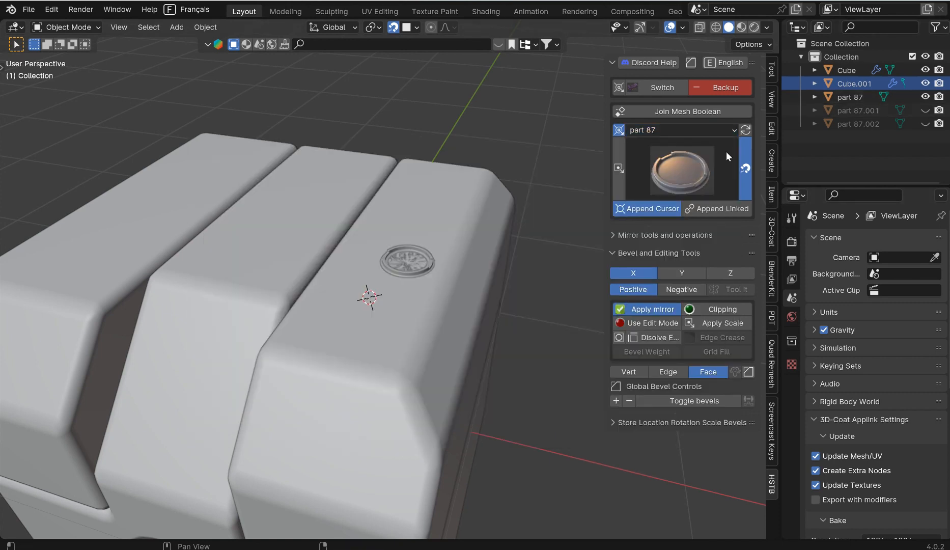
pyautogui.click(681, 184)
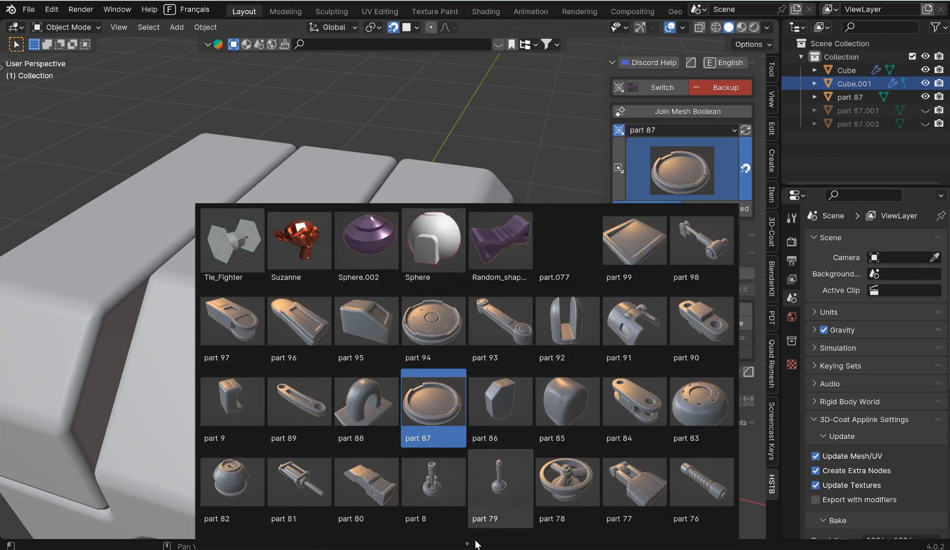
pyautogui.moveTo(474, 544)
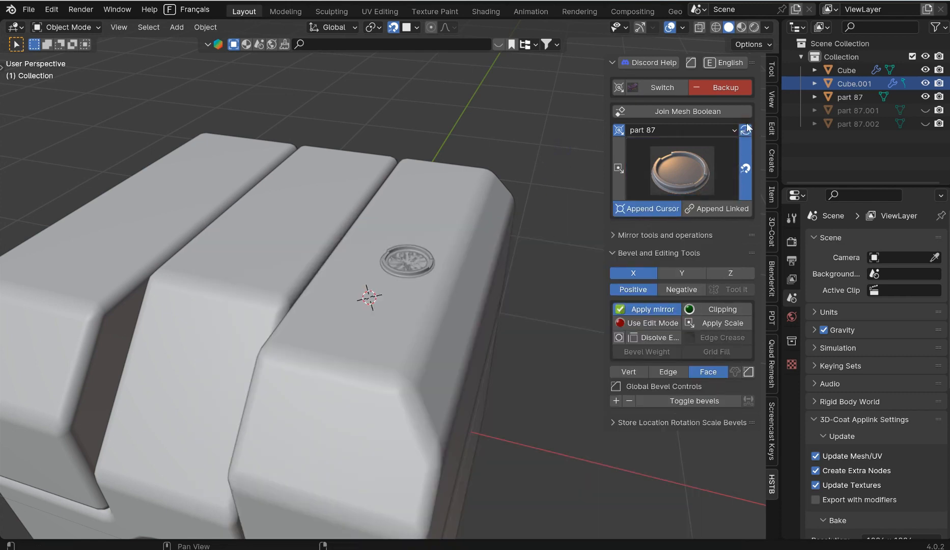
pyautogui.click(691, 156)
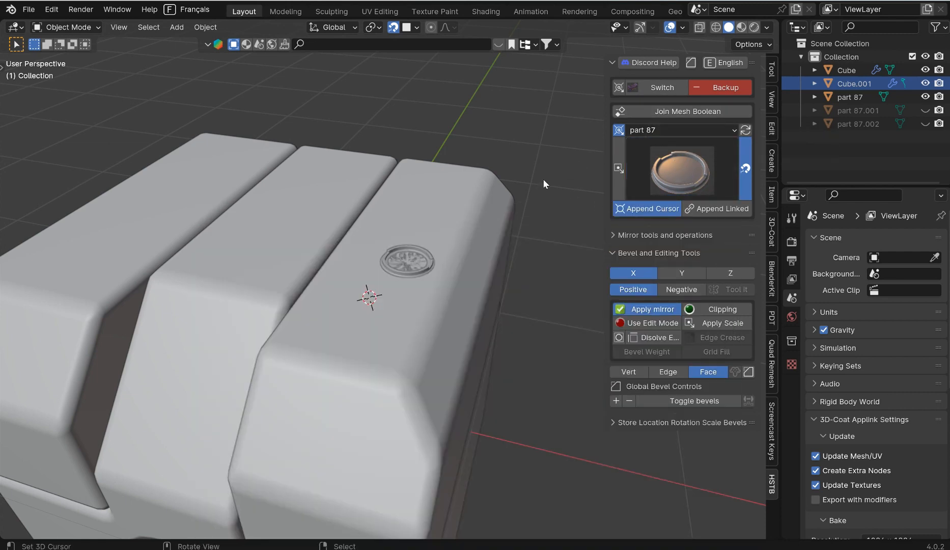
# Step: Switch the asset library to external files and set its source folder to Downloads
pyautogui.scroll(-5, 543, 178)
pyautogui.moveTo(543, 179)
pyautogui.mouseDown(button='middle')
pyautogui.moveTo(518, 158)
pyautogui.moveTo(533, 164)
pyautogui.mouseUp(button='middle')
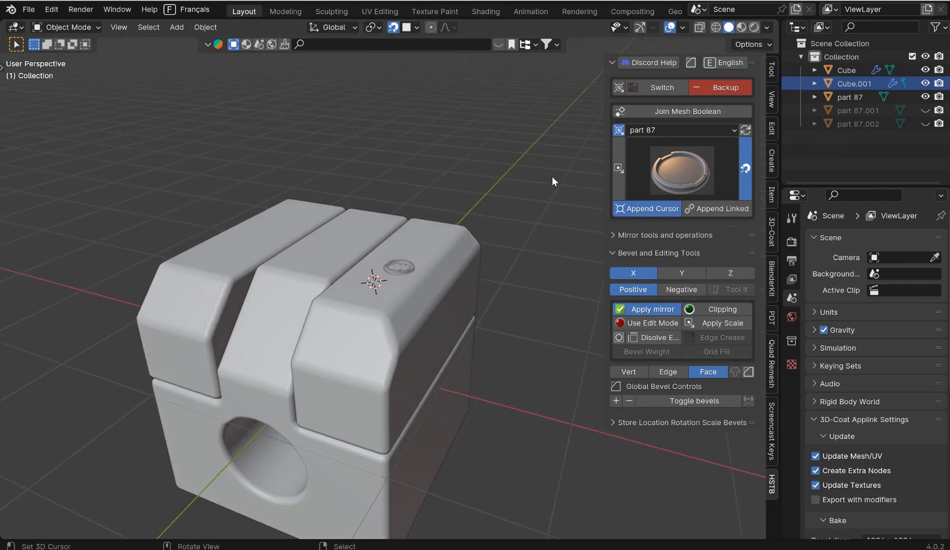
pyautogui.click(662, 88)
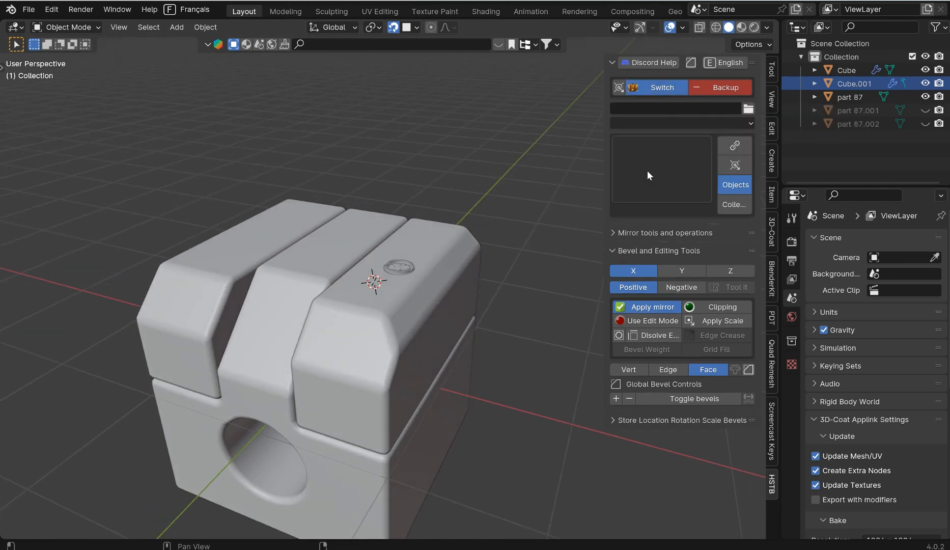
pyautogui.click(748, 109)
pyautogui.click(193, 218)
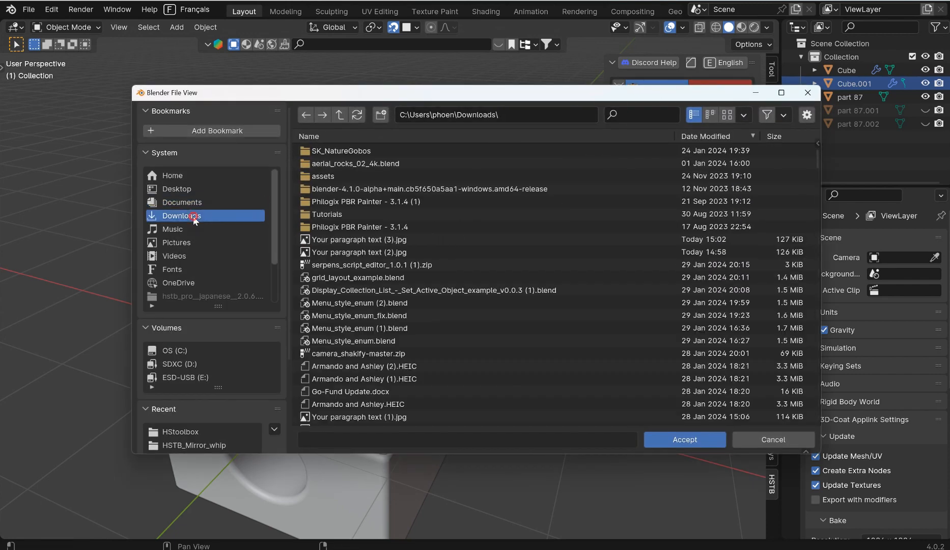
pyautogui.click(703, 440)
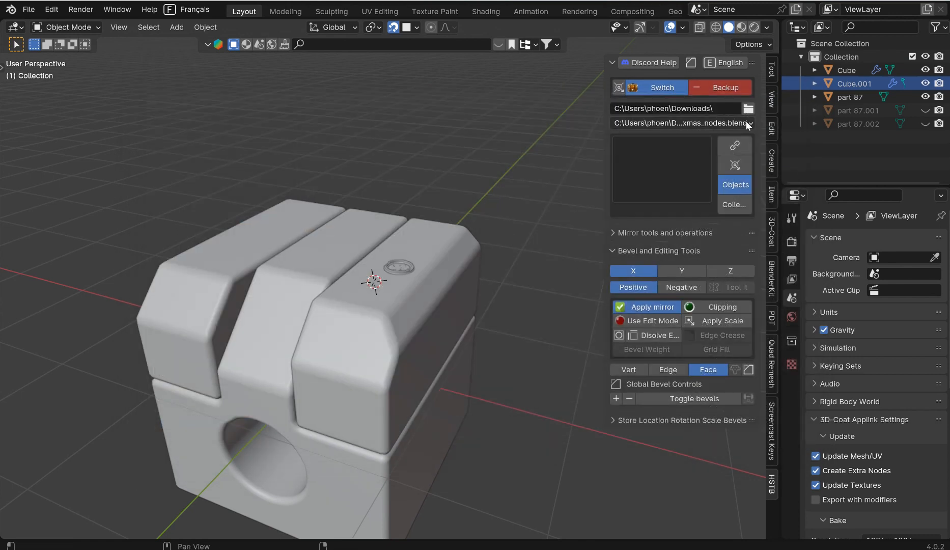
# Step: Load the Man object from CCO_Male_base_mesh_standing (2).blend into the scene
pyautogui.click(746, 122)
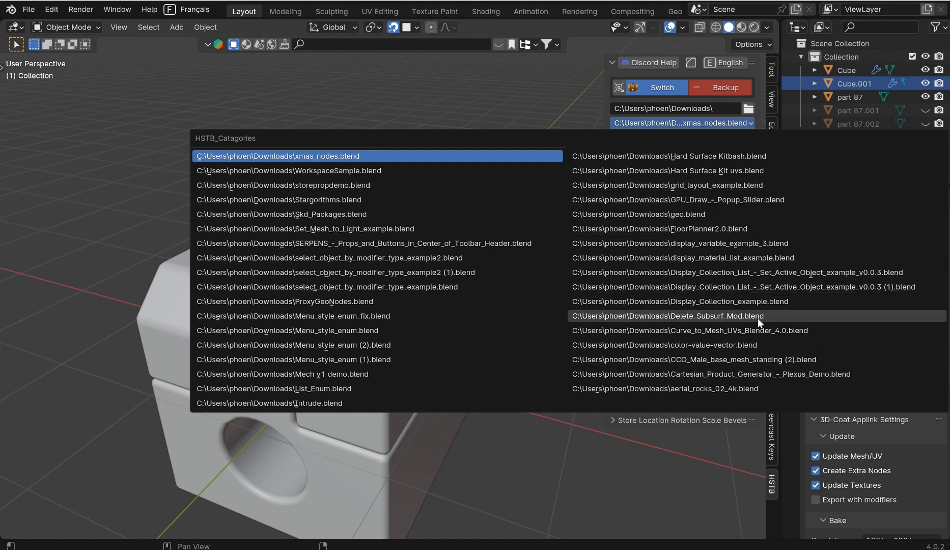
pyautogui.click(793, 359)
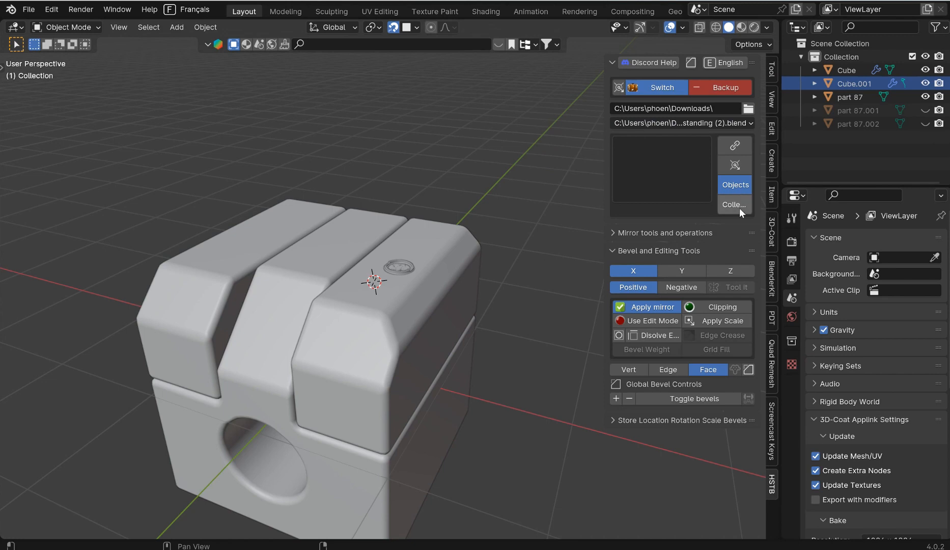
pyautogui.click(678, 164)
pyautogui.click(653, 236)
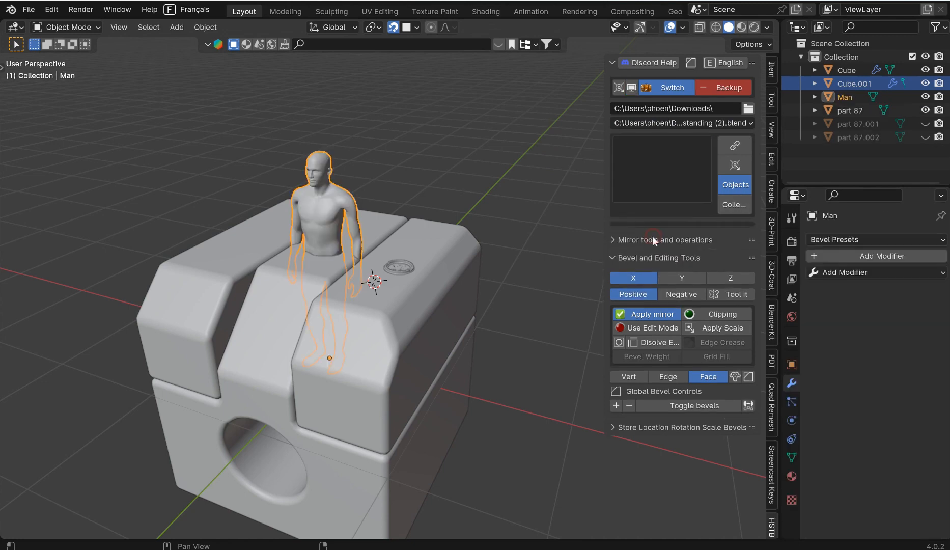
# Step: Move the man figure with snapping so it stands on the upper face of the block's far side section
pyautogui.moveTo(420, 210); pyautogui.dragTo(387, 316, button='middle')
pyautogui.press('g')
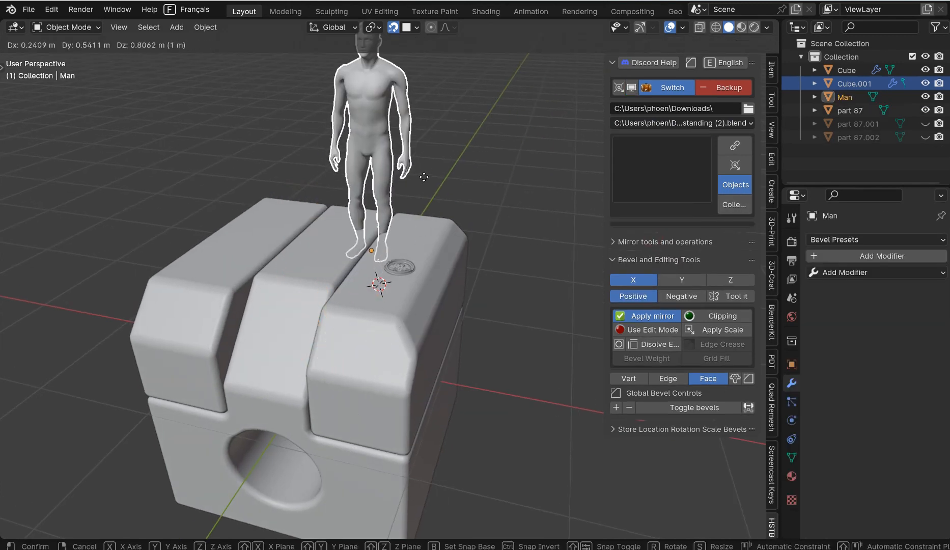
pyautogui.click(391, 152)
pyautogui.press('g')
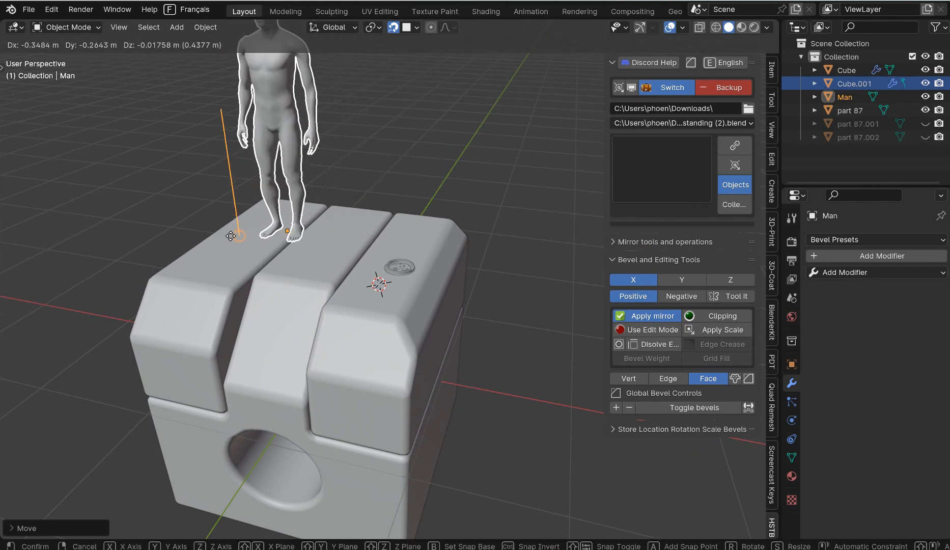
pyautogui.click(220, 236)
pyautogui.moveTo(297, 234); pyautogui.dragTo(376, 188, button='middle')
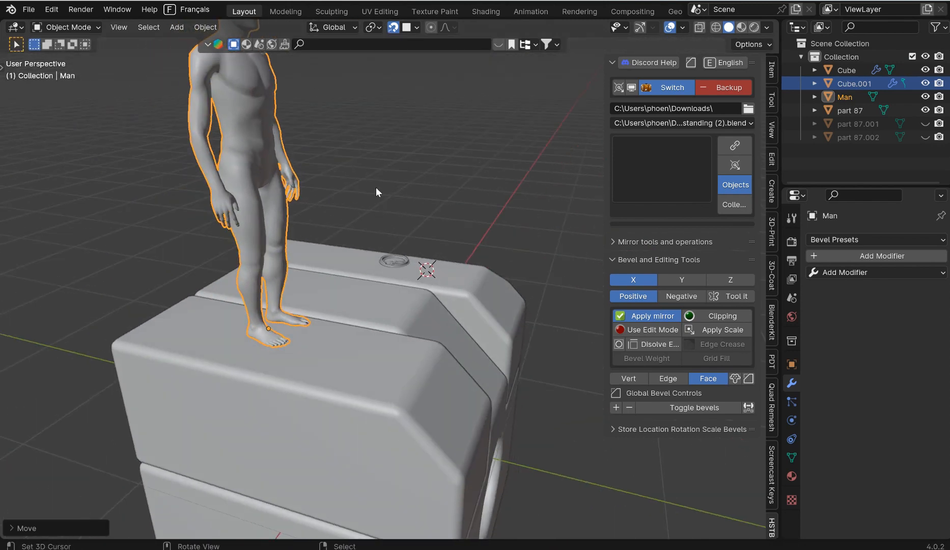
# Step: Turn off snapping and scale the man down to a small figure standing on the block
pyautogui.scroll(-5, 381, 114)
pyautogui.hotkey('shift', 'Tab')
pyautogui.press('s')
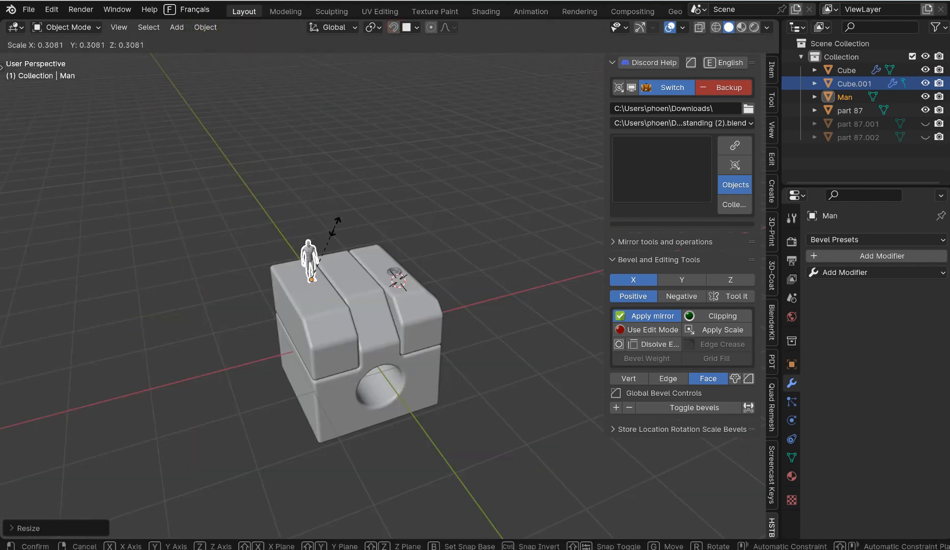
pyautogui.click(334, 249)
pyautogui.scroll(8, 428, 250)
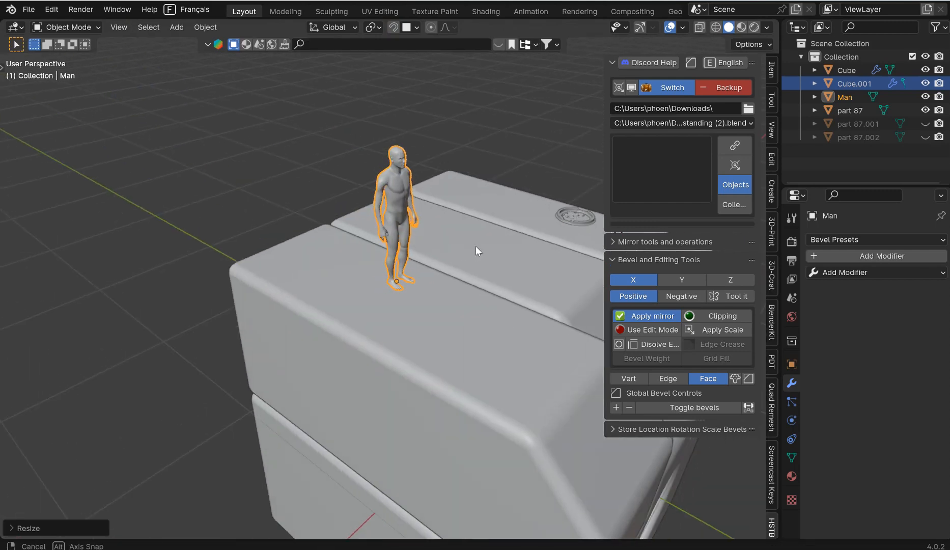
pyautogui.keyDown('shift'); pyautogui.moveTo(487, 237); pyautogui.dragTo(425, 253, button='middle'); pyautogui.keyUp('shift')
pyautogui.scroll(-2, 493, 226)
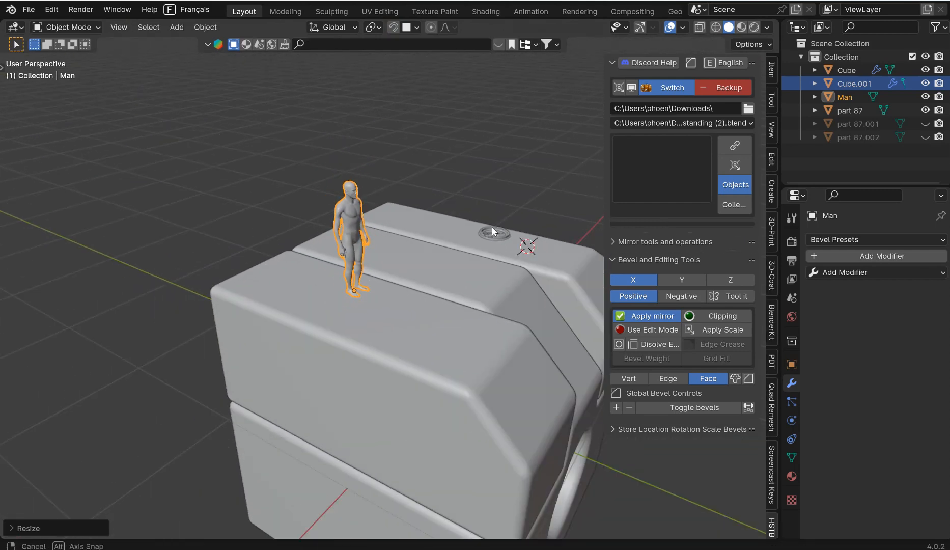
pyautogui.moveTo(492, 226); pyautogui.dragTo(443, 218, button='middle')
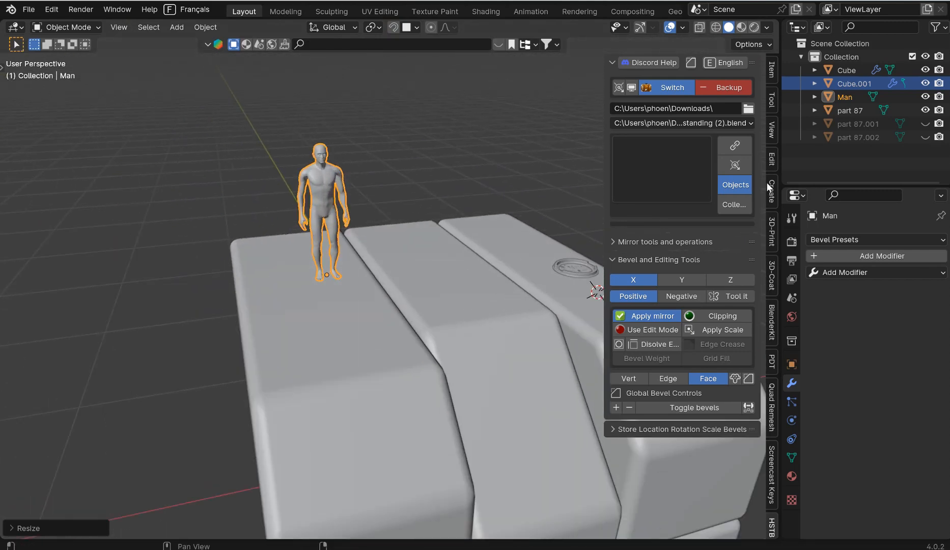
# Step: Check which collections and objects the male base mesh file offers for loading
pyautogui.click(729, 205)
pyautogui.click(734, 123)
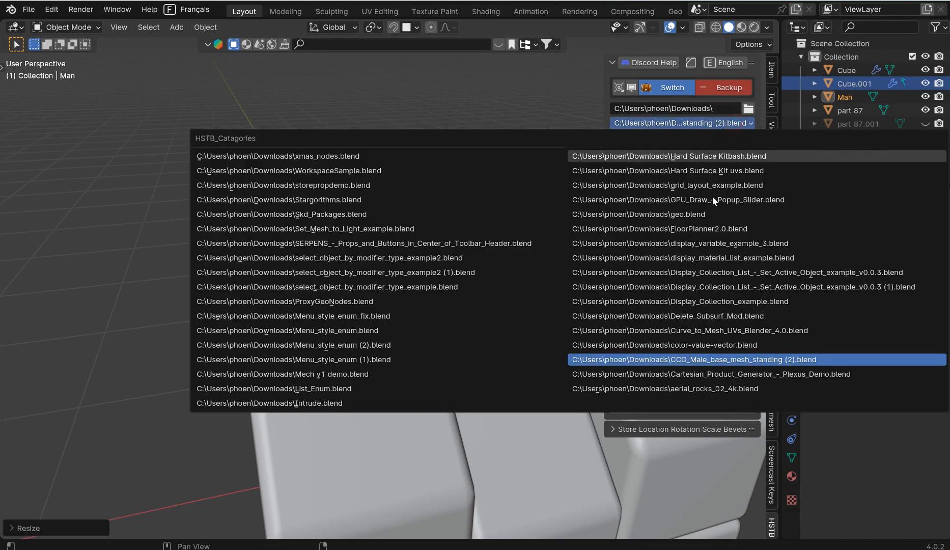
pyautogui.click(718, 360)
pyautogui.click(678, 175)
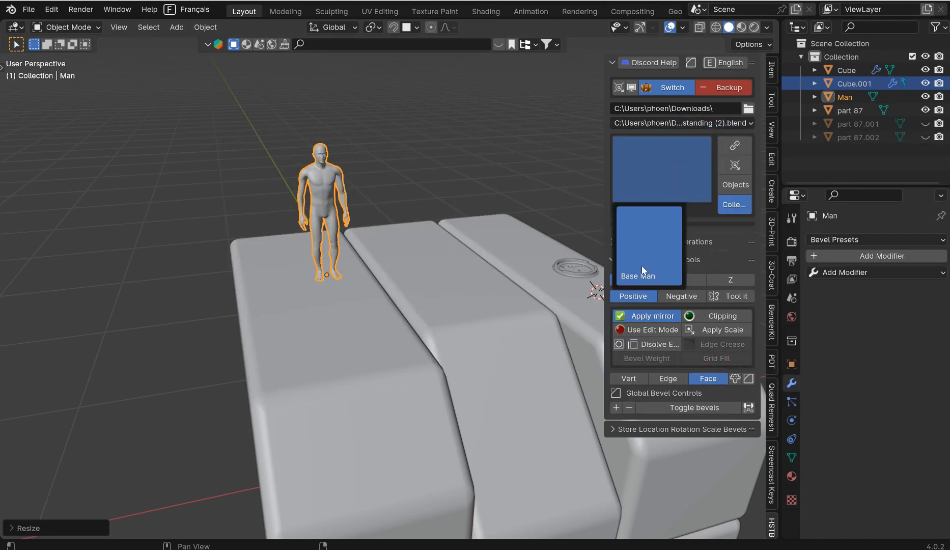
pyautogui.click(749, 109)
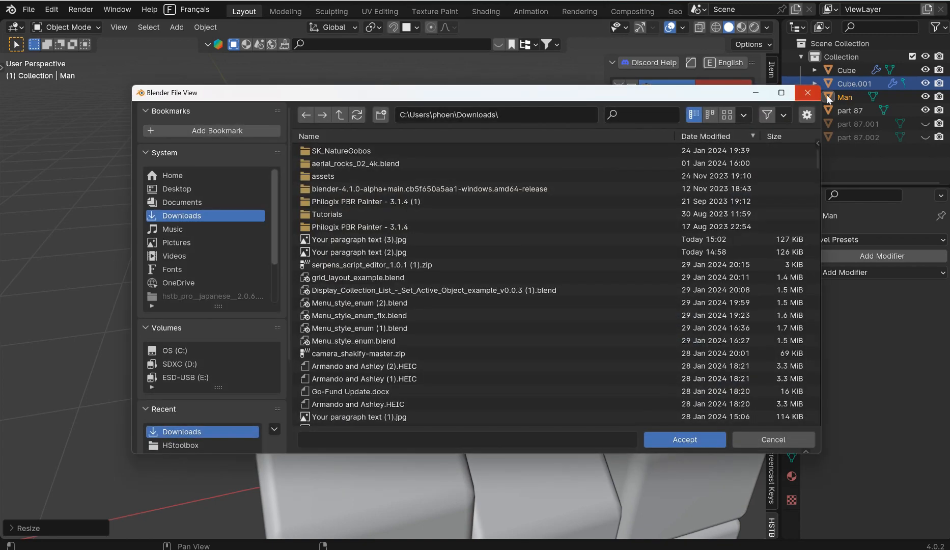
pyautogui.click(809, 93)
pyautogui.click(734, 185)
pyautogui.click(680, 167)
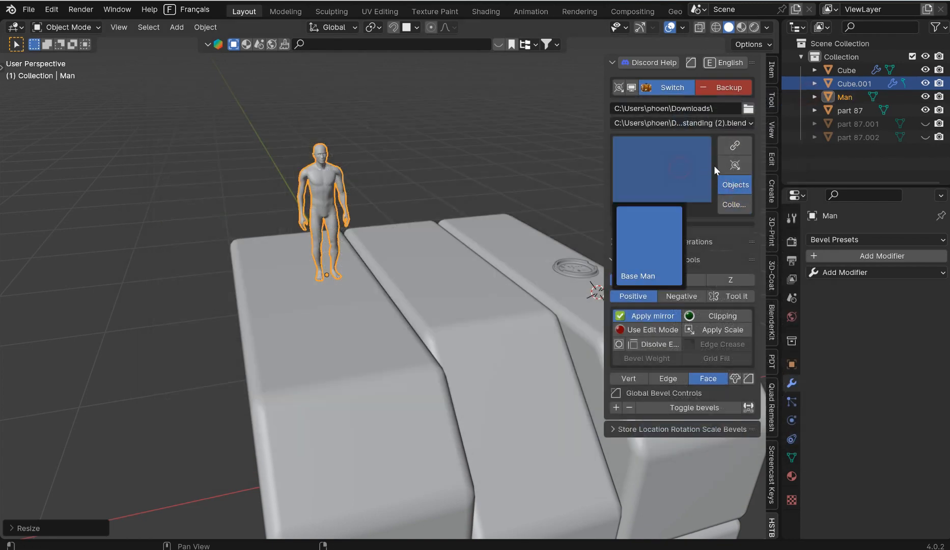
# Step: Choose Hard Surface Kitbash.blend as the source file in collection mode and load its kit2 collection
pyautogui.click(707, 122)
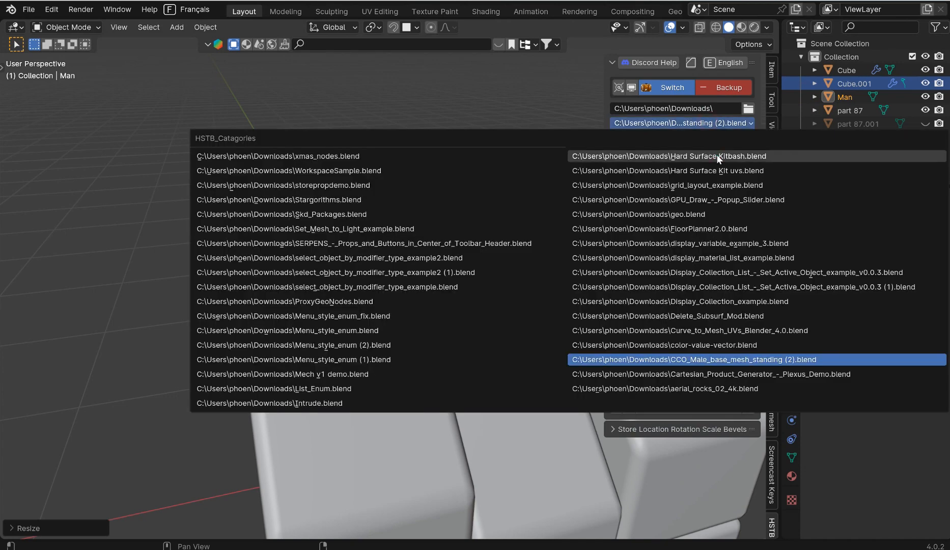
pyautogui.click(737, 156)
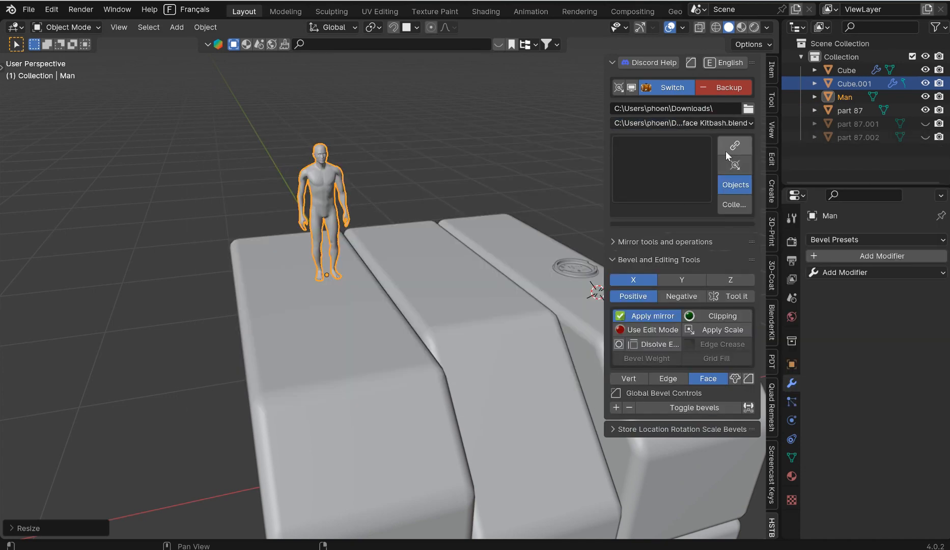
pyautogui.click(734, 205)
pyautogui.click(725, 123)
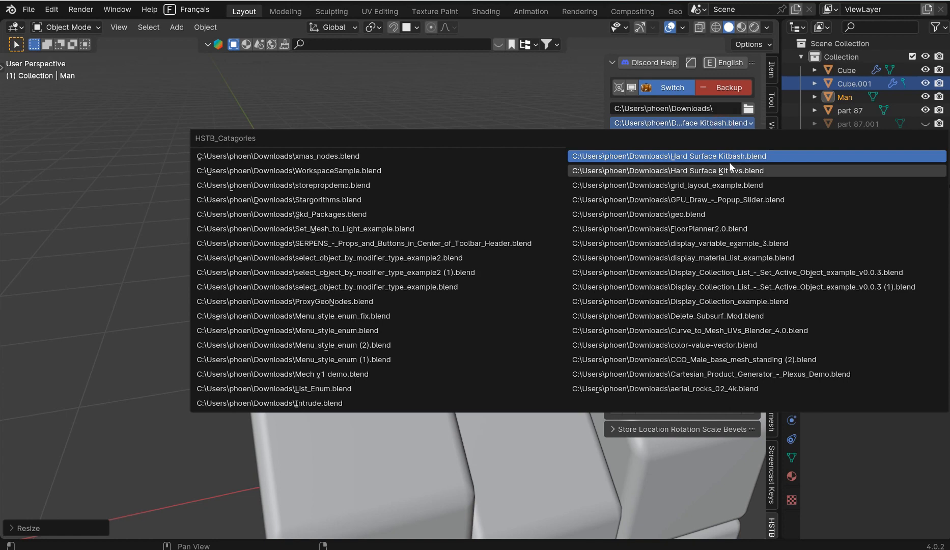
pyautogui.click(722, 155)
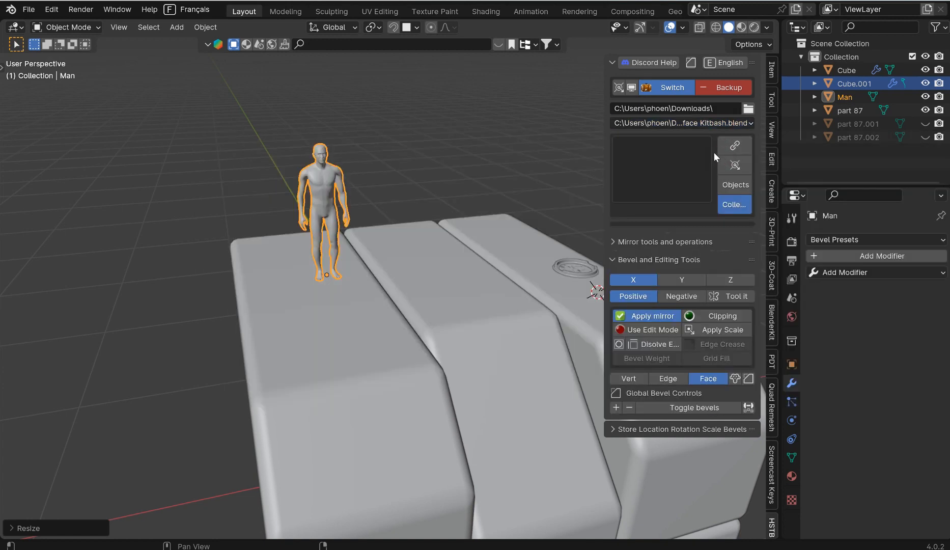
pyautogui.click(681, 165)
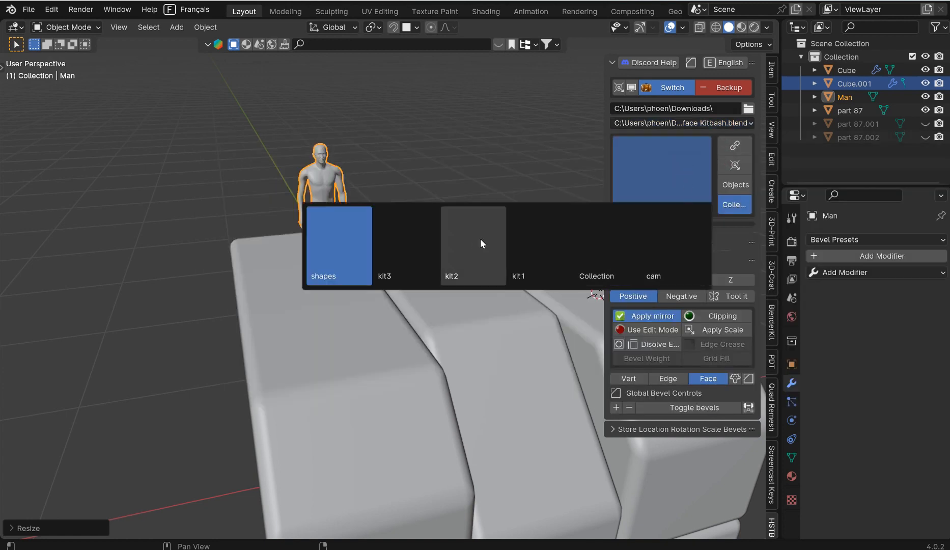
pyautogui.click(465, 239)
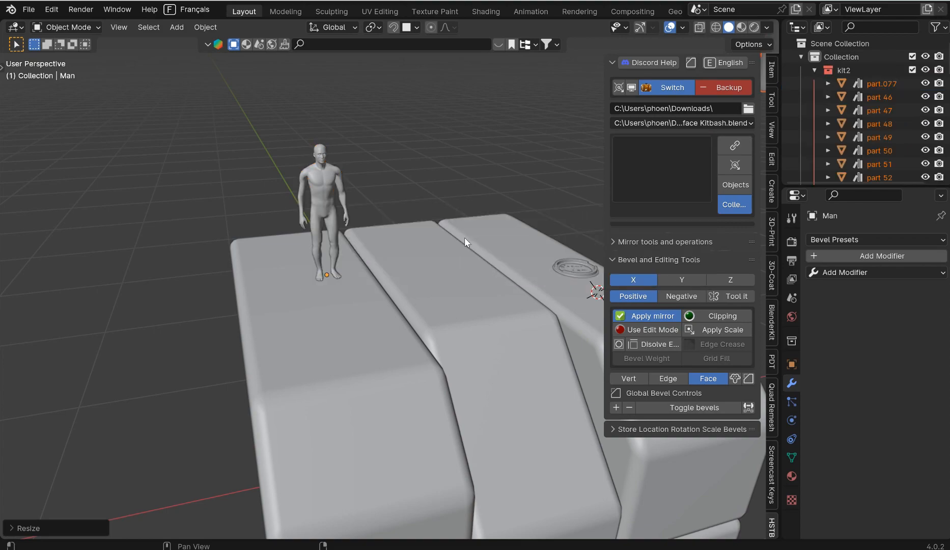
pyautogui.scroll(-8, 465, 238)
pyautogui.moveTo(465, 251); pyautogui.dragTo(625, 227, button='middle')
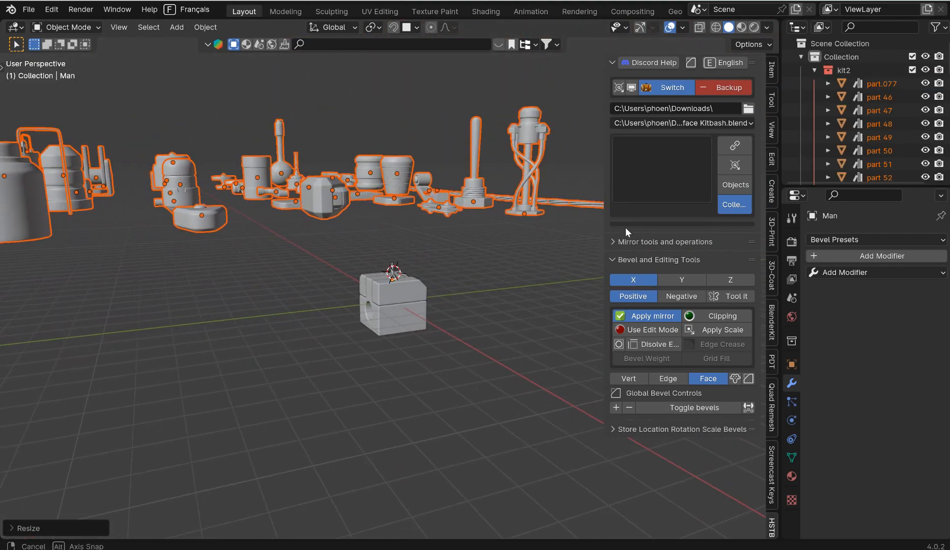
pyautogui.scroll(-4, 481, 254)
pyautogui.moveTo(467, 262); pyautogui.dragTo(461, 290, button='middle')
# Step: Load the kit1 collection from the Hard Surface Kitbash file as well
pyautogui.click(678, 162)
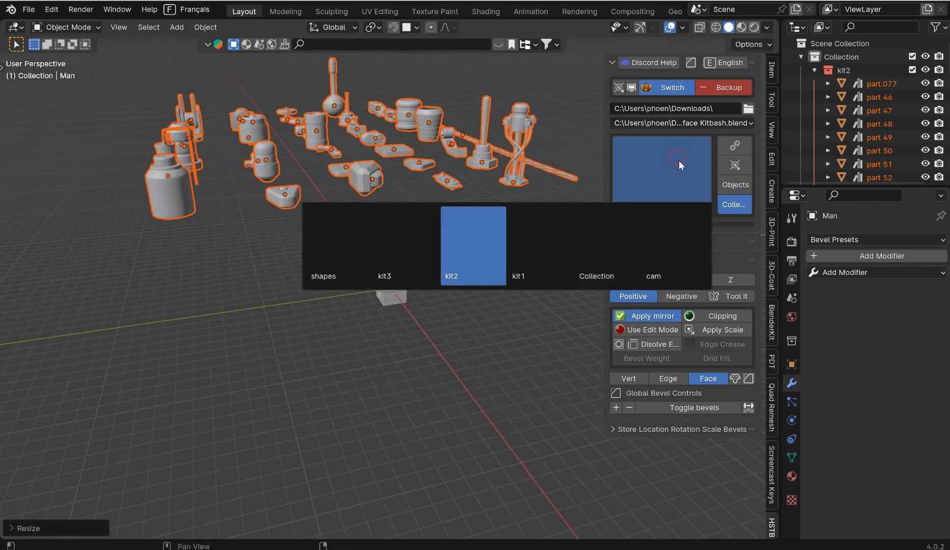
pyautogui.click(527, 245)
pyautogui.moveTo(518, 243); pyautogui.dragTo(413, 239, button='middle')
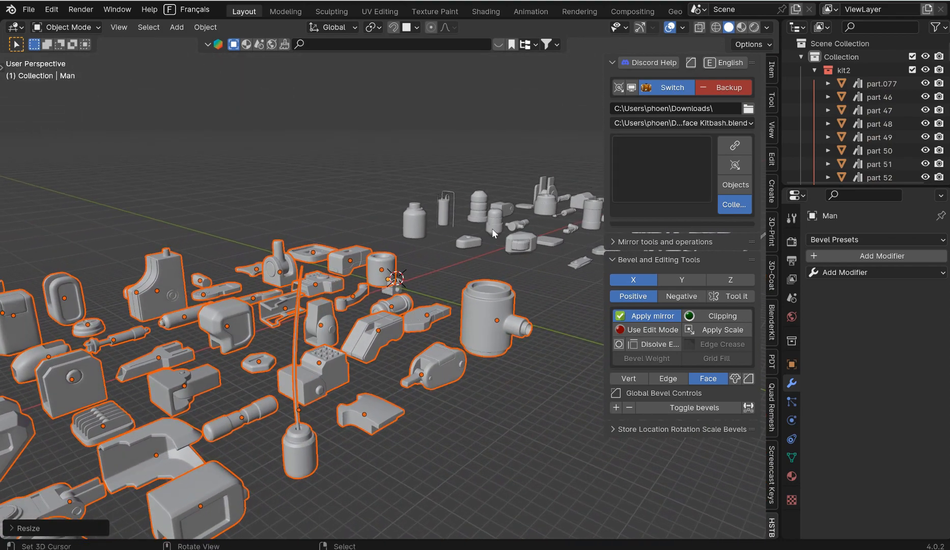
pyautogui.moveTo(492, 228); pyautogui.dragTo(540, 224, button='middle')
# Step: Switch the add-on's interface language to Japanese and back to English
pyautogui.click(732, 63)
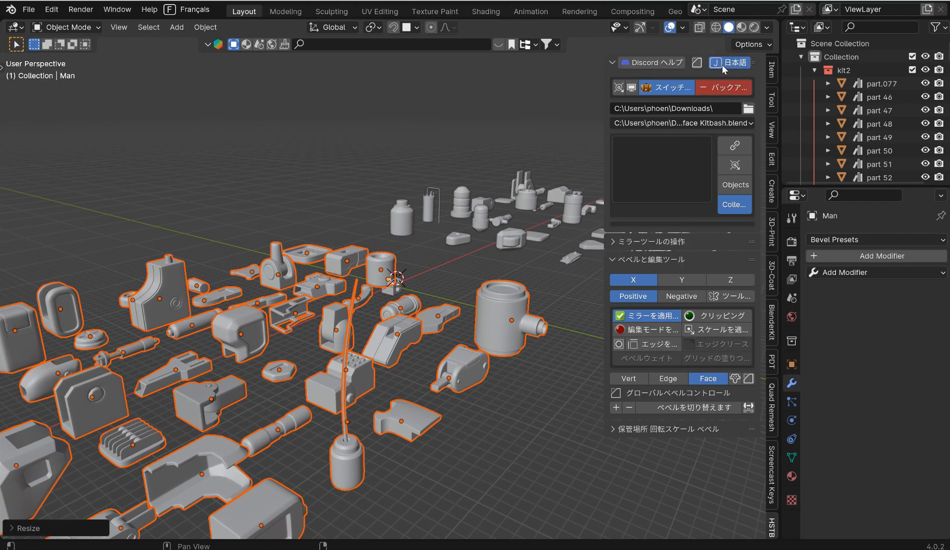
pyautogui.click(729, 64)
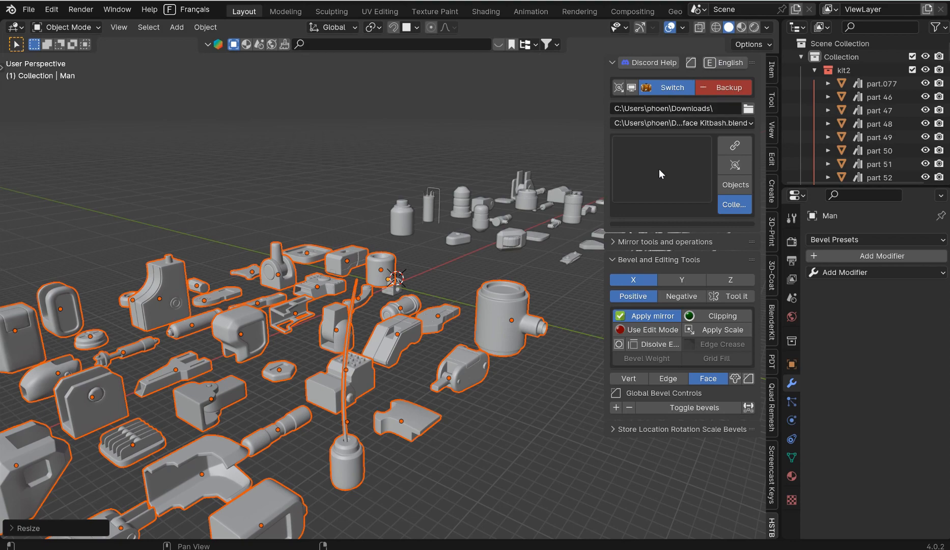
# Step: Delete the selected kit parts and all remaining visible objects from the scene
pyautogui.scroll(-3, 551, 205)
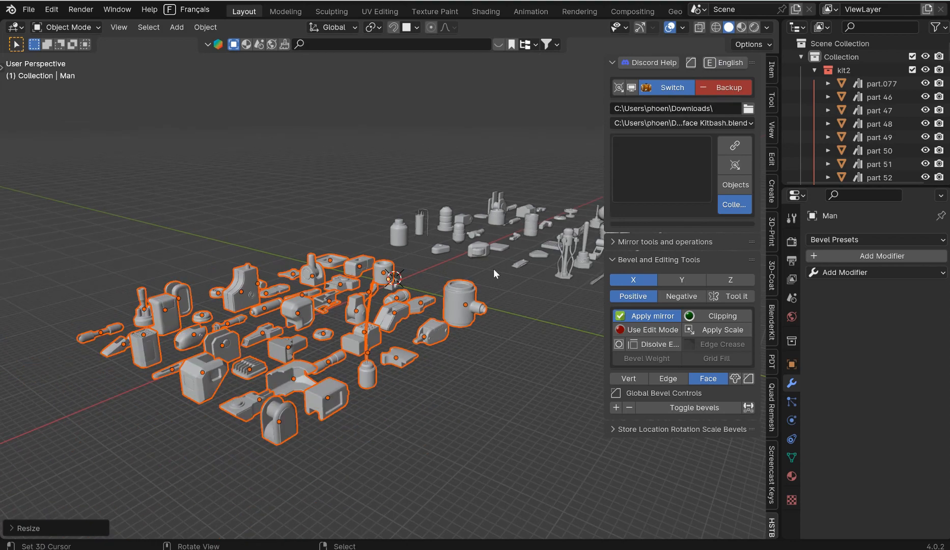
pyautogui.press('Delete')
pyautogui.press('a')
pyautogui.press('Delete')
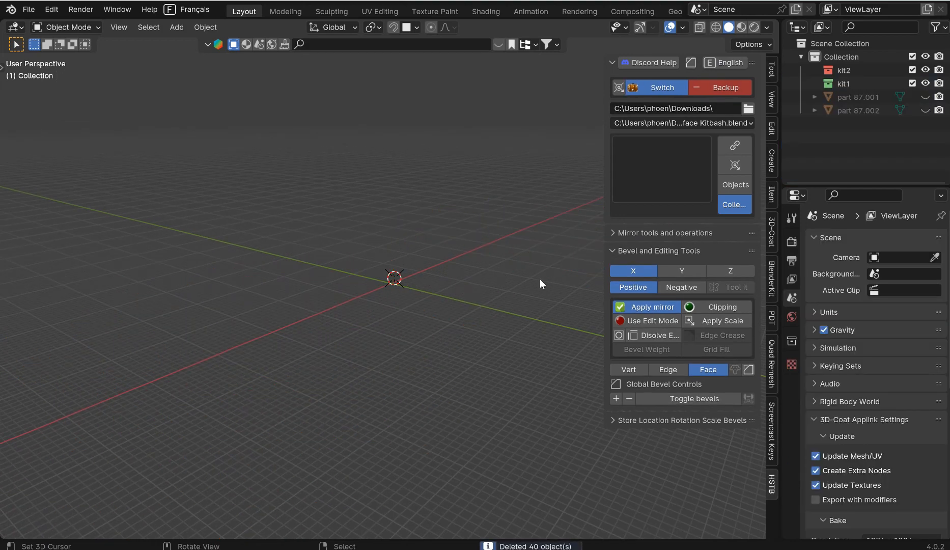
# Step: Reset the 3D cursor to the world origin
pyautogui.moveTo(539, 278); pyautogui.dragTo(539, 267, button='middle')
pyautogui.hotkey('shift', 's')
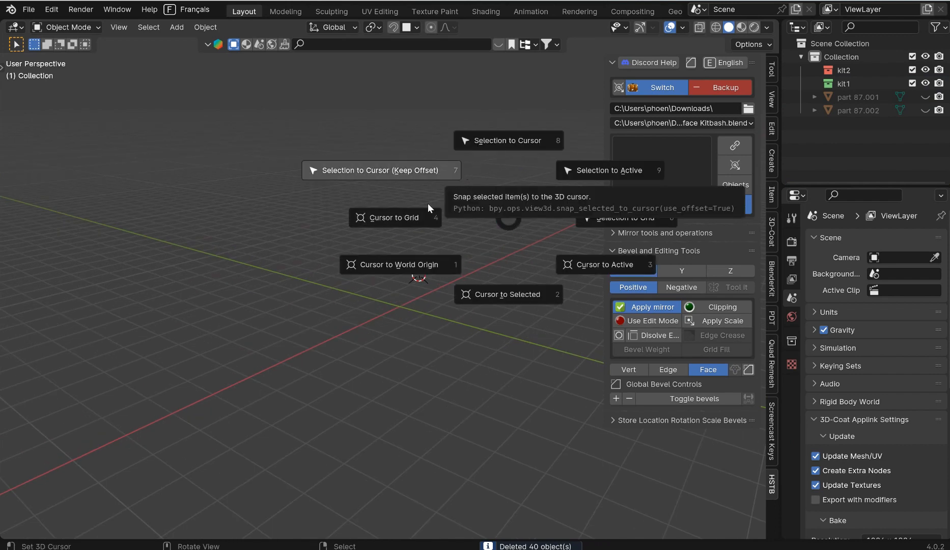
pyautogui.click(395, 264)
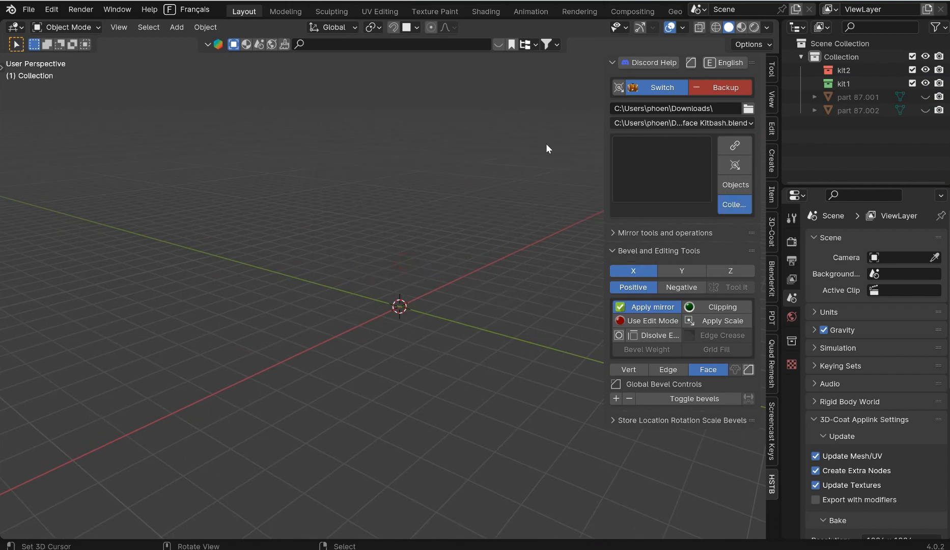
pyautogui.click(497, 154)
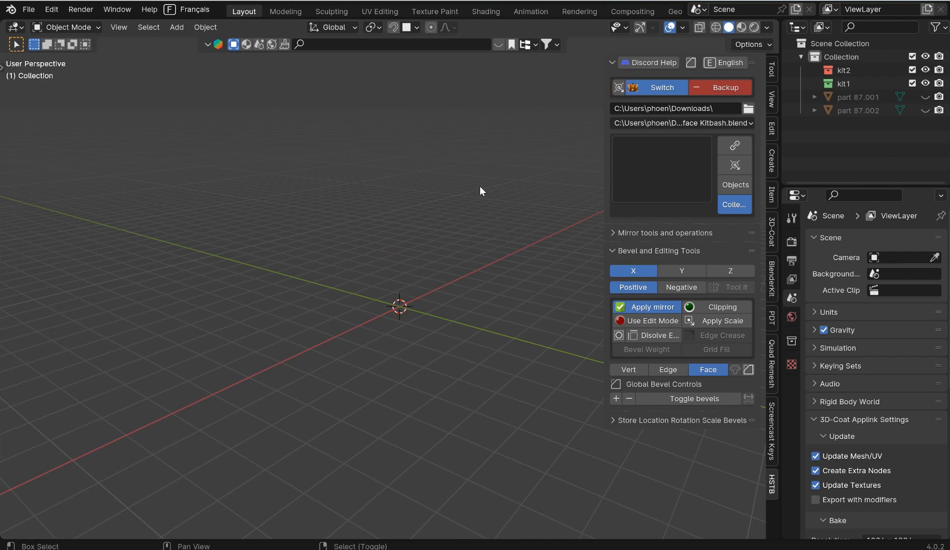
pyautogui.click(740, 144)
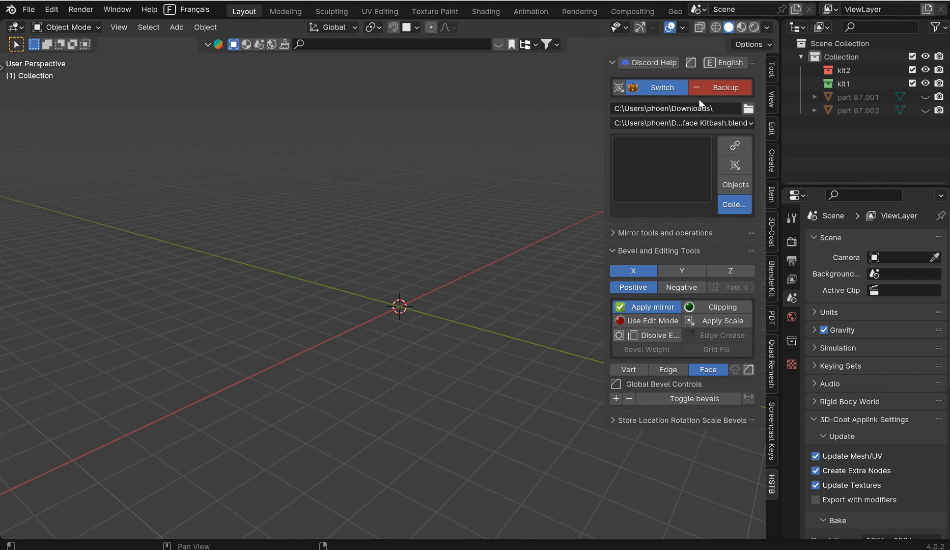
# Step: Append part 87 from the parts library at the 3D cursor
pyautogui.click(689, 169)
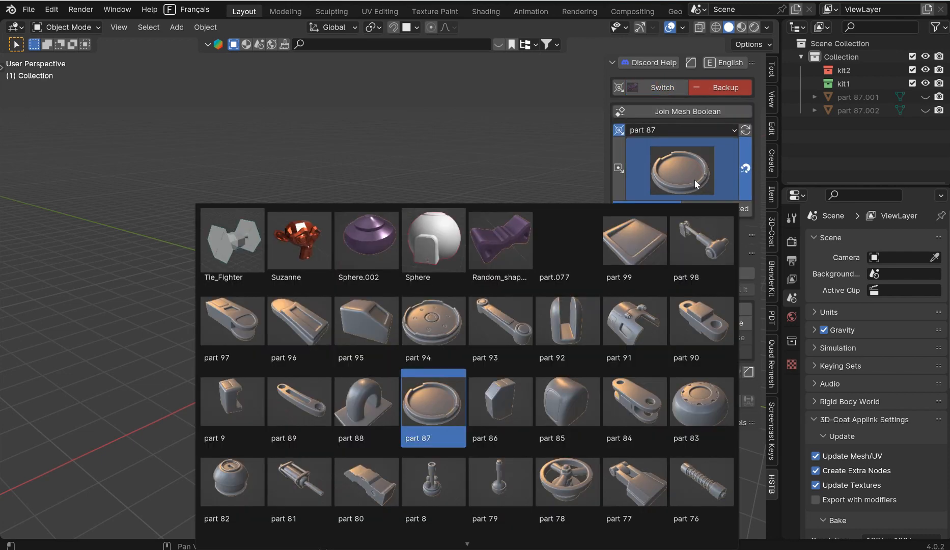
pyautogui.click(695, 179)
pyautogui.click(688, 187)
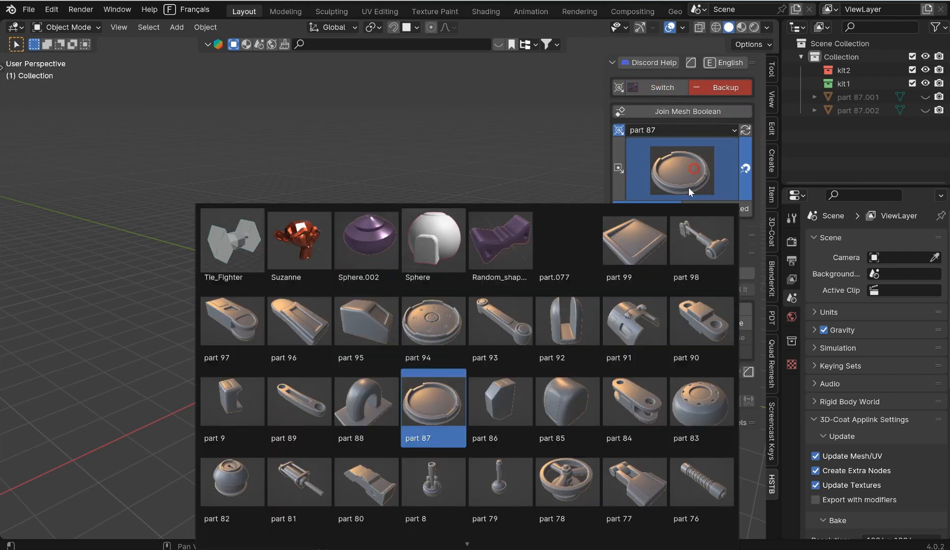
pyautogui.click(439, 398)
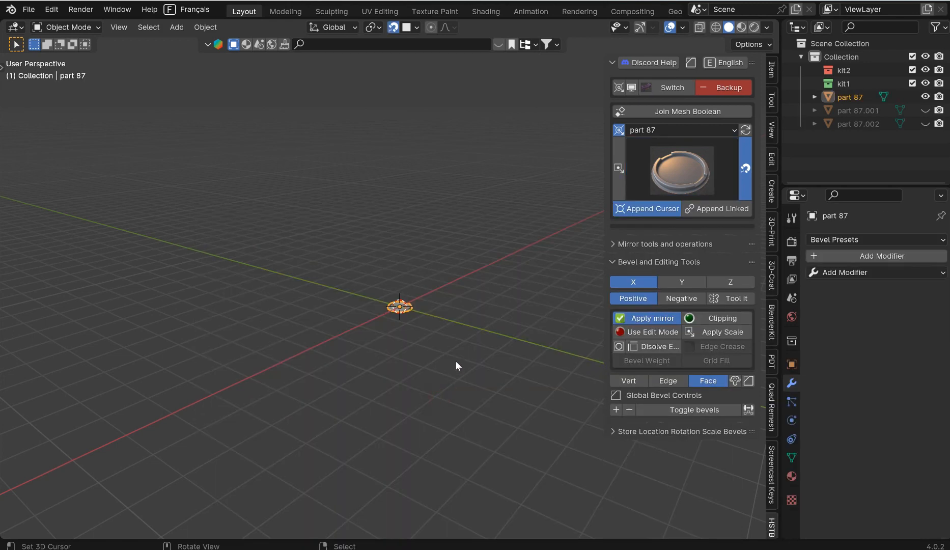
pyautogui.scroll(8, 486, 357)
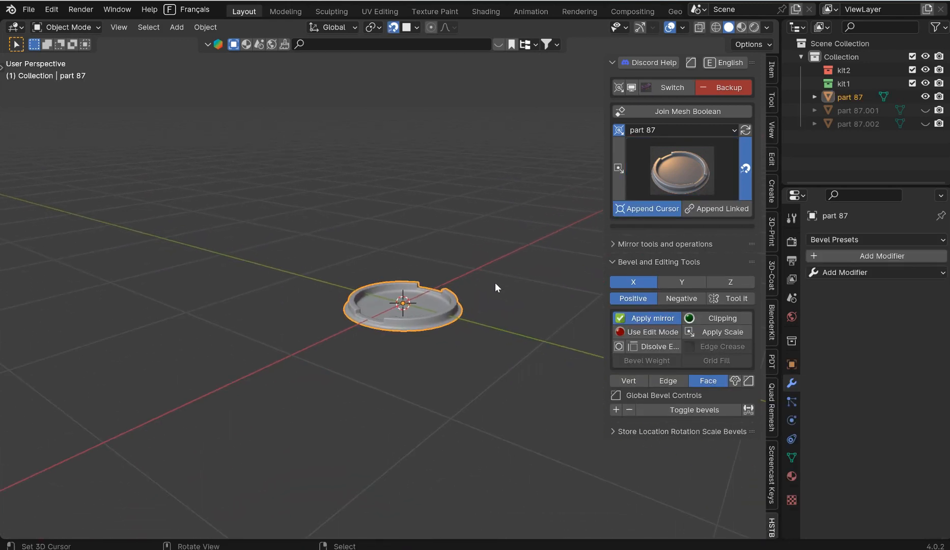
# Step: Add a Mirror Modeling empty to part 87 and move it to about X -0.85, Y 1.40, Z 0.57 m
pyautogui.click(616, 262)
pyautogui.click(621, 244)
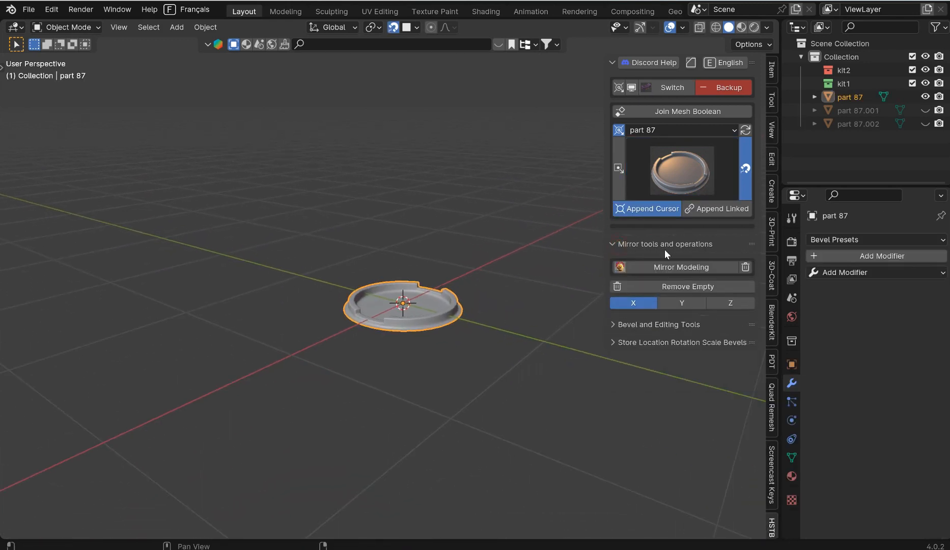
pyautogui.click(677, 267)
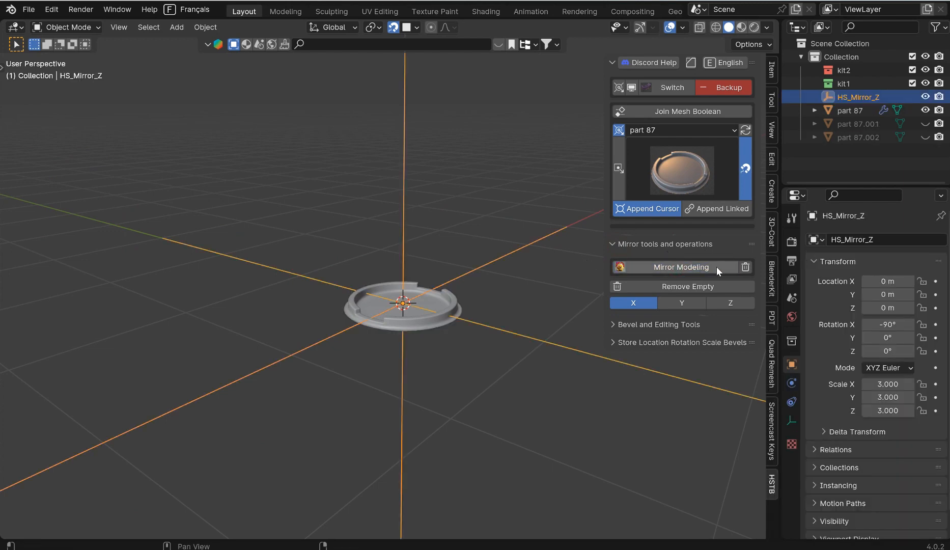
pyautogui.press('g')
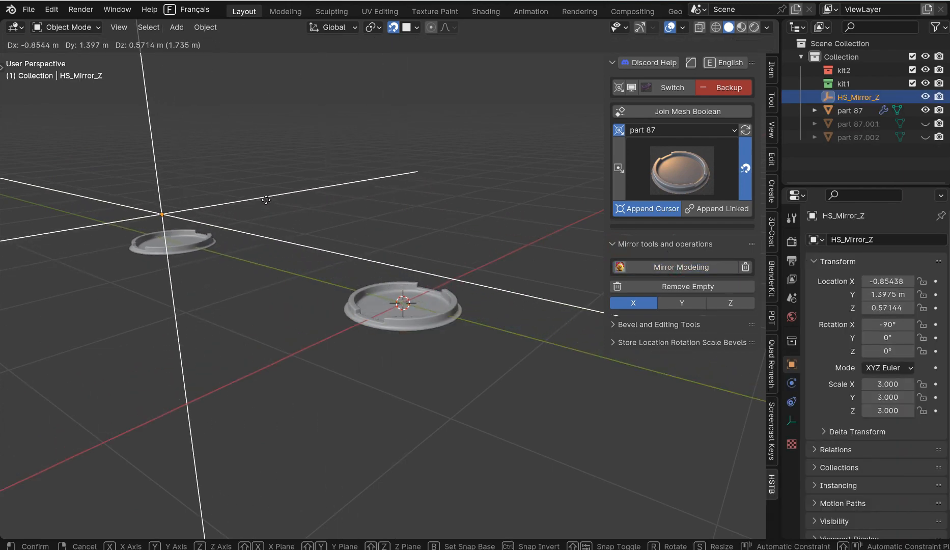
pyautogui.click(338, 221)
pyautogui.moveTo(338, 220); pyautogui.dragTo(366, 219, button='middle')
# Step: Merge the circle of faces at the centre of part 87's dish into a single face
pyautogui.click(346, 302)
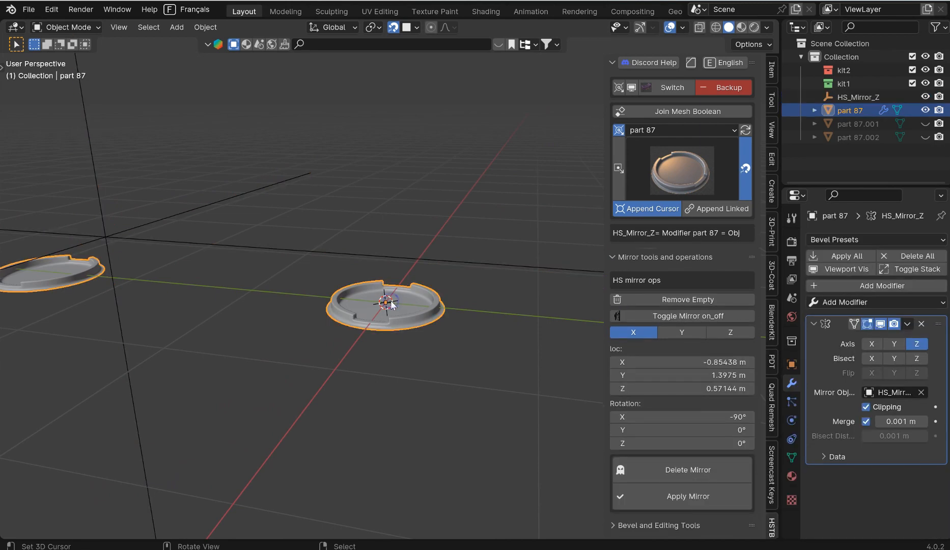
pyautogui.press('Tab')
pyautogui.press('KP_Decimal')
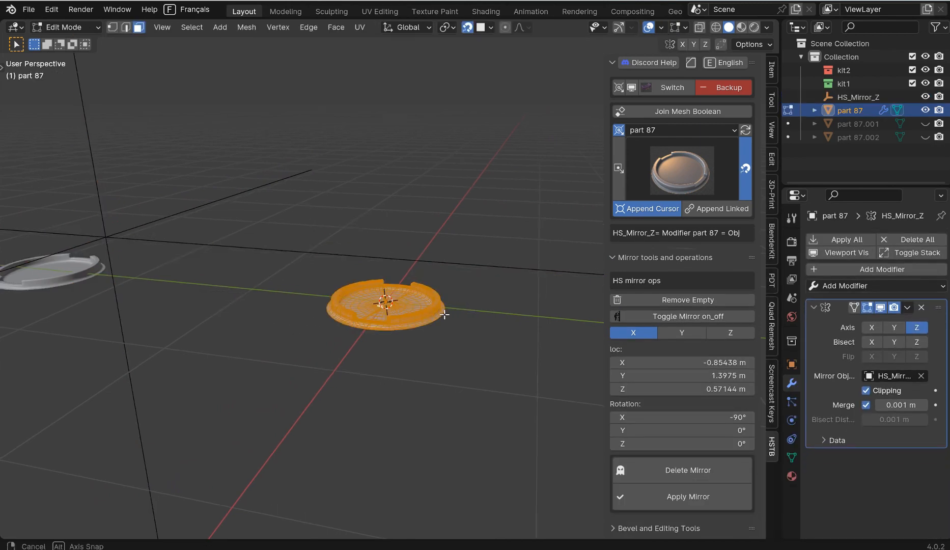
pyautogui.click(433, 306)
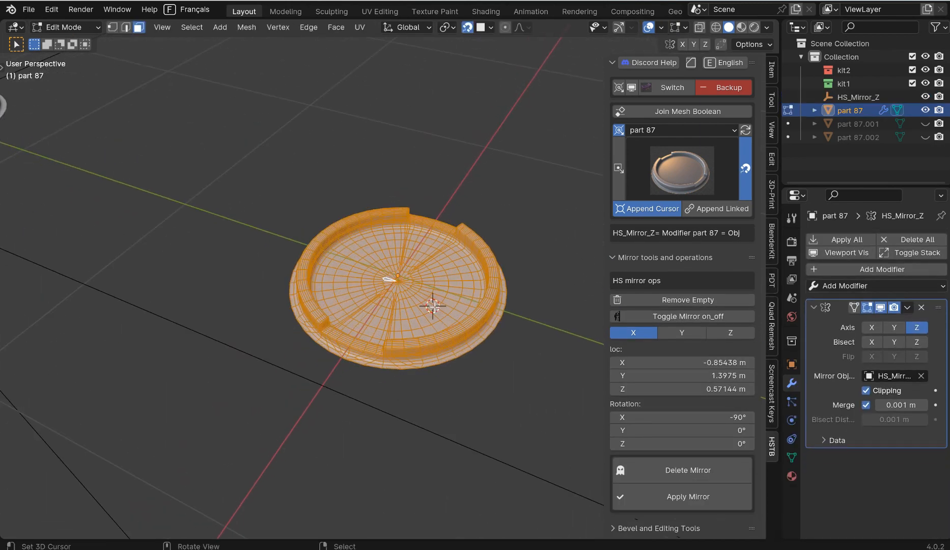
pyautogui.click(390, 275)
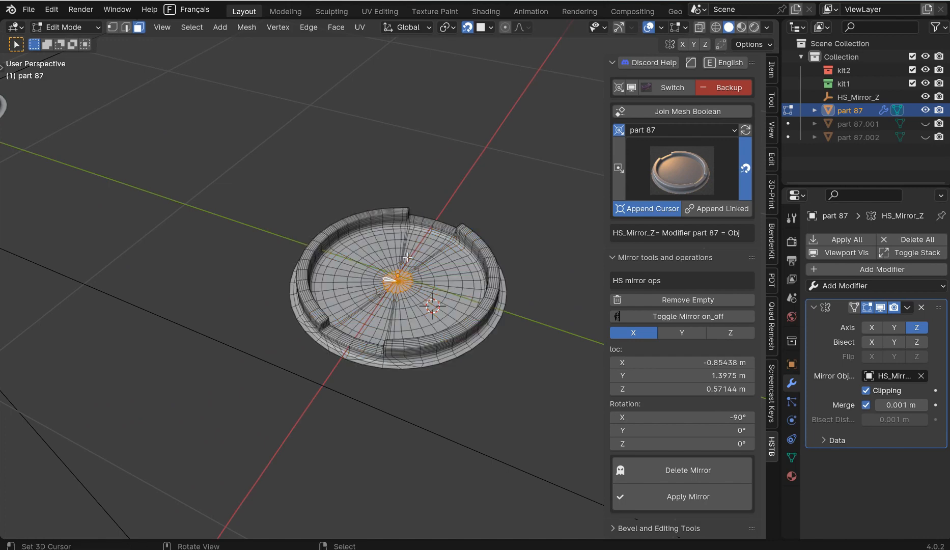
pyautogui.press('f')
# Step: Extrude the central face upward by about 0.45 m to form a post and return to Object Mode
pyautogui.scroll(-3, 419, 273)
pyautogui.moveTo(429, 280); pyautogui.dragTo(413, 262, button='middle')
pyautogui.press('e')
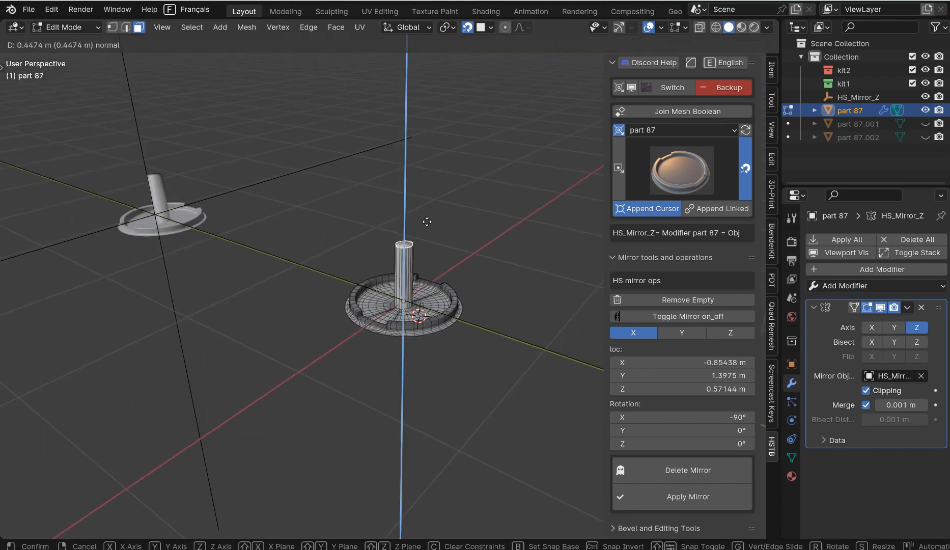
pyautogui.click(427, 212)
pyautogui.moveTo(444, 256); pyautogui.dragTo(397, 232, button='middle')
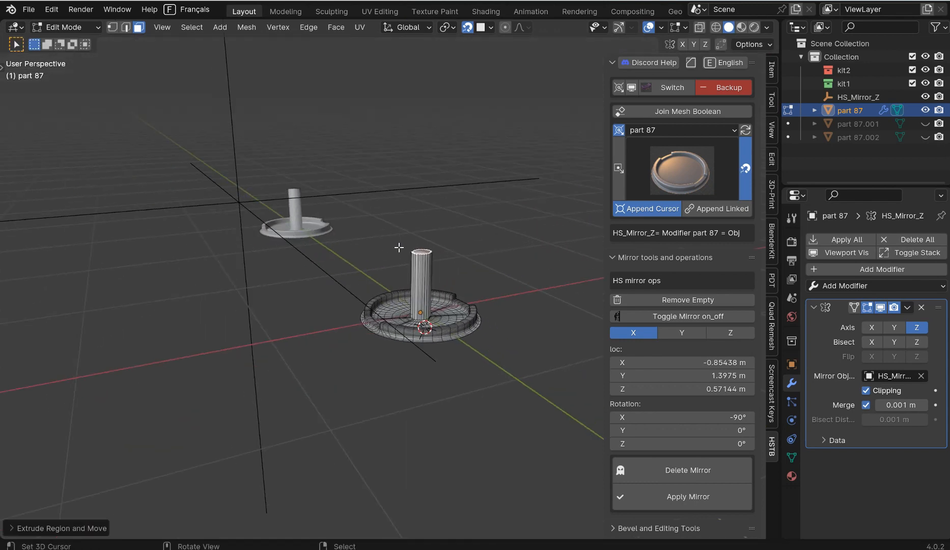
pyautogui.moveTo(404, 282); pyautogui.dragTo(461, 287, button='middle')
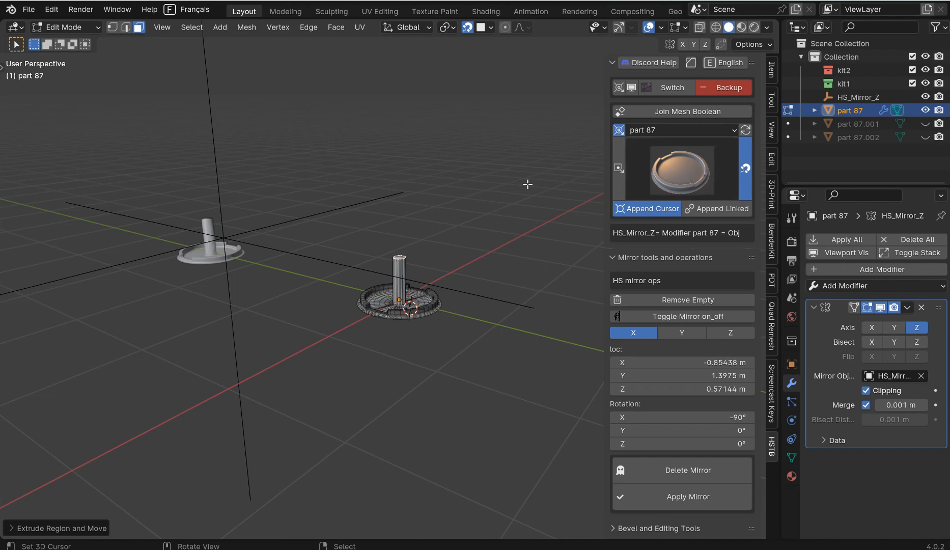
pyautogui.moveTo(528, 183); pyautogui.dragTo(497, 278, button='middle')
pyautogui.press('Tab')
pyautogui.scroll(3, 494, 227)
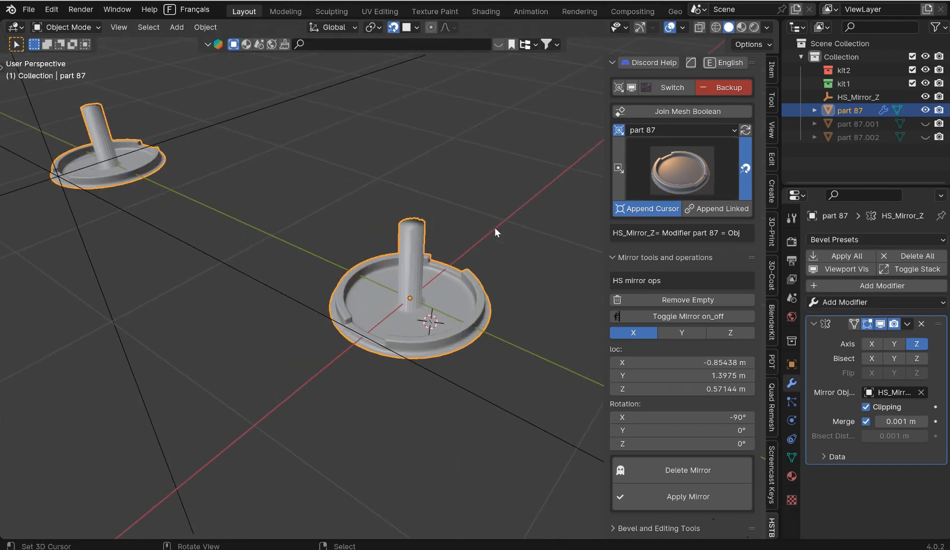
pyautogui.keyDown('shift'); pyautogui.moveTo(494, 227); pyautogui.dragTo(486, 280, button='middle'); pyautogui.keyUp('shift')
# Step: Snap the 3D cursor to the top face of part 87's post in Edit Mode
pyautogui.click(681, 165)
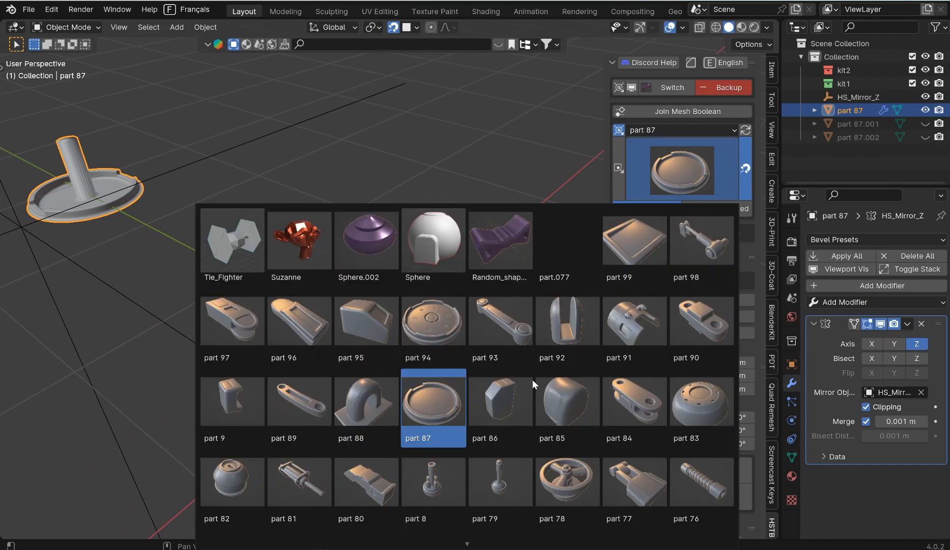
pyautogui.press('Tab')
pyautogui.click(440, 294)
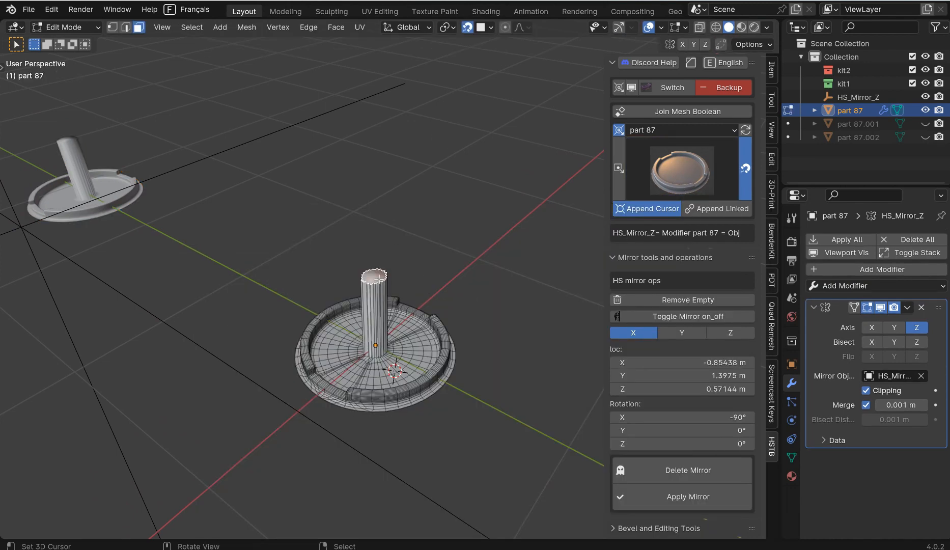
pyautogui.hotkey('shift', 's')
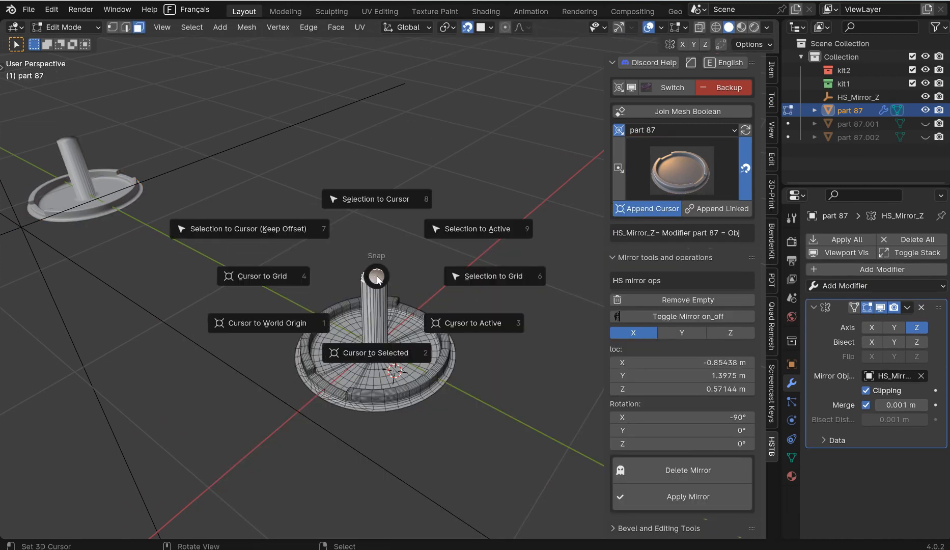
pyautogui.click(376, 356)
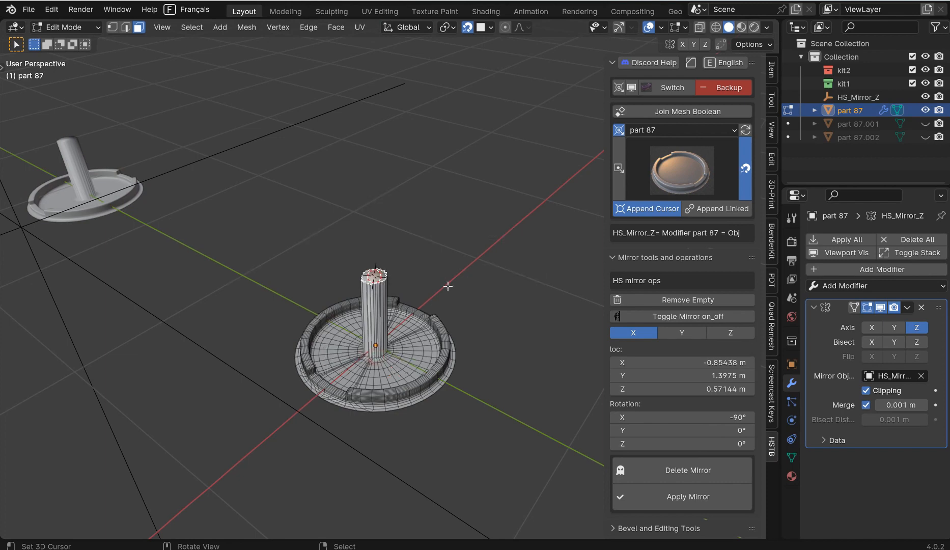
pyautogui.click(688, 177)
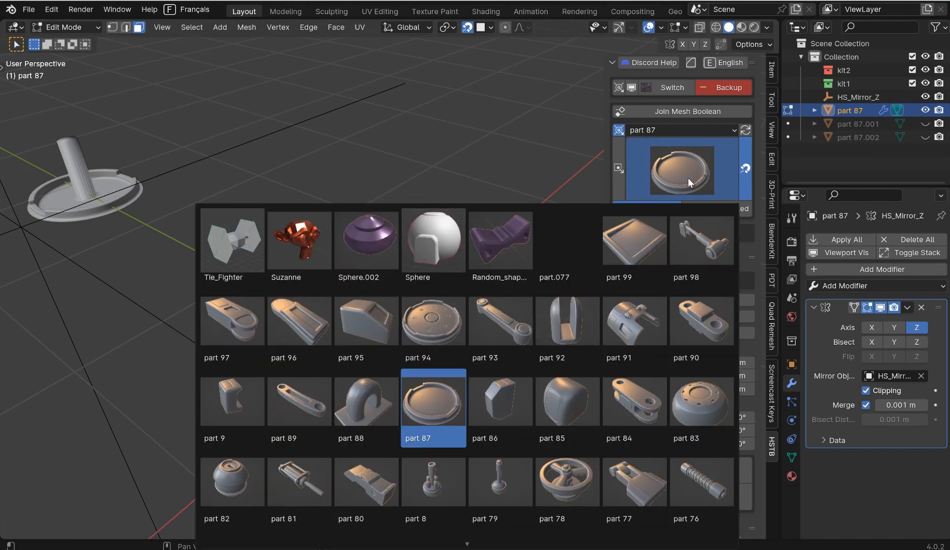
pyautogui.click(435, 402)
pyautogui.press('s')
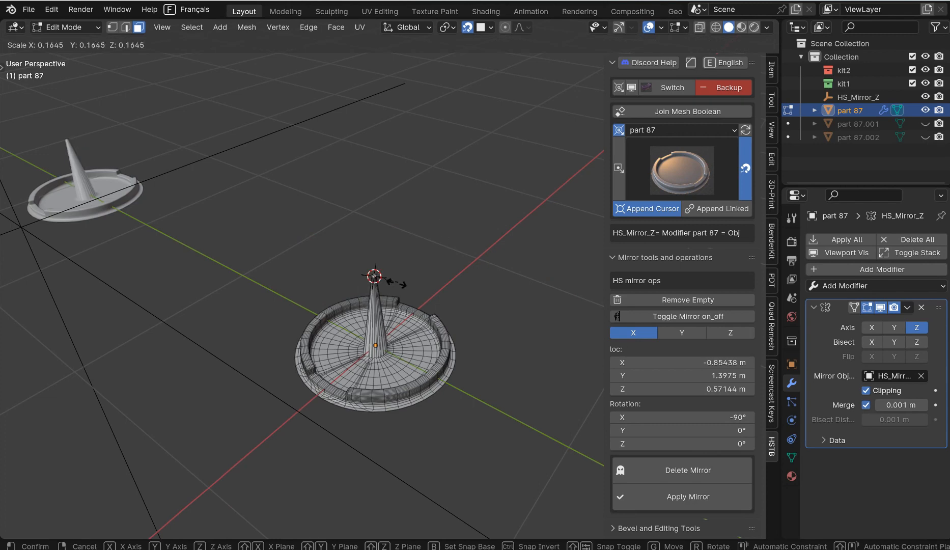
pyautogui.rightClick(509, 200)
# Step: Append a second part 87 at the 3D cursor on top of the post in Object Mode
pyautogui.press('Tab')
pyautogui.click(668, 177)
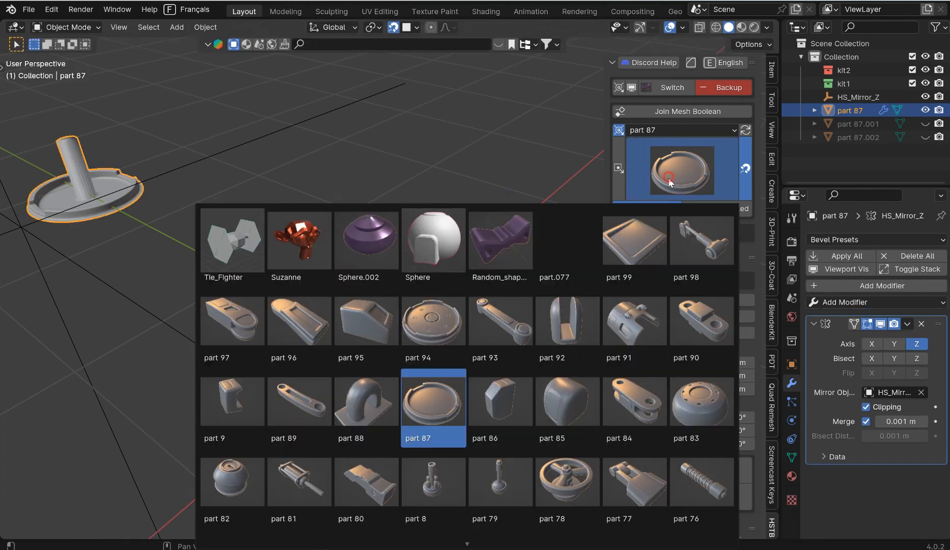
pyautogui.click(669, 178)
pyautogui.click(660, 185)
pyautogui.click(443, 387)
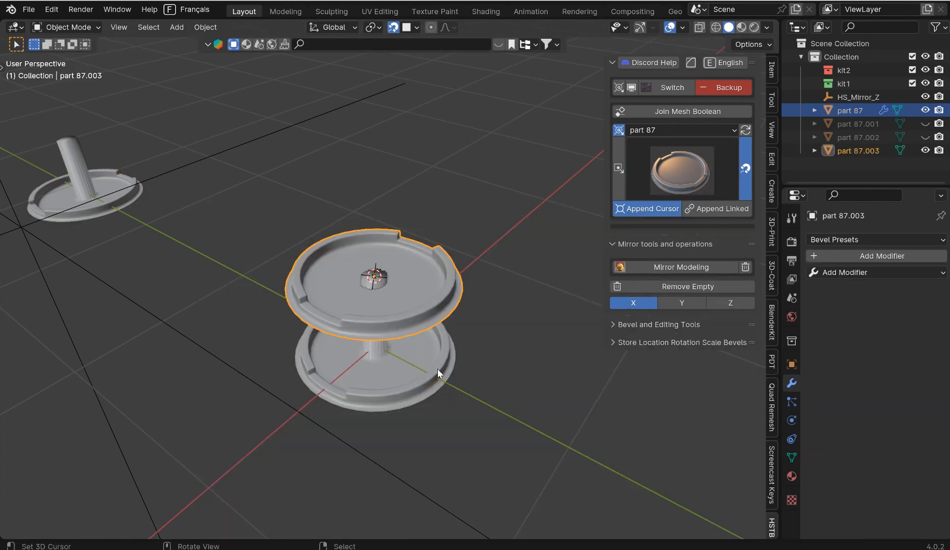
# Step: Scale the new part down to about 0.17 and move it about 0.02 m to cap the post
pyautogui.press('s')
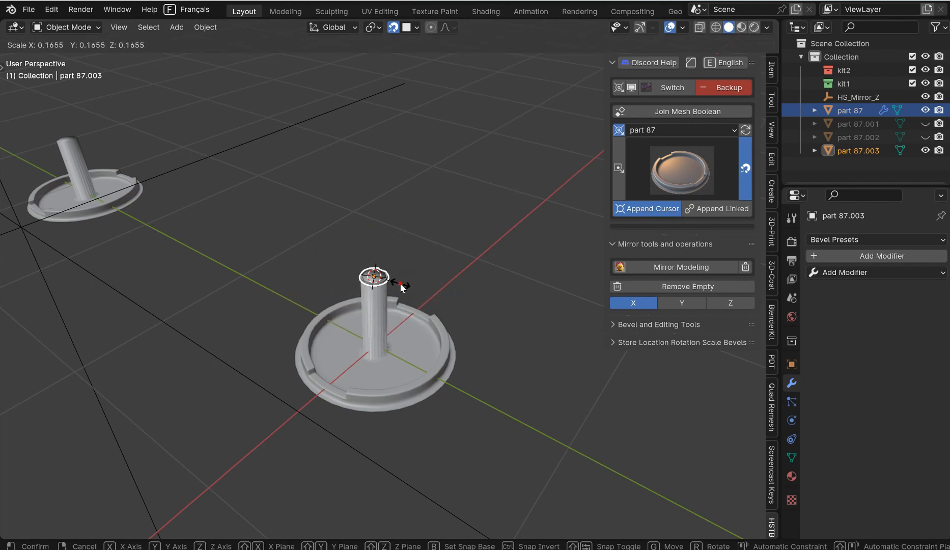
pyautogui.click(401, 284)
pyautogui.scroll(2, 400, 284)
pyautogui.scroll(1, 400, 285)
pyautogui.press('g')
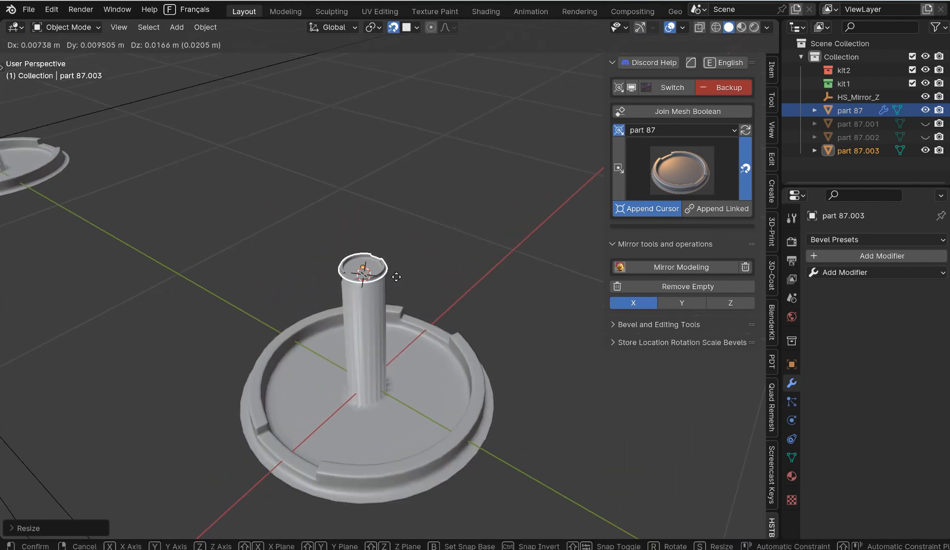
pyautogui.click(397, 279)
# Step: Apply Mirror Modeling to the small cap using the existing mirror empty
pyautogui.scroll(-3, 381, 253)
pyautogui.moveTo(378, 238); pyautogui.dragTo(557, 288, button='middle')
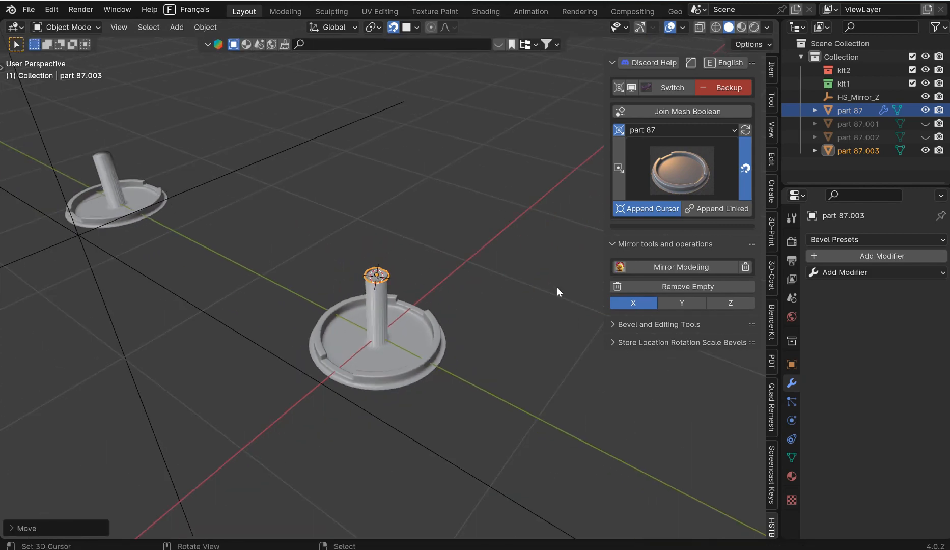
pyautogui.click(670, 265)
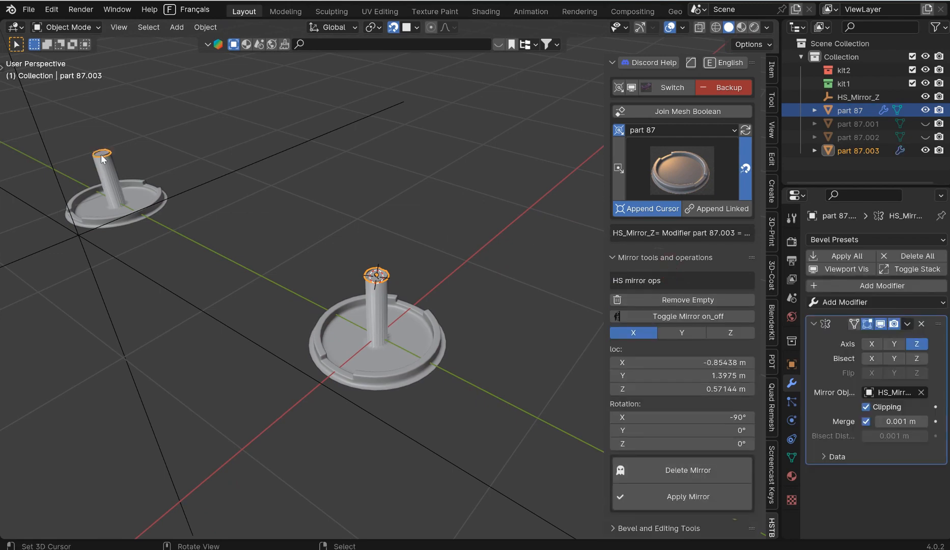
pyautogui.scroll(-2, 570, 362)
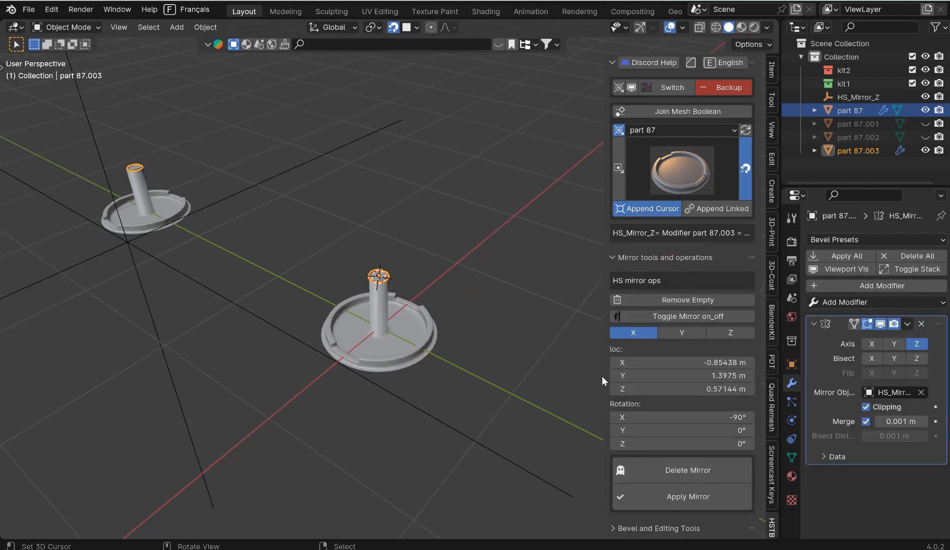
# Step: Apply the mirror on the large part with the post
pyautogui.moveTo(543, 411); pyautogui.dragTo(463, 360, button='middle')
pyautogui.click(411, 340)
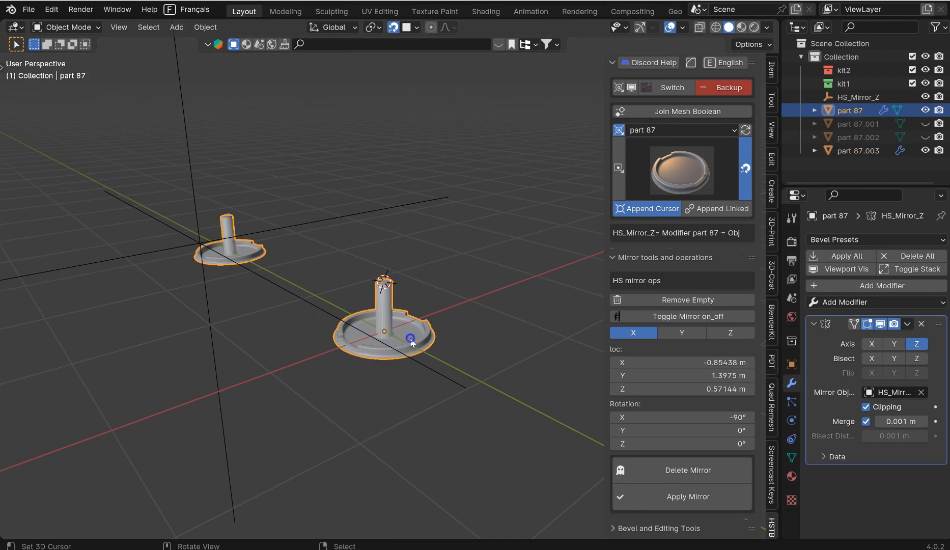
pyautogui.click(696, 501)
# Step: Try moving the mirror empty to test which mirrored copies still follow it, cancelling each move
pyautogui.click(329, 315)
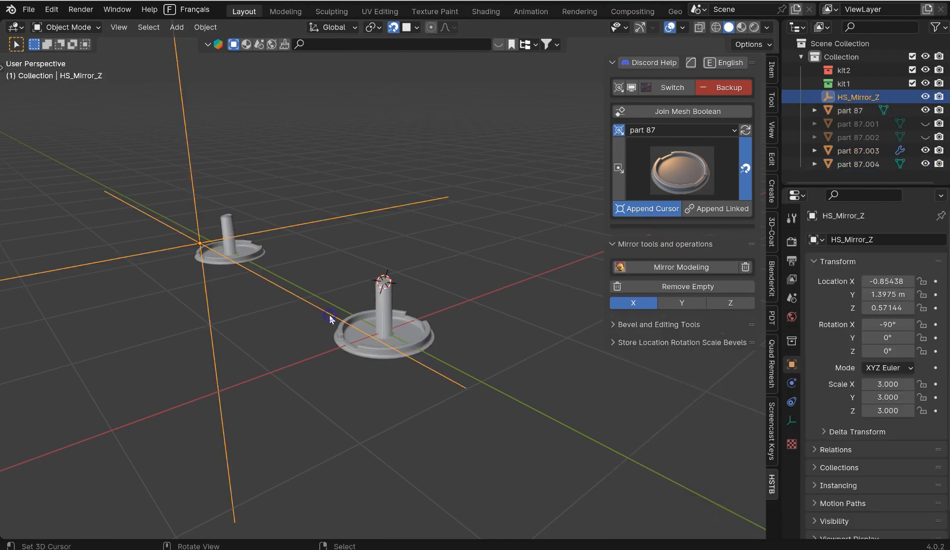
pyautogui.press('g')
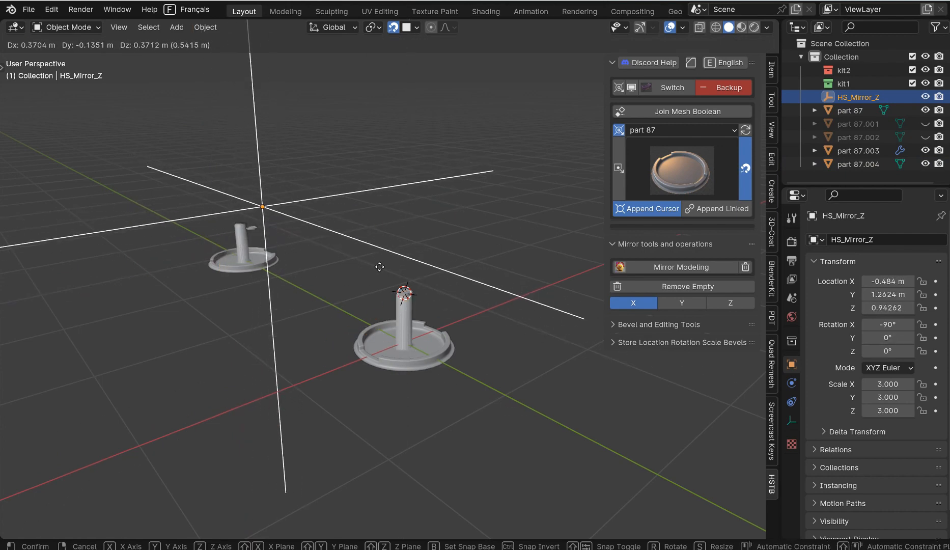
pyautogui.click(360, 259)
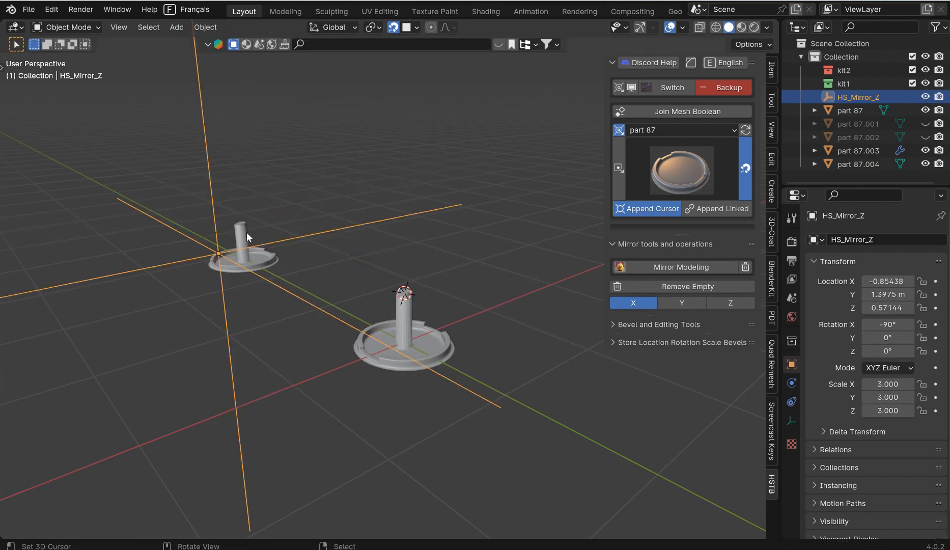
pyautogui.moveTo(246, 232); pyautogui.dragTo(190, 239, button='middle')
pyautogui.moveTo(369, 287); pyautogui.dragTo(346, 277, button='middle')
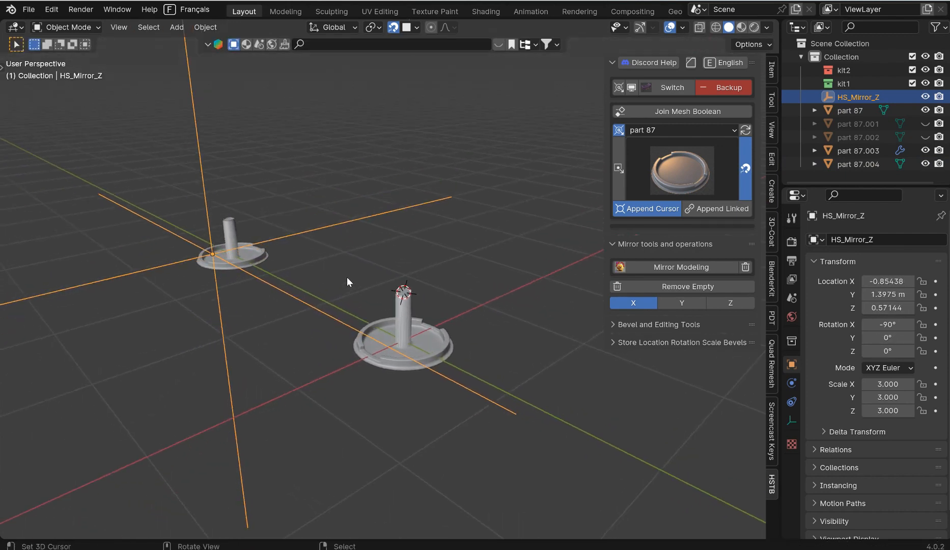
pyautogui.press('g')
pyautogui.press('Escape')
# Step: Apply the mirror on the small cap at the top of the post
pyautogui.click(403, 295)
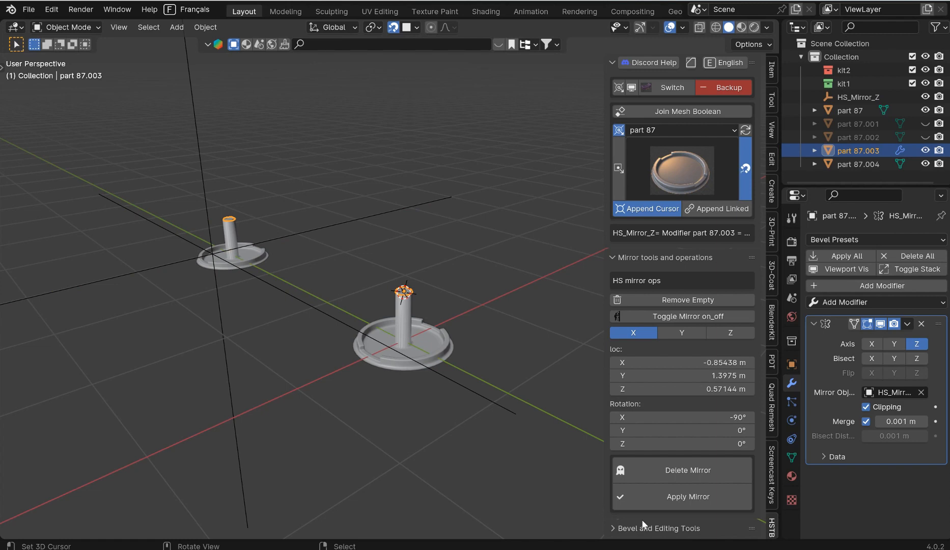
pyautogui.click(711, 497)
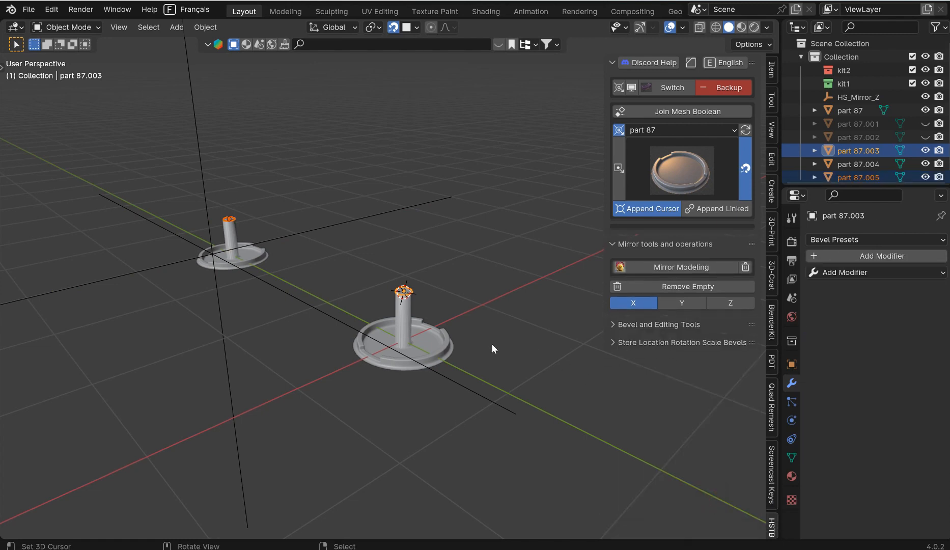
# Step: Remove the mirror empty from the scene with the Remove Empty operation
pyautogui.click(688, 287)
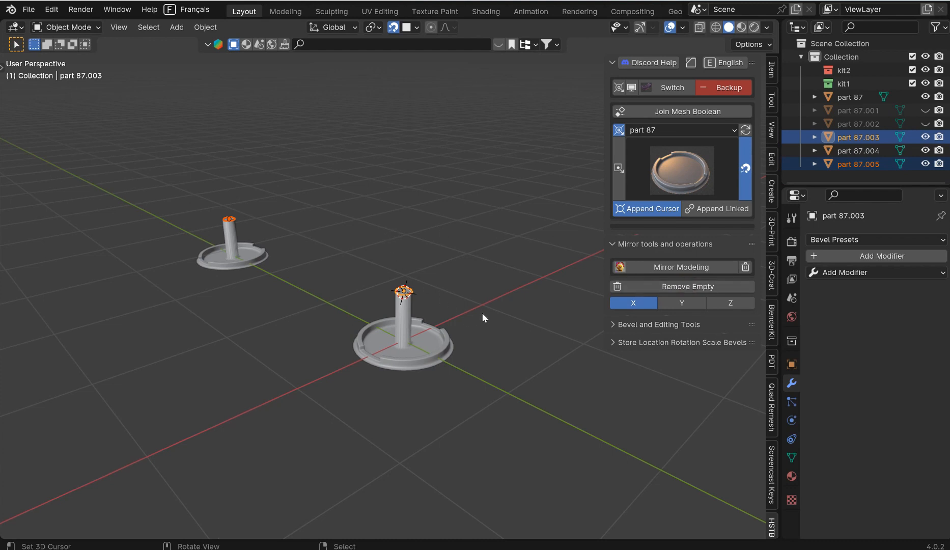
pyautogui.scroll(3, 483, 313)
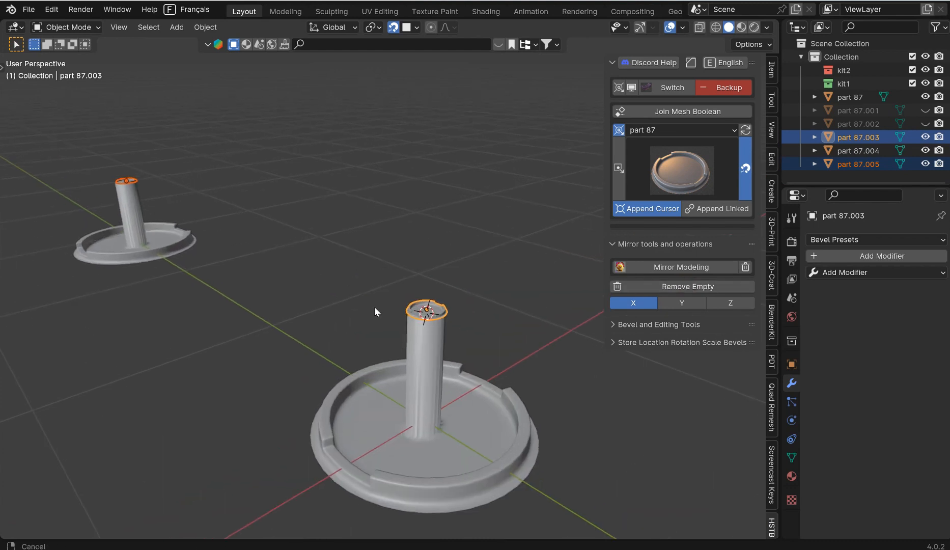
pyautogui.keyDown('shift'); pyautogui.moveTo(375, 311); pyautogui.dragTo(504, 354, button='middle'); pyautogui.keyUp('shift')
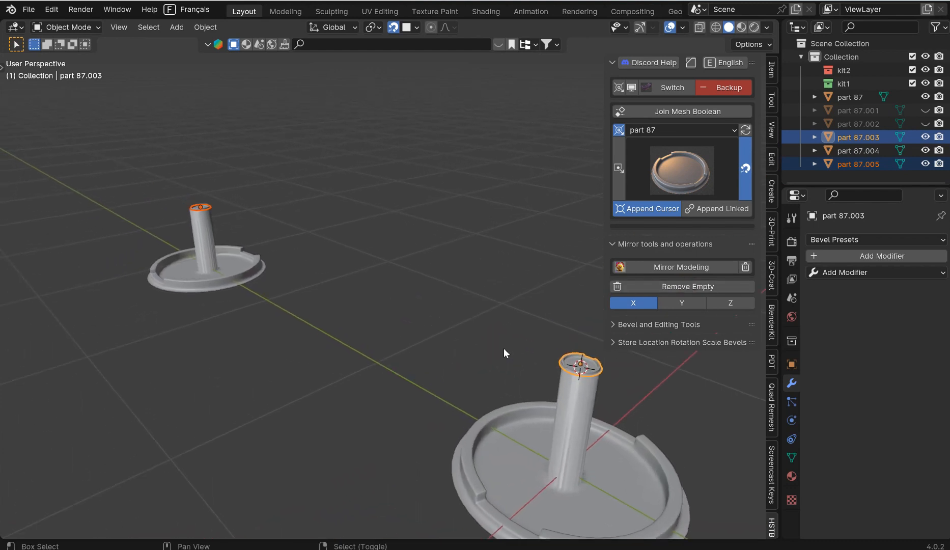
# Step: Try moving the mirrored cap, the mirrored part with the post and the original part separately, cancelling each move
pyautogui.click(197, 211)
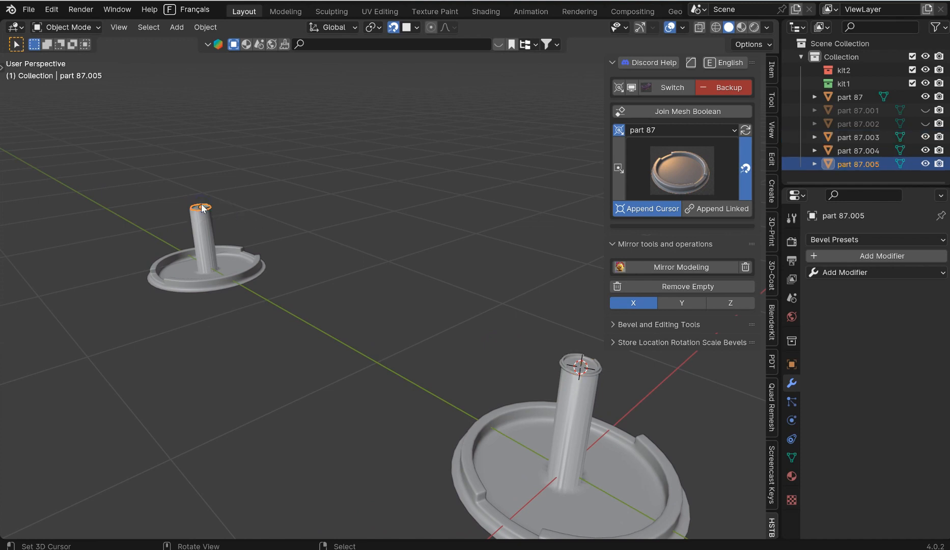
pyautogui.press('s')
pyautogui.click(215, 196)
pyautogui.press('g')
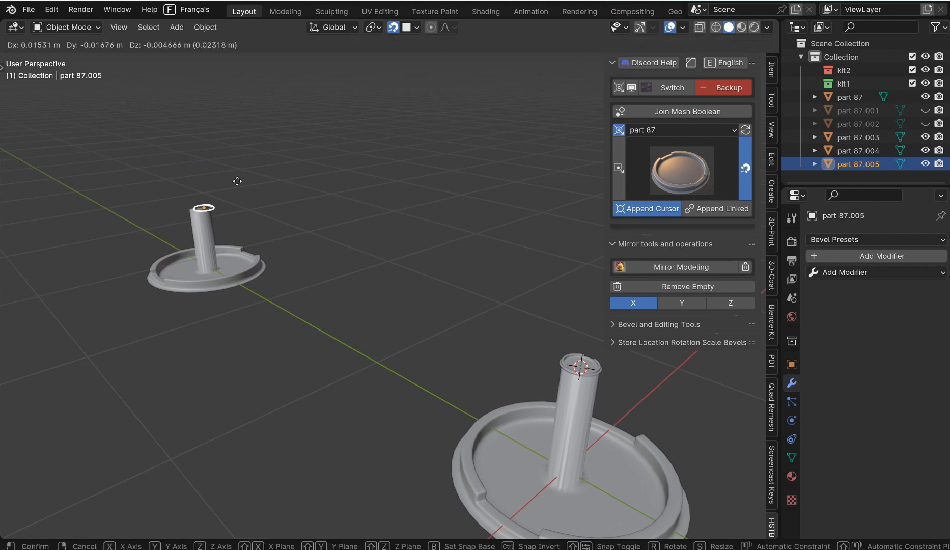
pyautogui.rightClick(220, 168)
pyautogui.rightClick(217, 259)
pyautogui.press('g')
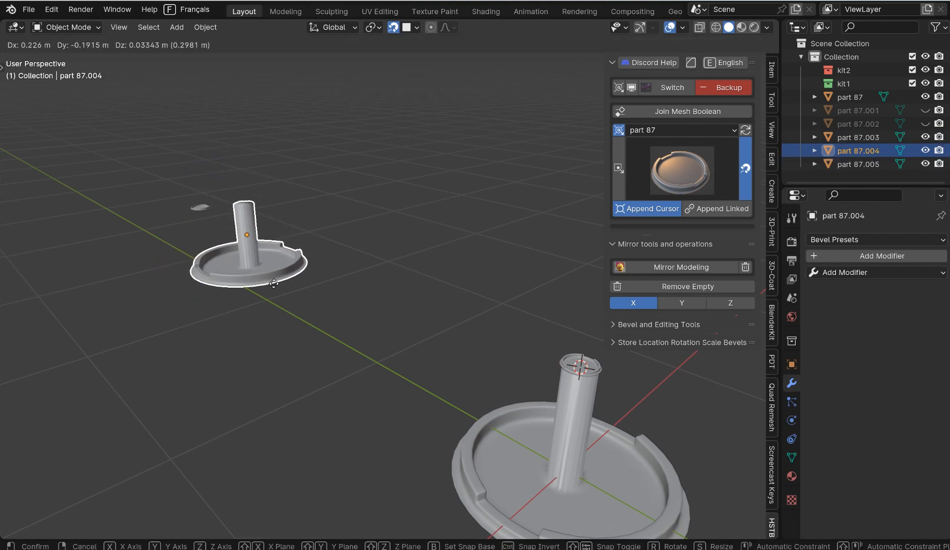
pyautogui.rightClick(260, 293)
pyautogui.rightClick(529, 451)
pyautogui.press('g')
pyautogui.rightClick(485, 464)
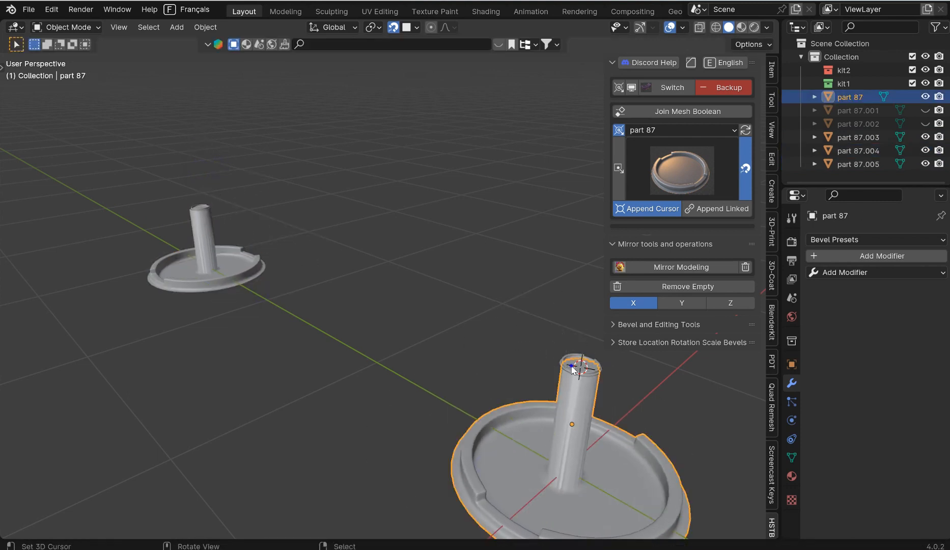
# Step: Delete all visible parts and reset the 3D cursor to the world origin
pyautogui.rightClick(570, 363)
pyautogui.press('a')
pyautogui.press('Delete')
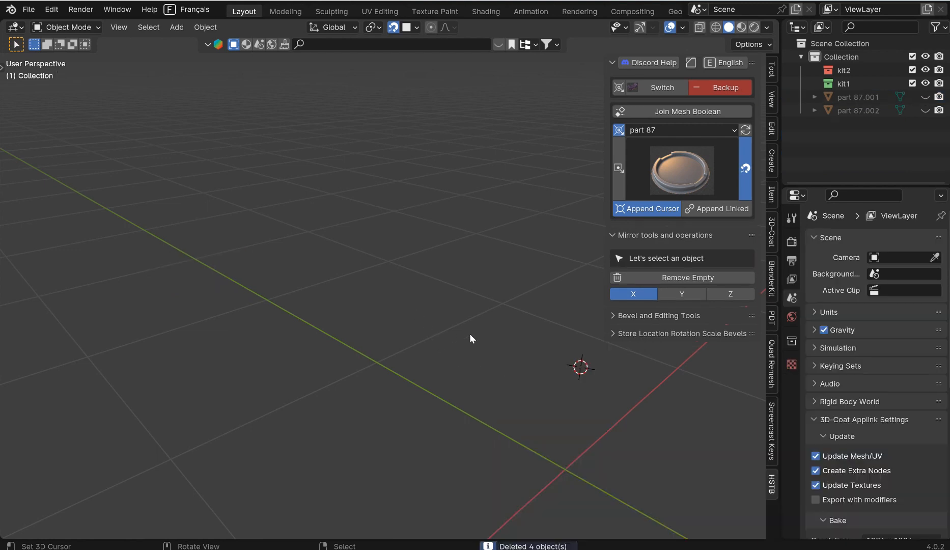
pyautogui.scroll(-4, 470, 339)
pyautogui.hotkey('shift', 'c')
pyautogui.hotkey('shift', 's')
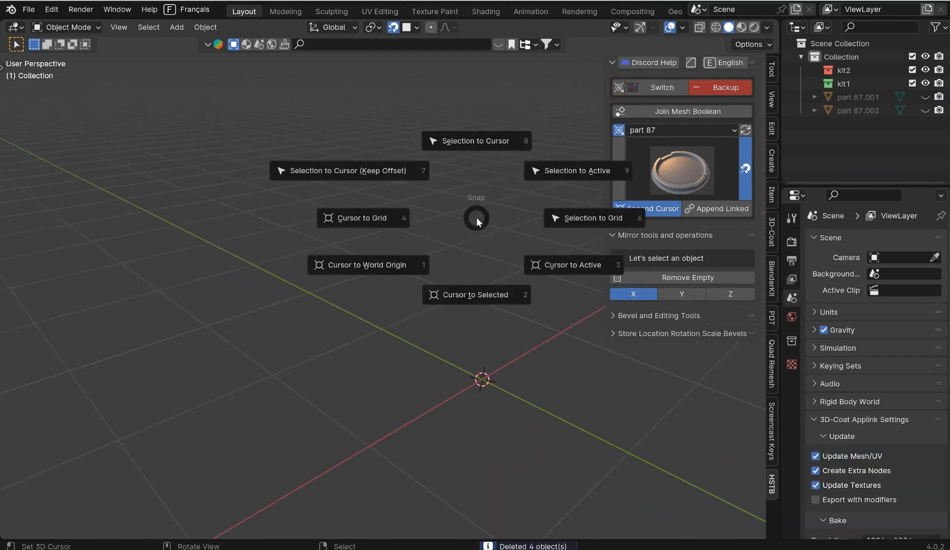
pyautogui.click(439, 215)
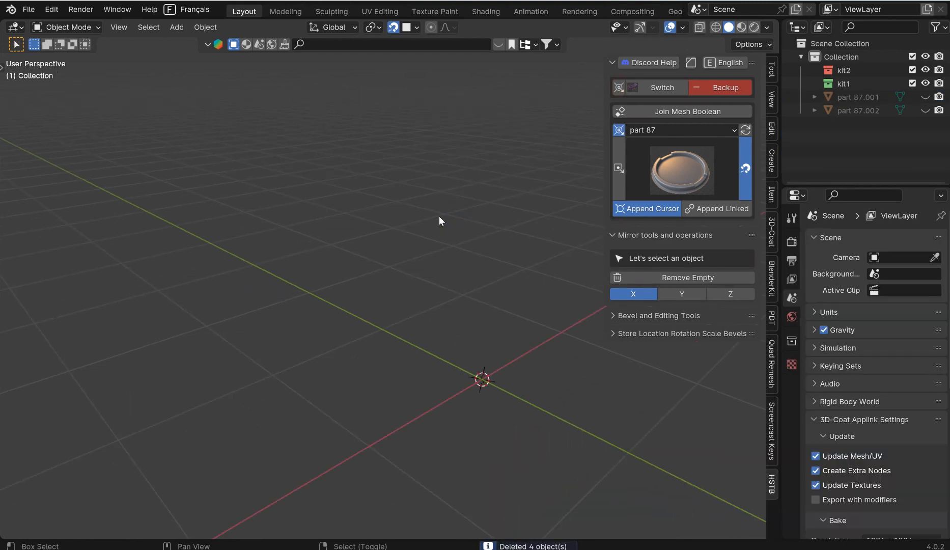
# Step: Add a Monkey mesh at the world origin
pyautogui.hotkey('shift', 'a')
pyautogui.moveTo(439, 216)
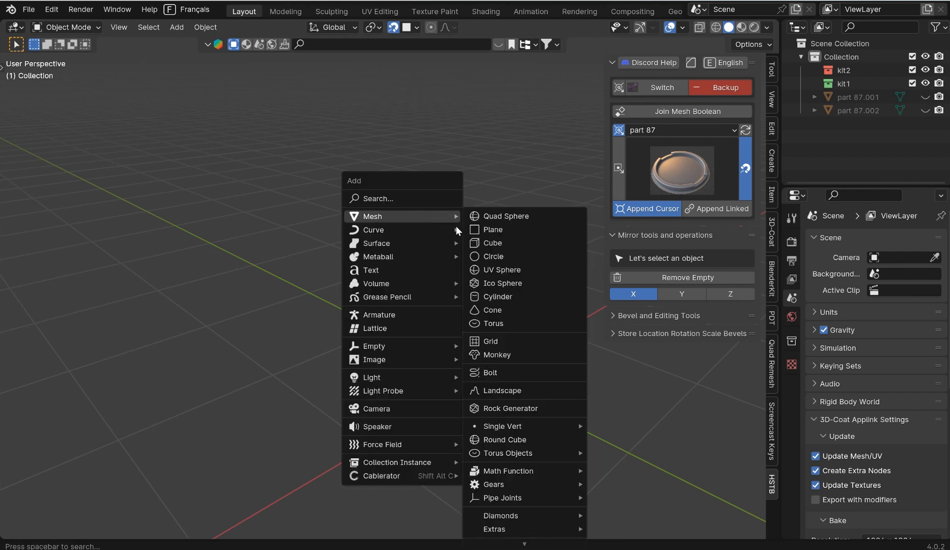
pyautogui.click(541, 355)
# Step: Mirror the monkey head with Mirror Modeling and set its mirror axis to Z
pyautogui.moveTo(537, 351); pyautogui.dragTo(388, 369, button='middle')
pyautogui.scroll(-2, 554, 357)
pyautogui.scroll(-4, 562, 147)
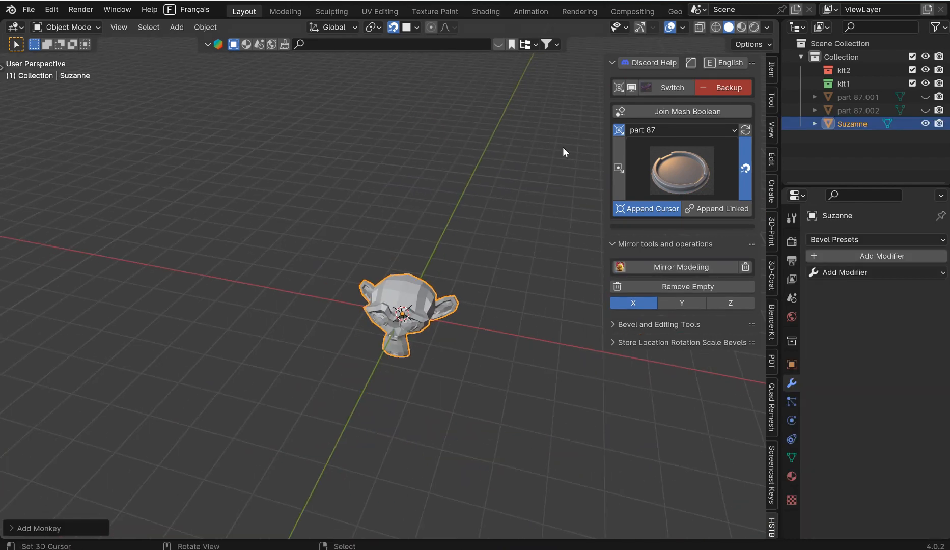
pyautogui.click(705, 265)
pyautogui.press('g')
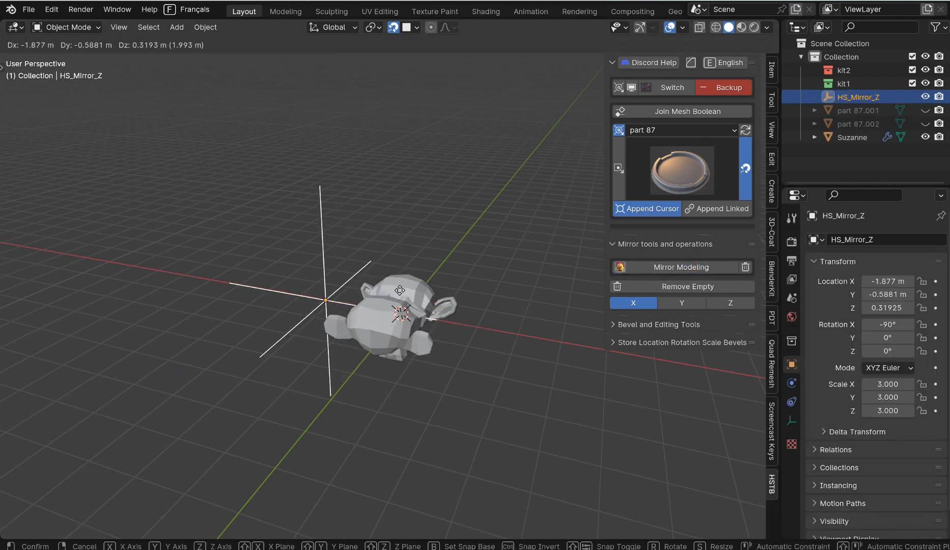
pyautogui.rightClick(487, 289)
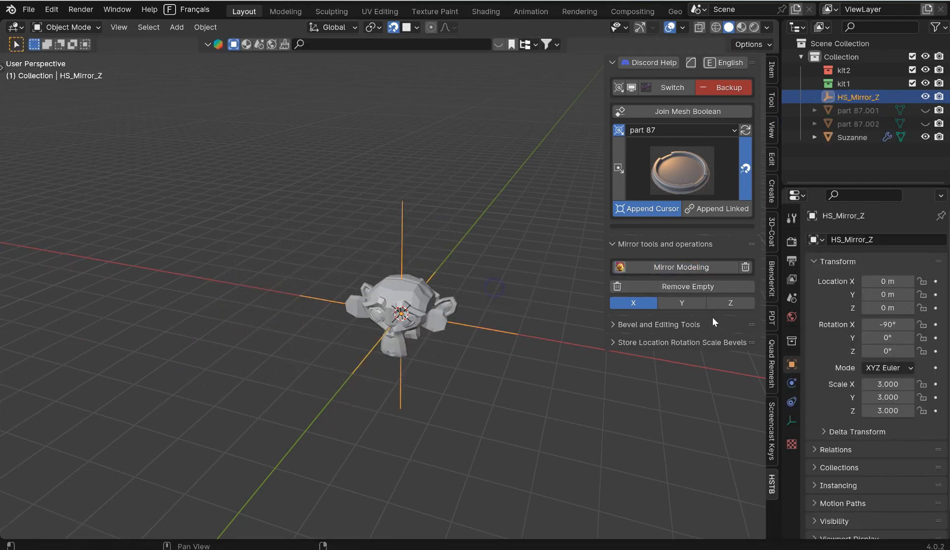
pyautogui.click(673, 333)
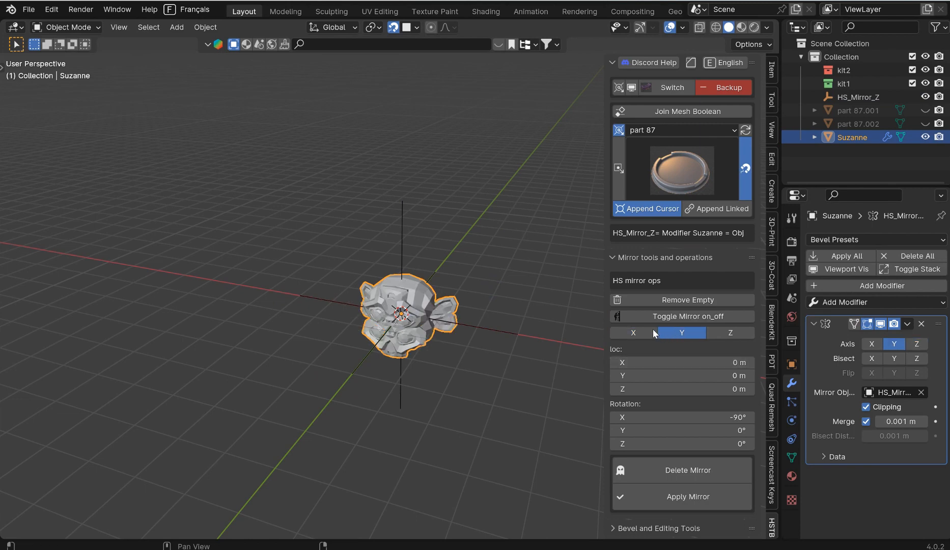
pyautogui.click(730, 332)
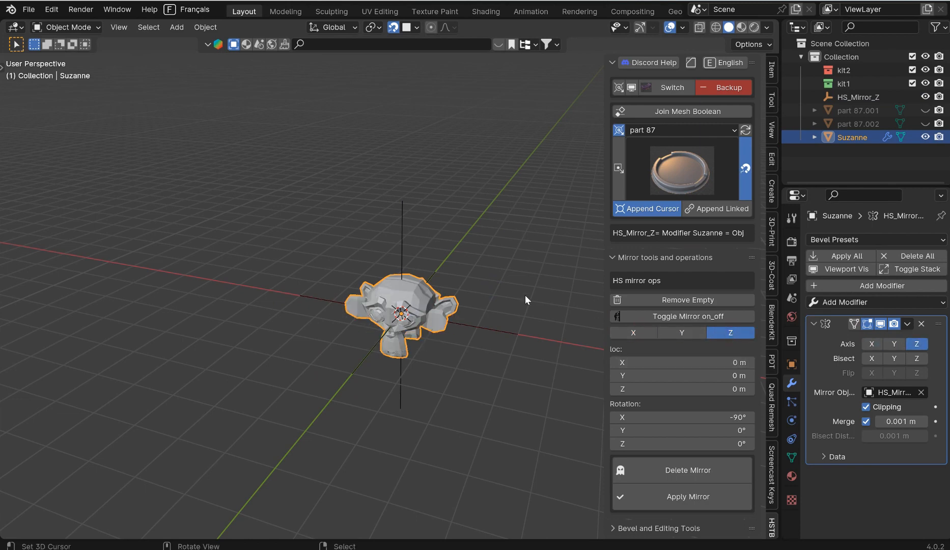
# Step: Move the mirror empty about 3.9 m along negative Y to separate the mirrored head from the original
pyautogui.moveTo(525, 295); pyautogui.dragTo(489, 287, button='middle')
pyautogui.rightClick(383, 242)
pyautogui.press('g')
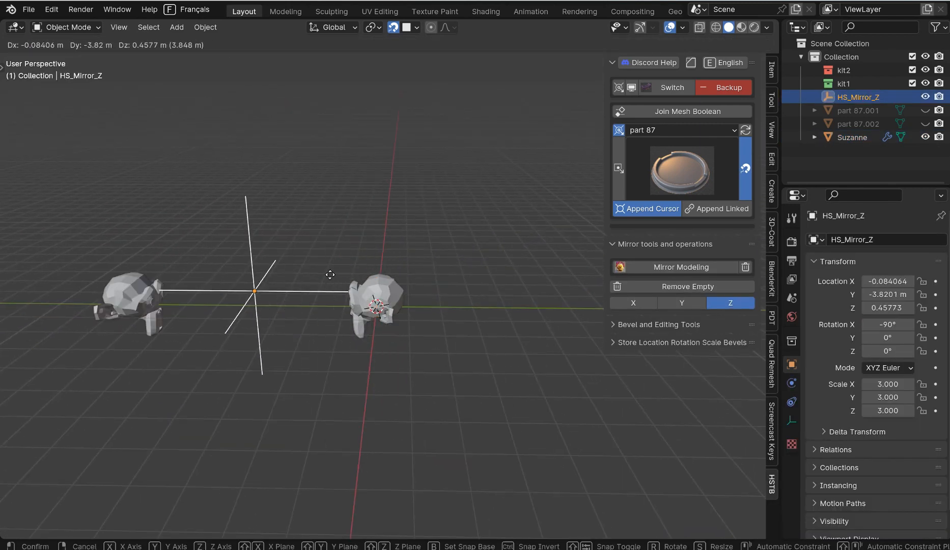
pyautogui.click(369, 278)
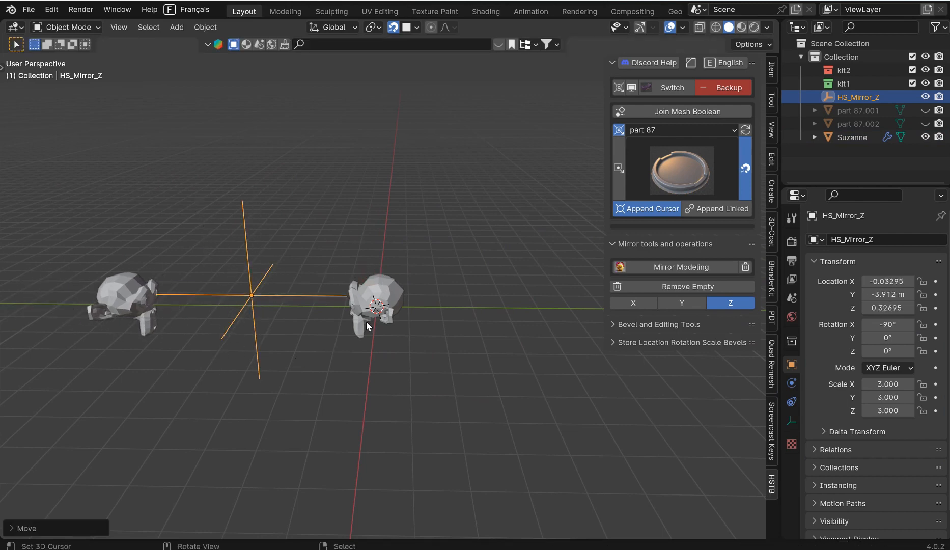
# Step: Rotate the original monkey head 90° about the Z axis and apply its mirror
pyautogui.rightClick(374, 297)
pyautogui.write('rz')
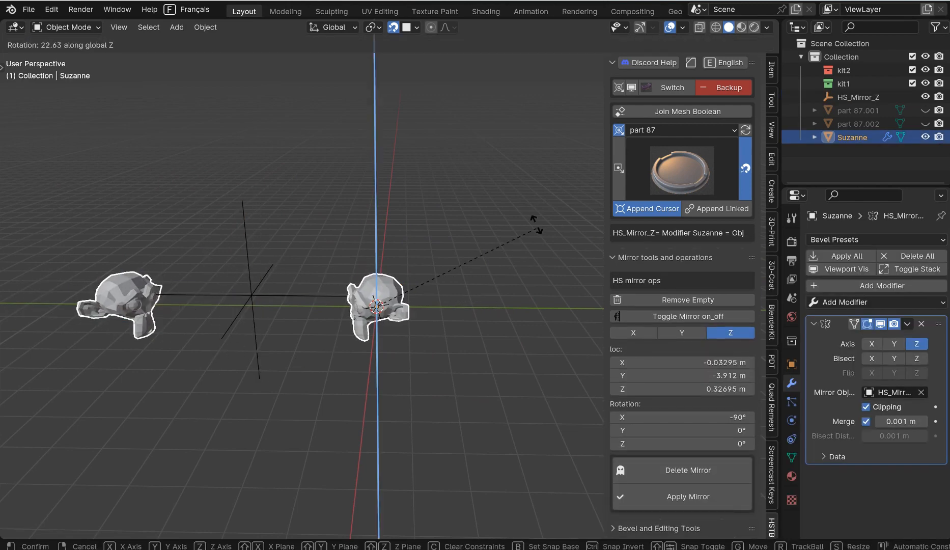
pyautogui.write('90')
pyautogui.press('Return')
pyautogui.moveTo(537, 216); pyautogui.dragTo(430, 289, button='middle')
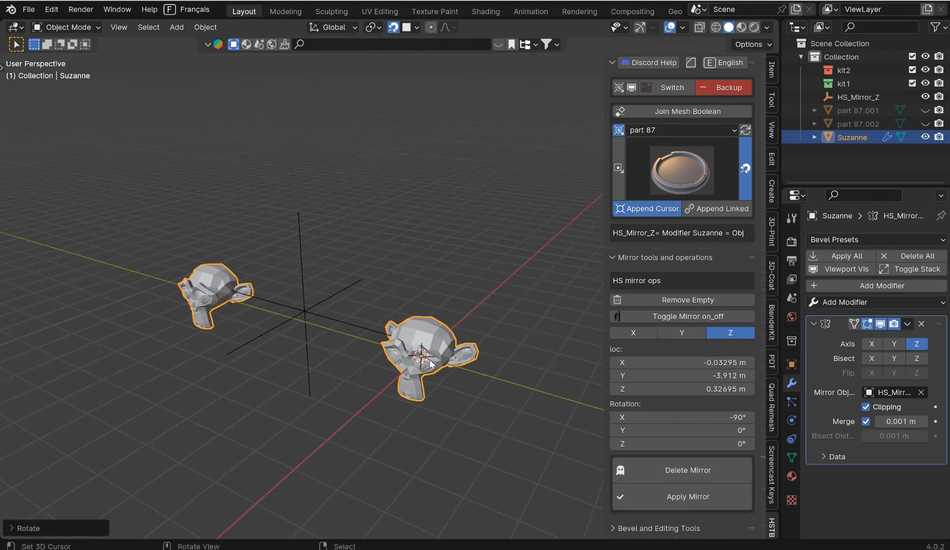
pyautogui.click(687, 496)
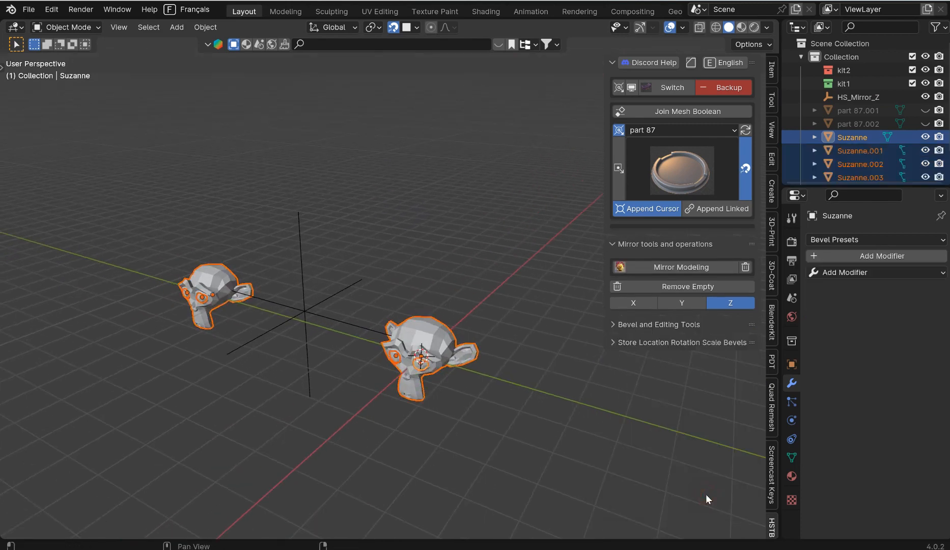
# Step: Try moving the original and the mirrored monkey head independently, cancelling each move
pyautogui.click(423, 349)
pyautogui.press('g')
pyautogui.rightClick(477, 276)
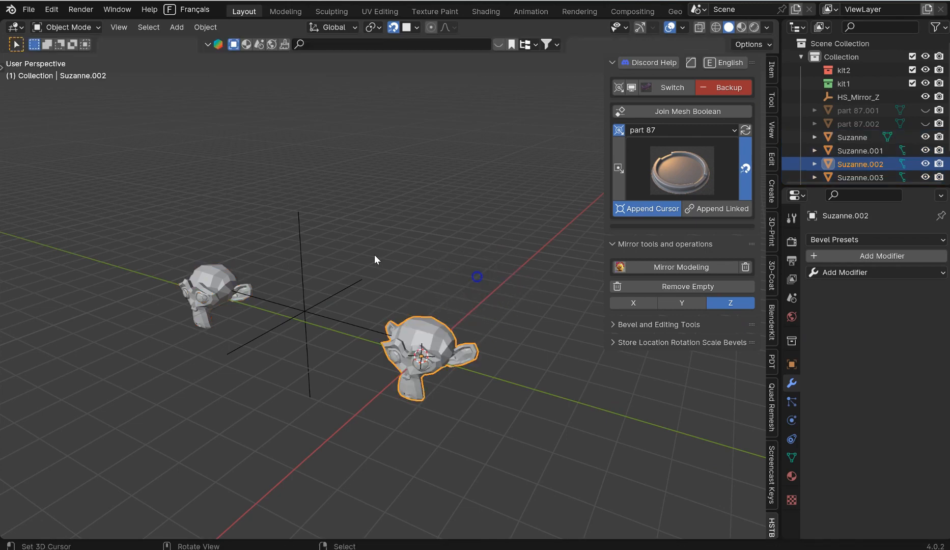
pyautogui.rightClick(228, 270)
pyautogui.press('g')
pyautogui.rightClick(278, 211)
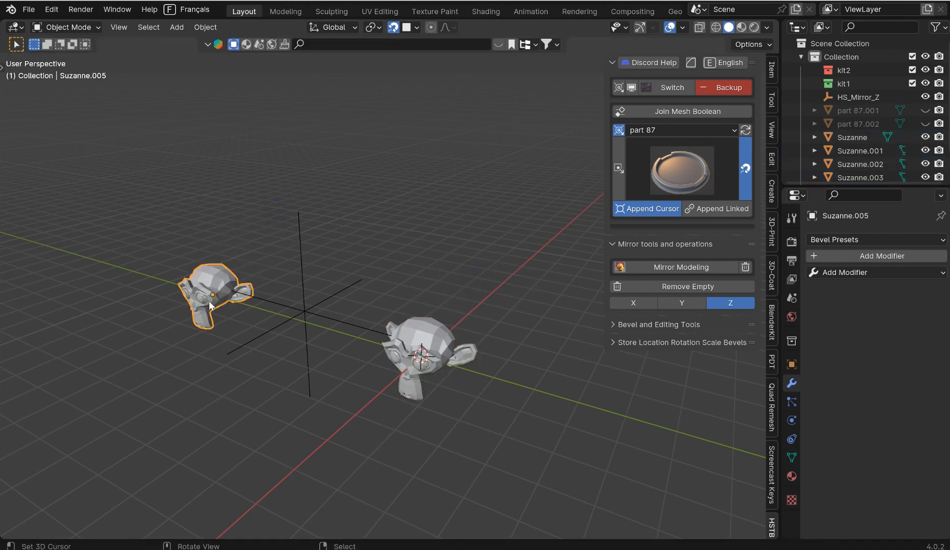
# Step: Select the eyes of the mirrored and original monkey heads to examine them as separate pieces
pyautogui.rightClick(178, 291)
pyautogui.rightClick(183, 294)
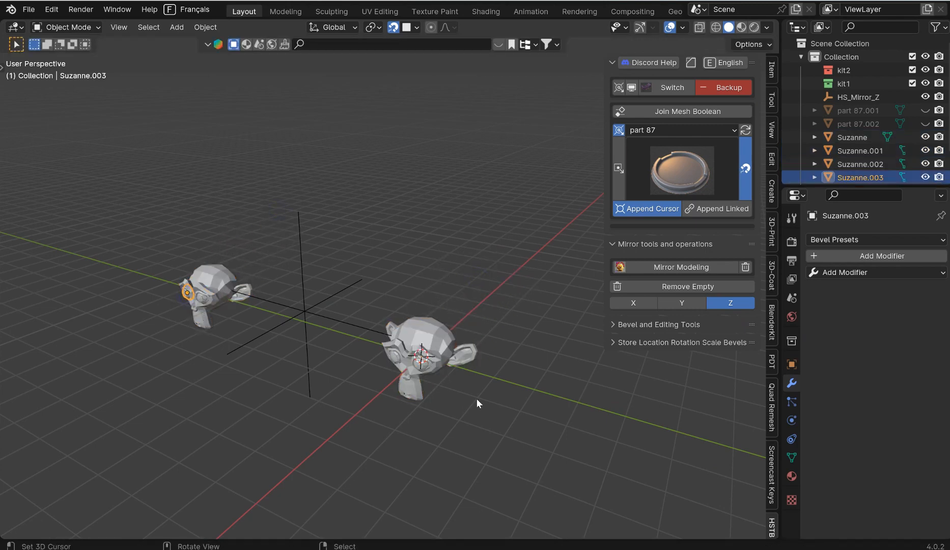
pyautogui.scroll(4, 476, 398)
pyautogui.rightClick(448, 298)
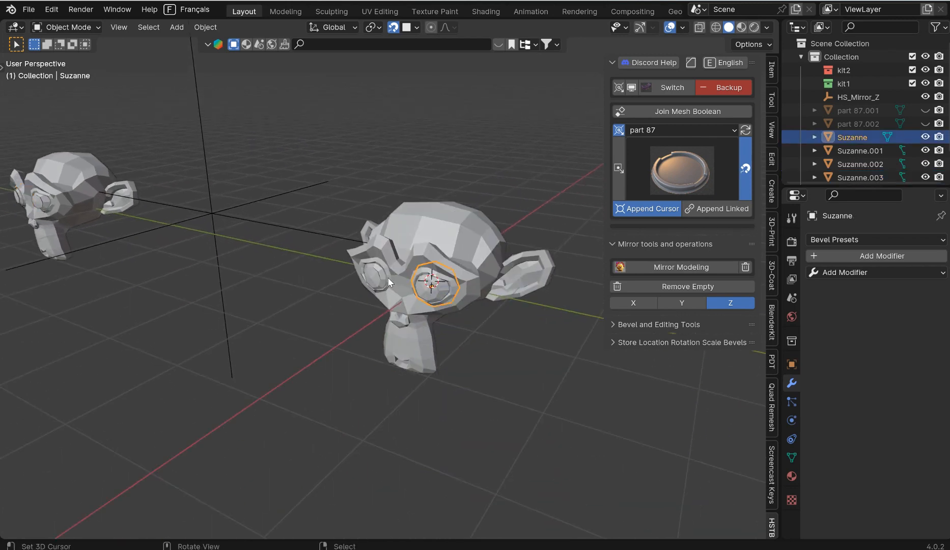
pyautogui.rightClick(387, 277)
# Step: Delete both monkey heads with their eyes and the mirror empty
pyautogui.scroll(-4, 463, 251)
pyautogui.keyDown('shift'); pyautogui.moveTo(462, 270); pyautogui.dragTo(477, 291, button='middle'); pyautogui.keyUp('shift')
pyautogui.press('a')
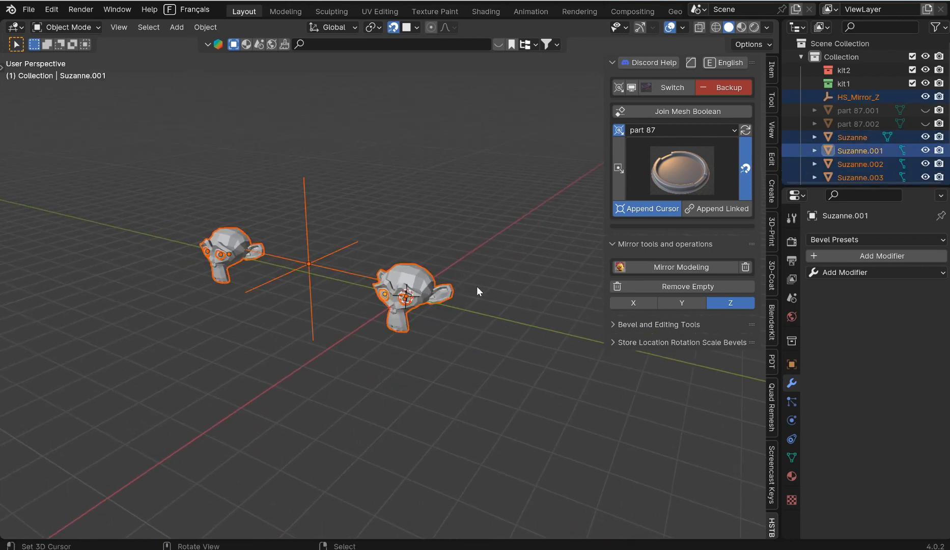
pyautogui.press('Delete')
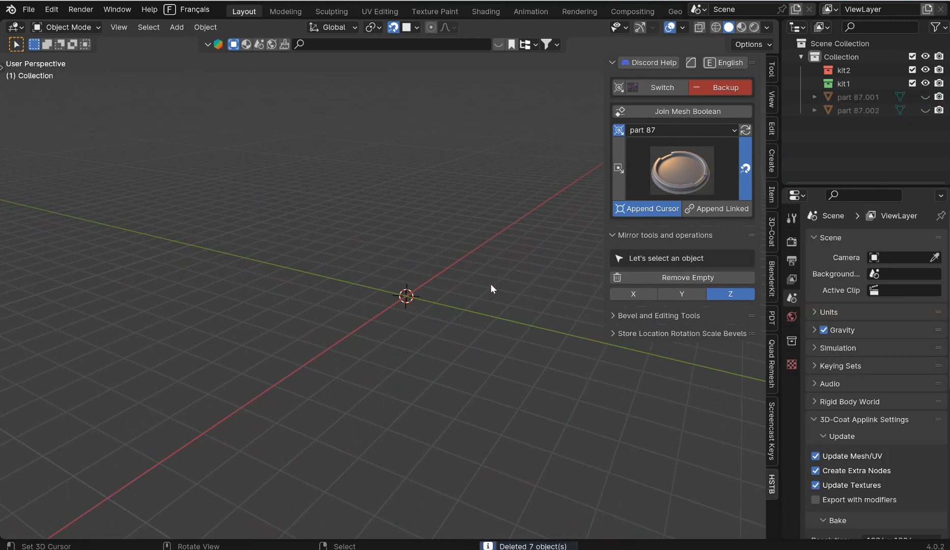
# Step: Expand the Store Location Rotation Scale Bevels tools and add a cube at the world origin
pyautogui.click(622, 334)
pyautogui.scroll(-1, 506, 303)
pyautogui.hotkey('shift', 'a')
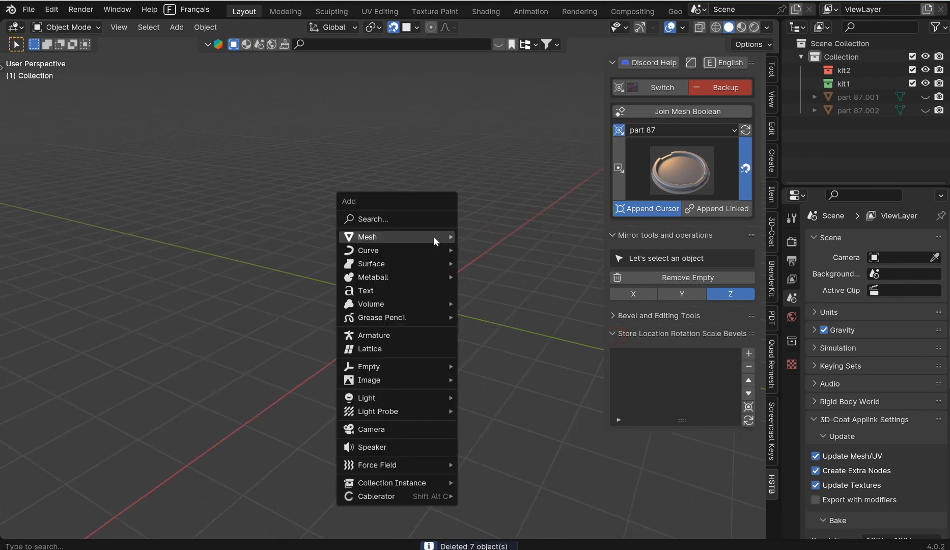
pyautogui.moveTo(433, 236)
pyautogui.click(495, 262)
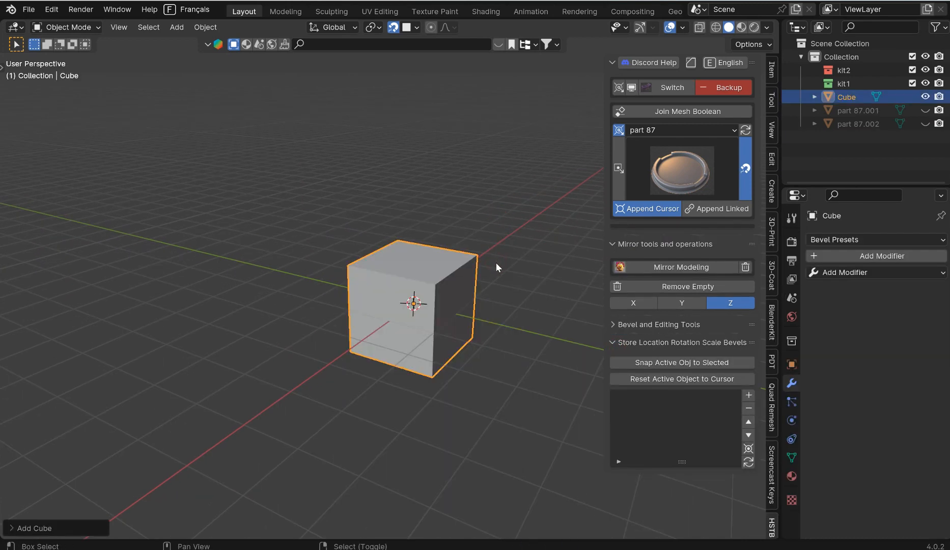
# Step: Duplicate the cube twice, placing the copies apart from each other behind the original, and turn off snapping
pyautogui.moveTo(496, 262); pyautogui.dragTo(515, 325, button='middle')
pyautogui.hotkey('shift', 'd')
pyautogui.click(265, 227)
pyautogui.hotkey('shift', 'd')
pyautogui.click(483, 181)
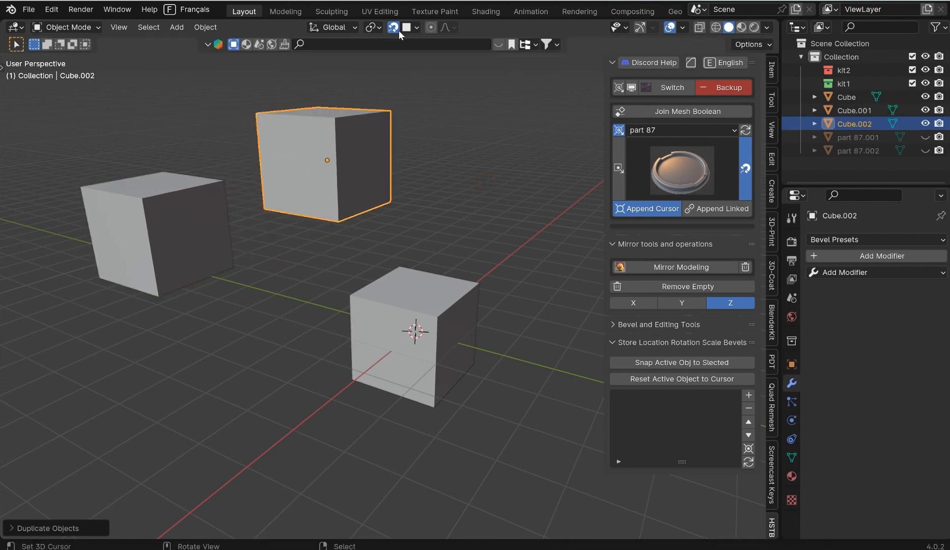
pyautogui.click(397, 29)
# Step: Add bevels to all three cubes with the Global Bevel Controls, using 6 segments and an amount of 0.143 m
pyautogui.click(615, 324)
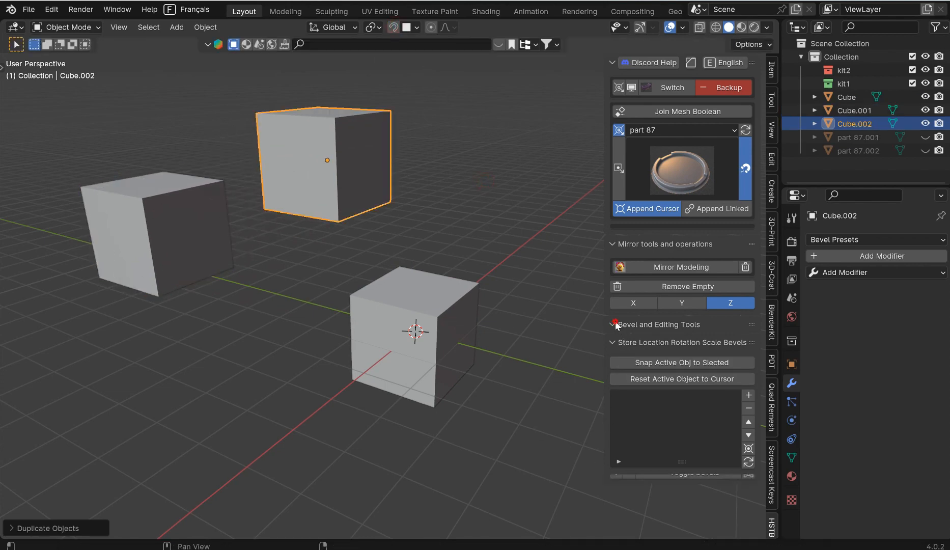
pyautogui.click(617, 473)
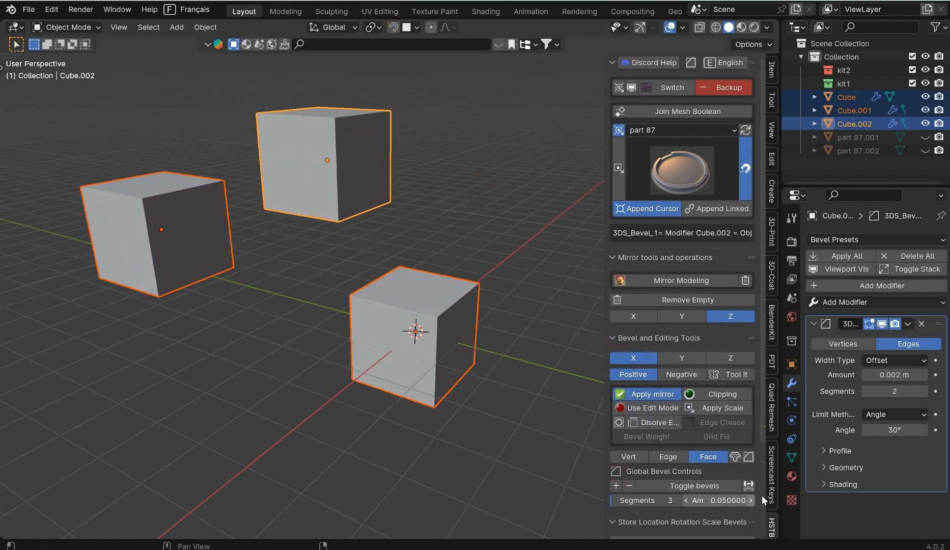
pyautogui.click(675, 500)
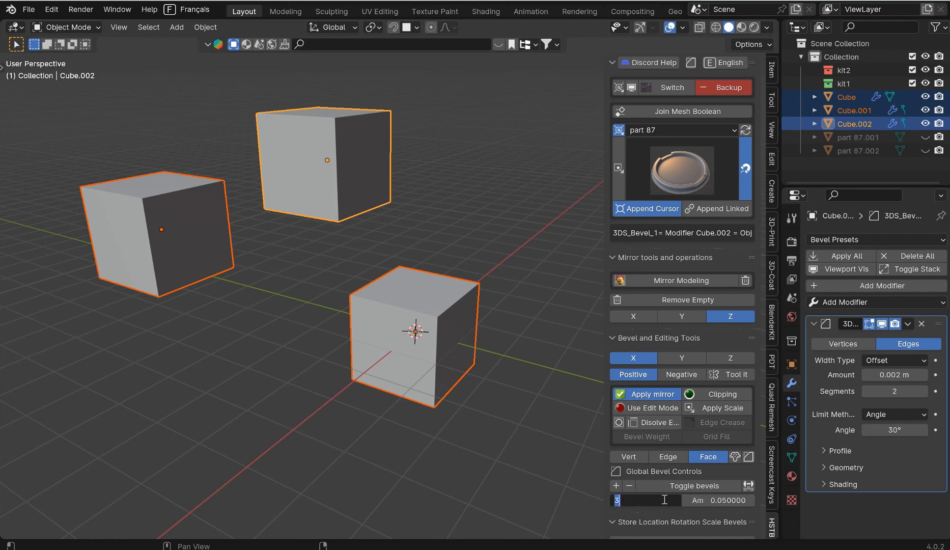
pyautogui.write('6')
pyautogui.press('Return')
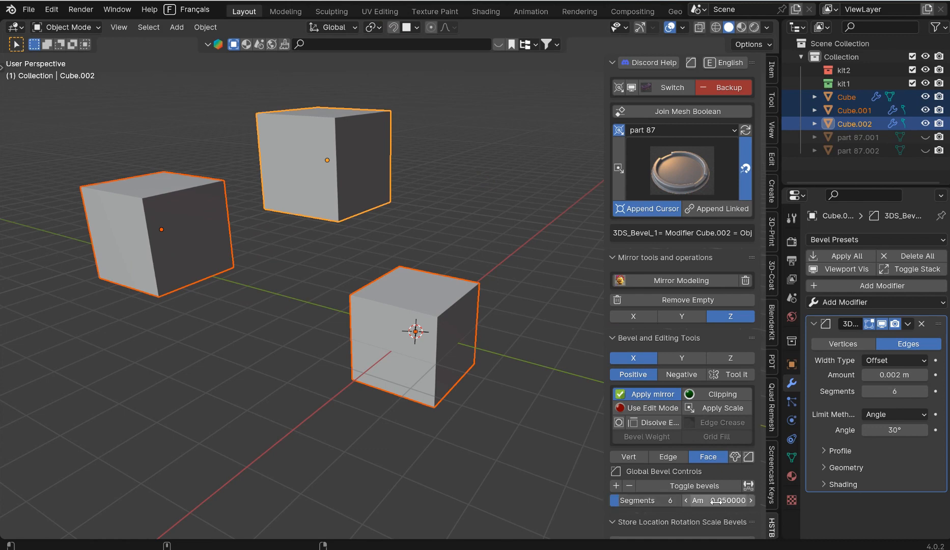
pyautogui.moveTo(724, 501); pyautogui.dragTo(762, 501)
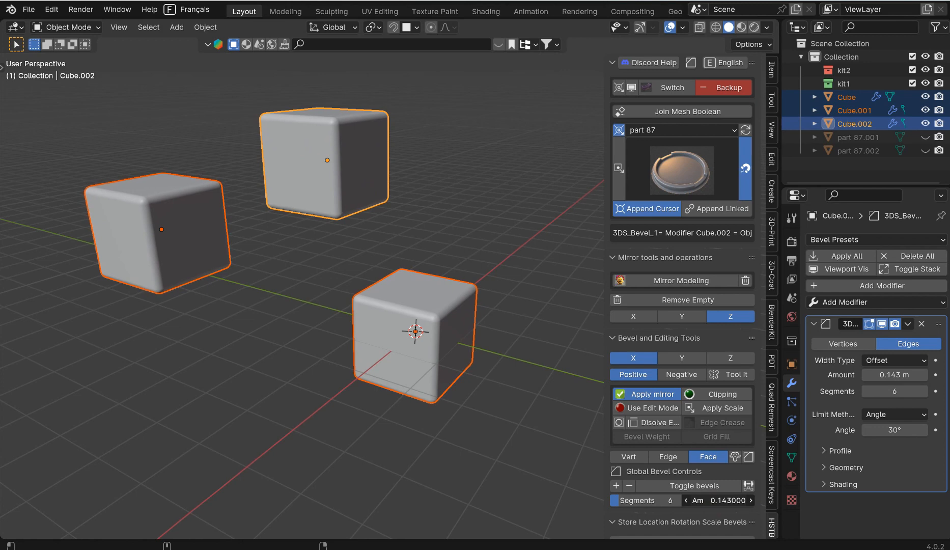
# Step: Store the current location, rotation, scale and bevels of the three selected cubes as a first saved state
pyautogui.scroll(-1, 534, 328)
pyautogui.scroll(-2, 533, 331)
pyautogui.scroll(-5, 661, 428)
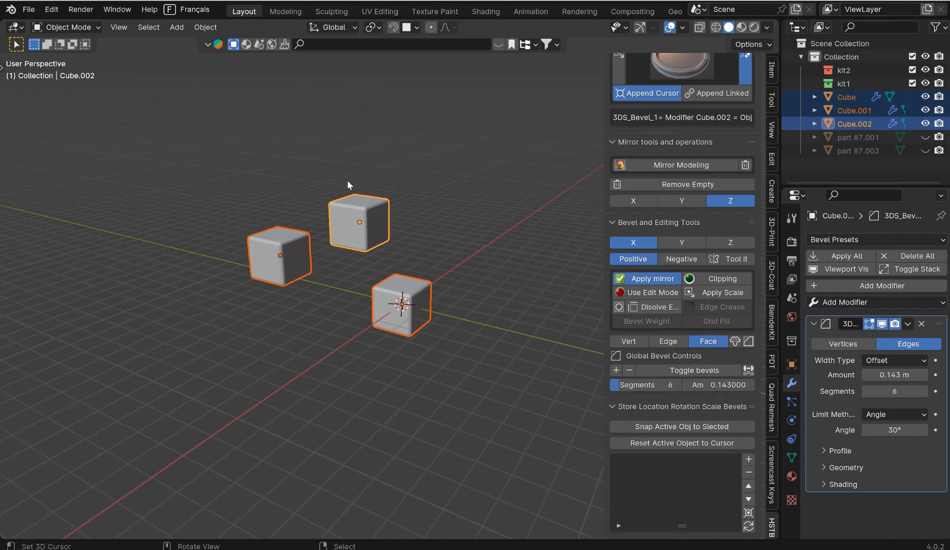
pyautogui.click(749, 459)
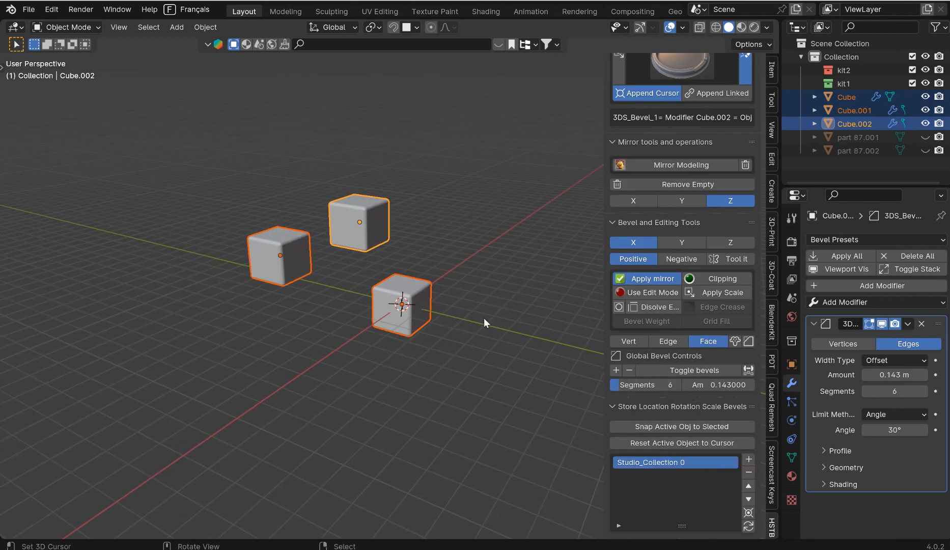
# Step: Set the global bevel amount of the three cubes to 0.338 m and store the result as a second saved state
pyautogui.scroll(3, 489, 321)
pyautogui.moveTo(733, 387); pyautogui.dragTo(769, 387)
pyautogui.click(748, 459)
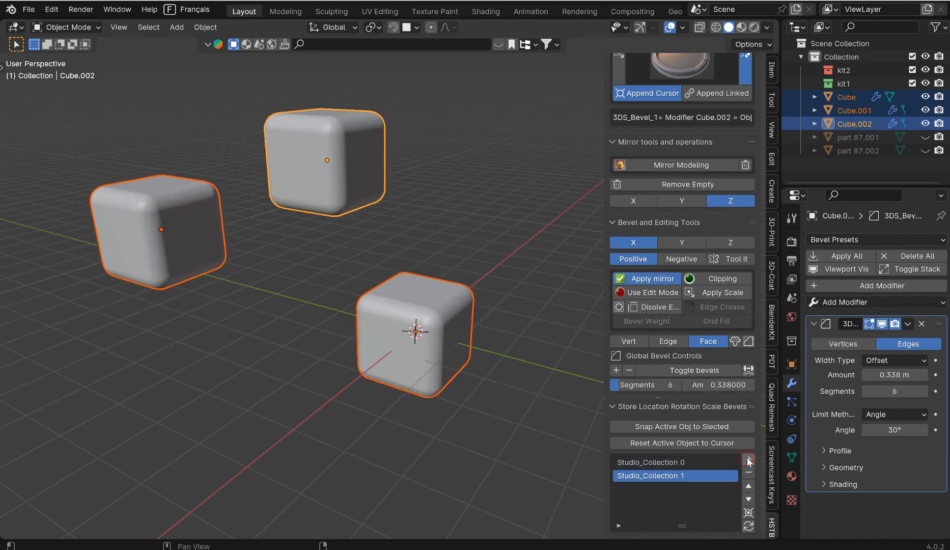
# Step: Switch between the two stored states to compare the cubes' bevels, finishing on the first state
pyautogui.click(666, 462)
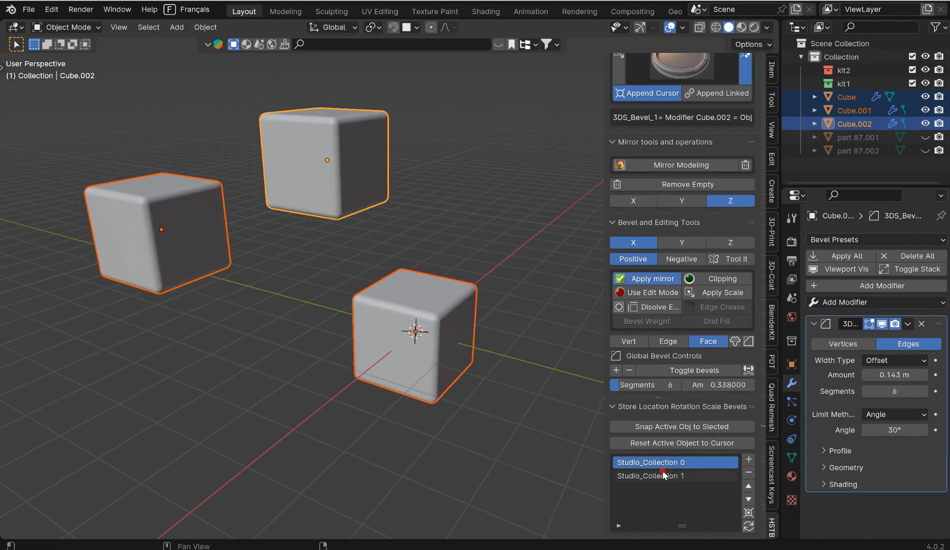
pyautogui.click(662, 475)
pyautogui.click(662, 462)
# Step: Change the global bevels to 2 segments and 0.164 m in wireframe view, and store this as a third saved state
pyautogui.moveTo(654, 385); pyautogui.dragTo(638, 385)
pyautogui.moveTo(722, 386); pyautogui.dragTo(712, 386)
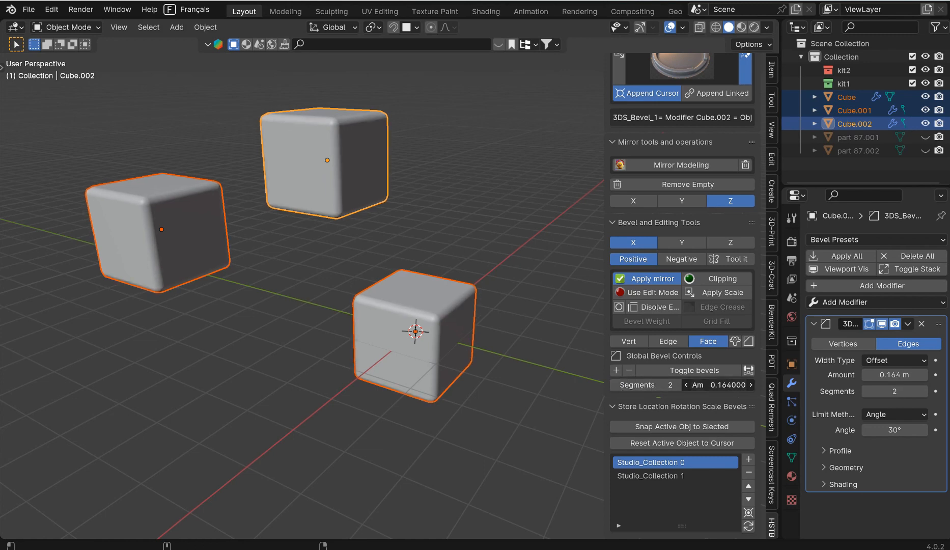
pyautogui.hotkey('shift', 'z')
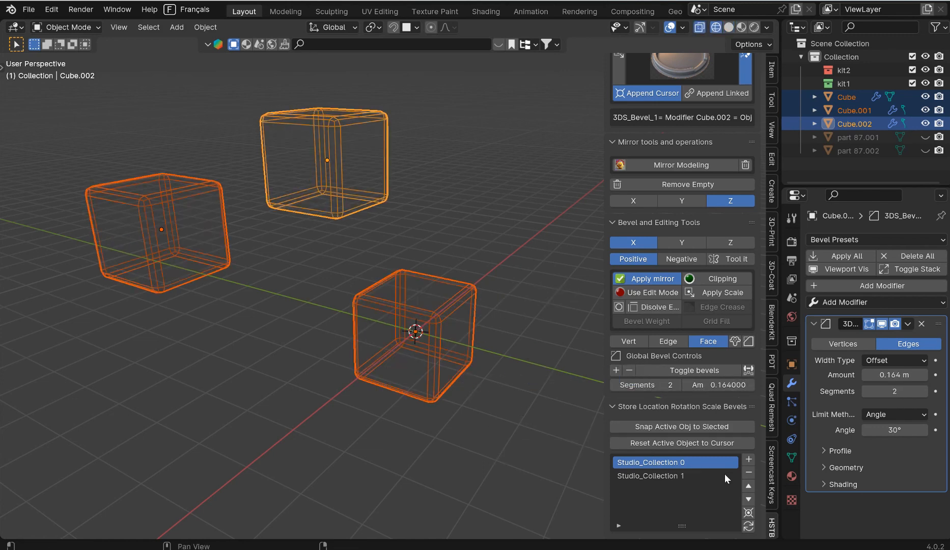
pyautogui.click(749, 459)
# Step: Recall the three stored states in turn to compare their bevels in wireframe, finishing on the third state
pyautogui.click(683, 463)
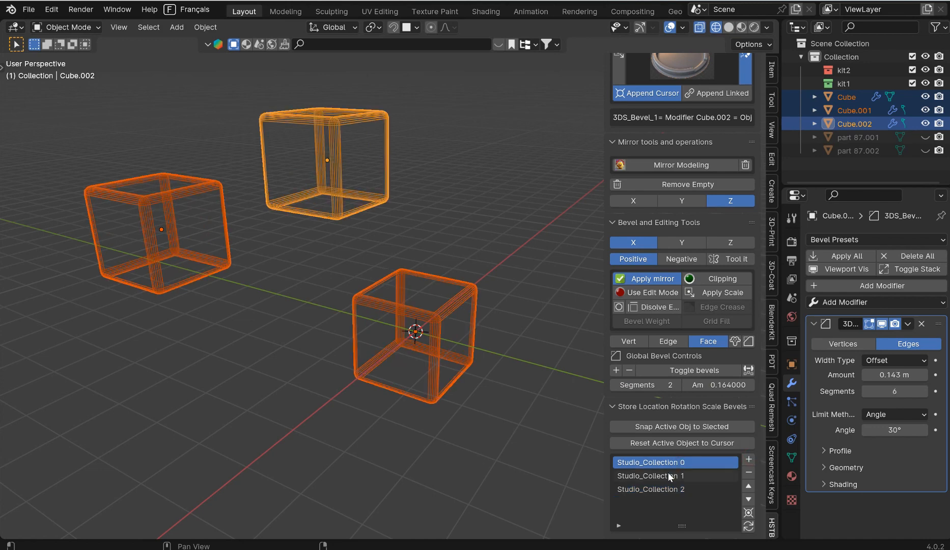
pyautogui.click(668, 475)
pyautogui.click(666, 487)
pyautogui.click(664, 464)
pyautogui.click(664, 475)
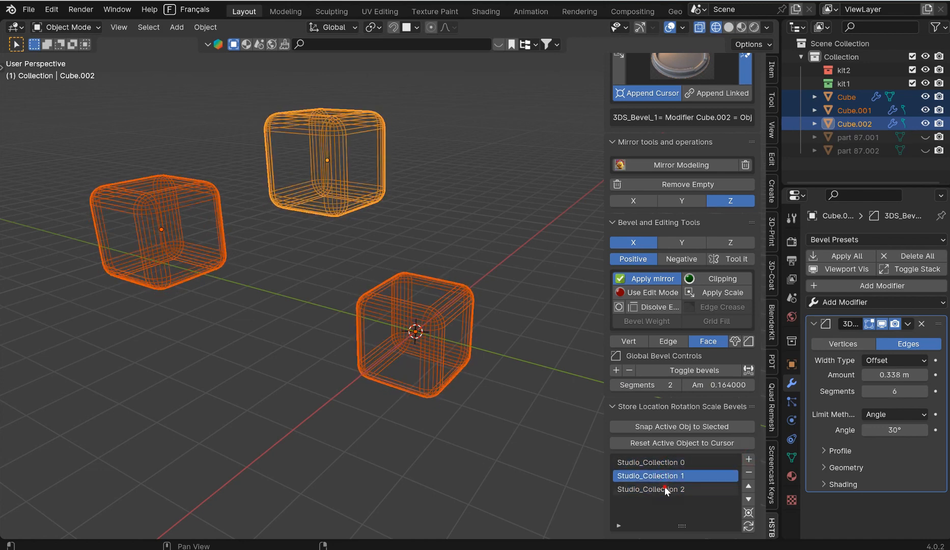
pyautogui.click(665, 487)
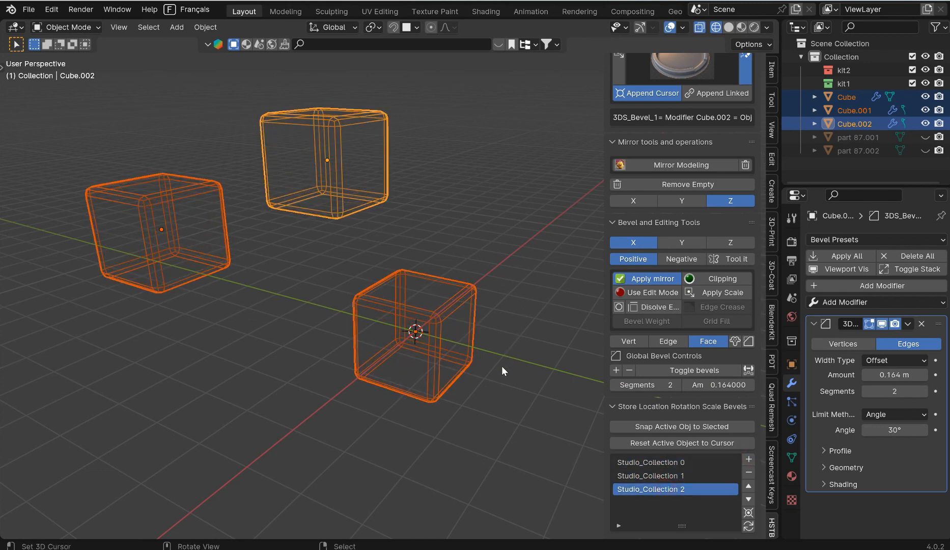
# Step: Return the viewport to solid shading, look at the cubes in Edit Mode and go back to Object Mode
pyautogui.press('Tab')
pyautogui.press('z')
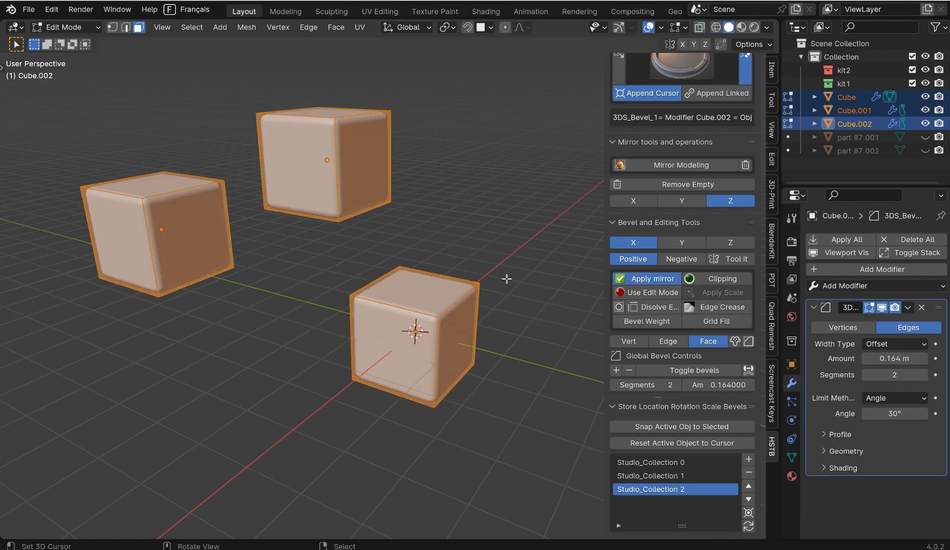
pyautogui.press('Tab')
pyautogui.scroll(-1, 486, 263)
pyautogui.keyDown('shift'); pyautogui.moveTo(486, 263); pyautogui.dragTo(516, 270, button='middle'); pyautogui.keyUp('shift')
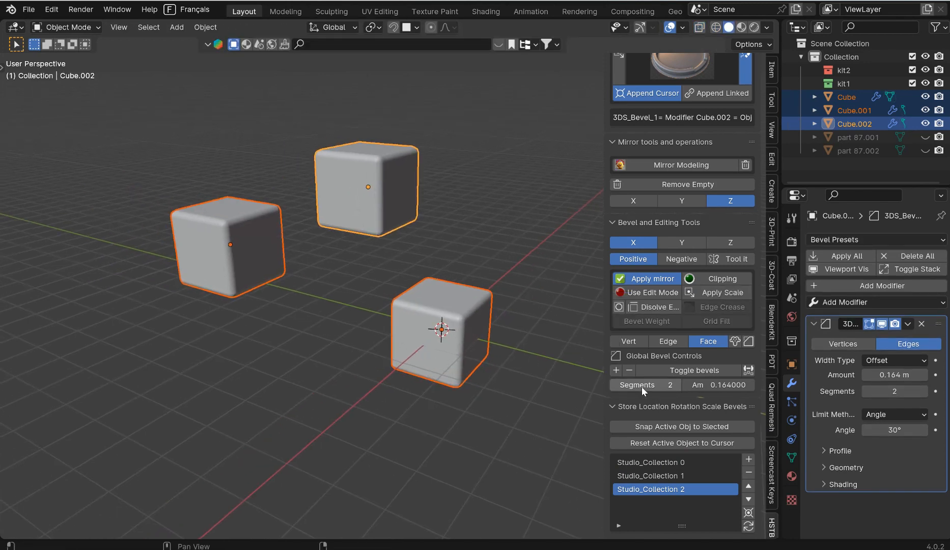
# Step: Try Toggle bevels on and off, leave it on, and remove the global bevels from all three cubes
pyautogui.click(688, 371)
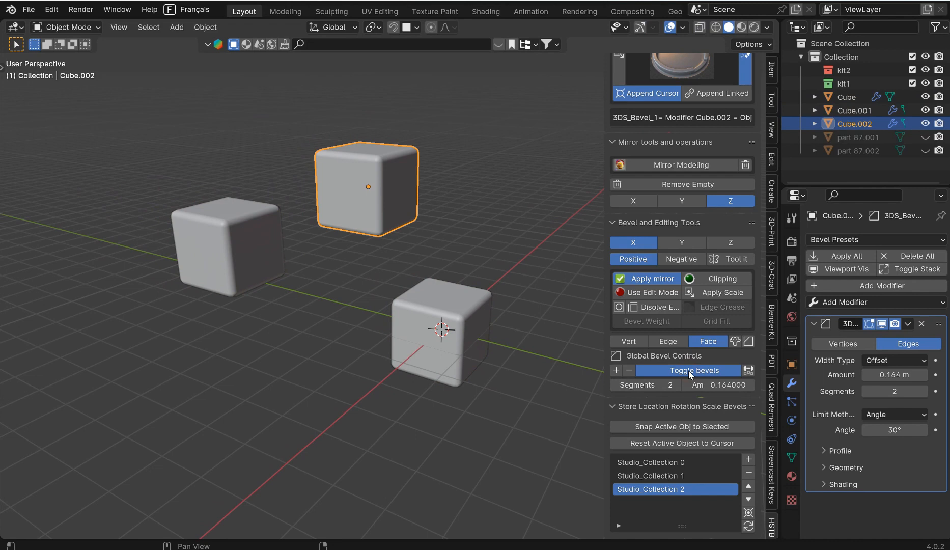
pyautogui.click(688, 370)
pyautogui.click(688, 370)
pyautogui.click(688, 370)
pyautogui.click(704, 373)
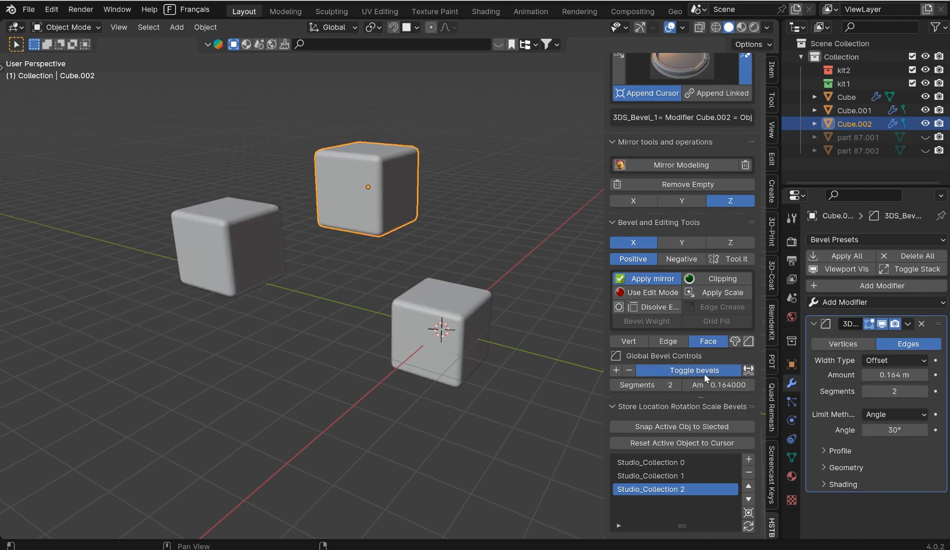
pyautogui.click(629, 370)
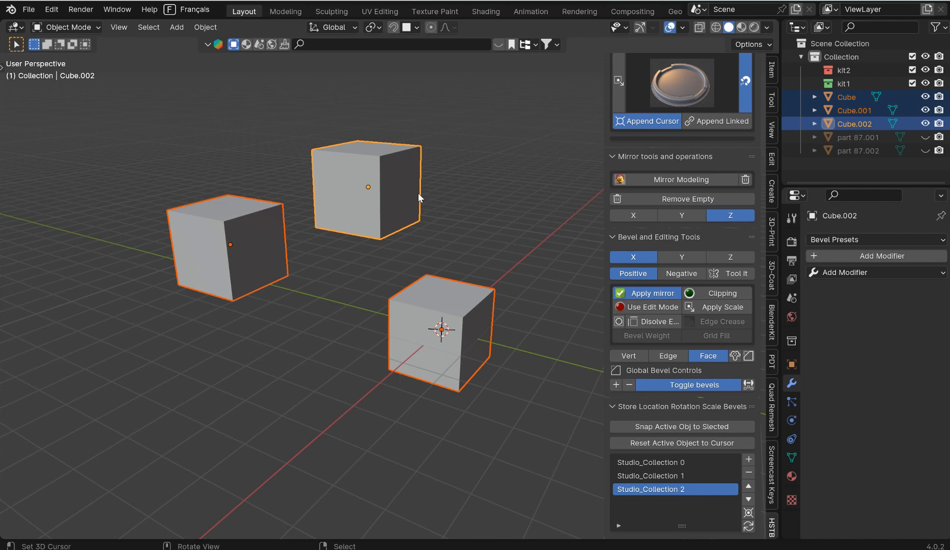
pyautogui.moveTo(447, 266); pyautogui.dragTo(492, 275, button='middle')
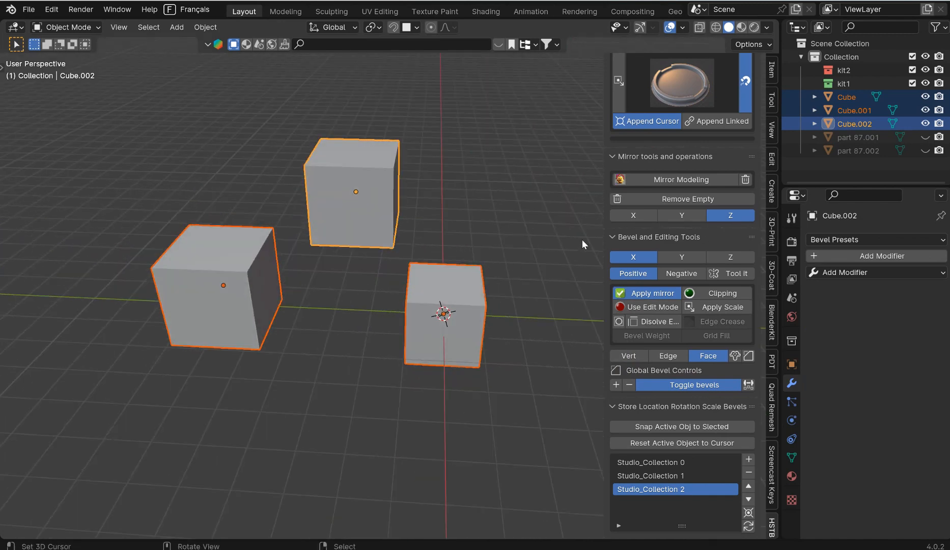
# Step: Open the HSTB Context Menu in the viewport to view its shading and mirror options
pyautogui.scroll(4, 653, 180)
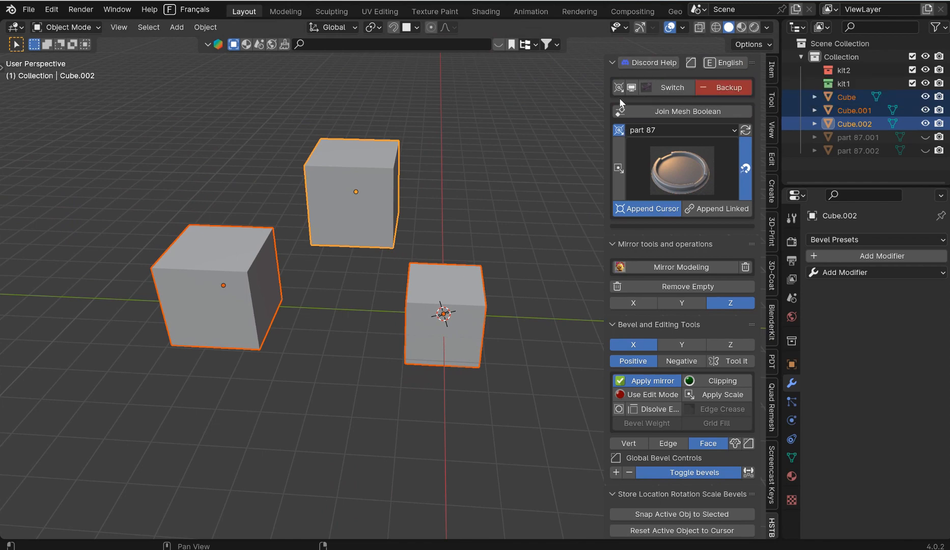
pyautogui.doubleClick(632, 88)
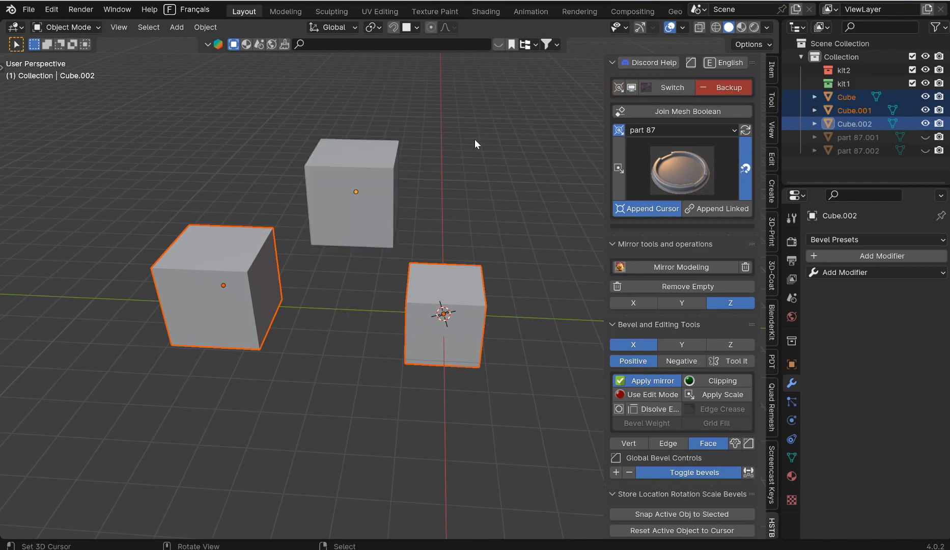
pyautogui.press('w')
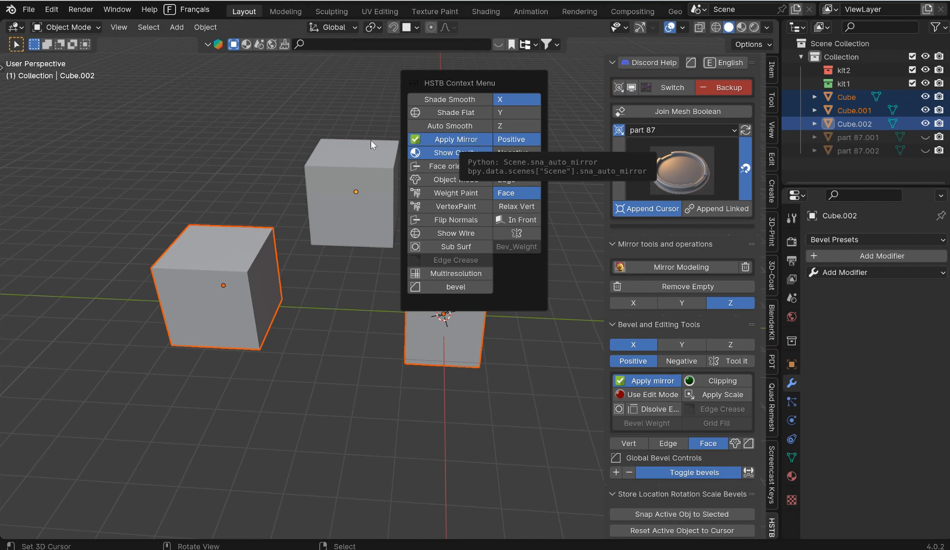
# Step: Open the Blender preferences and show the HSTB Pro add-on's details and settings
pyautogui.click(51, 9)
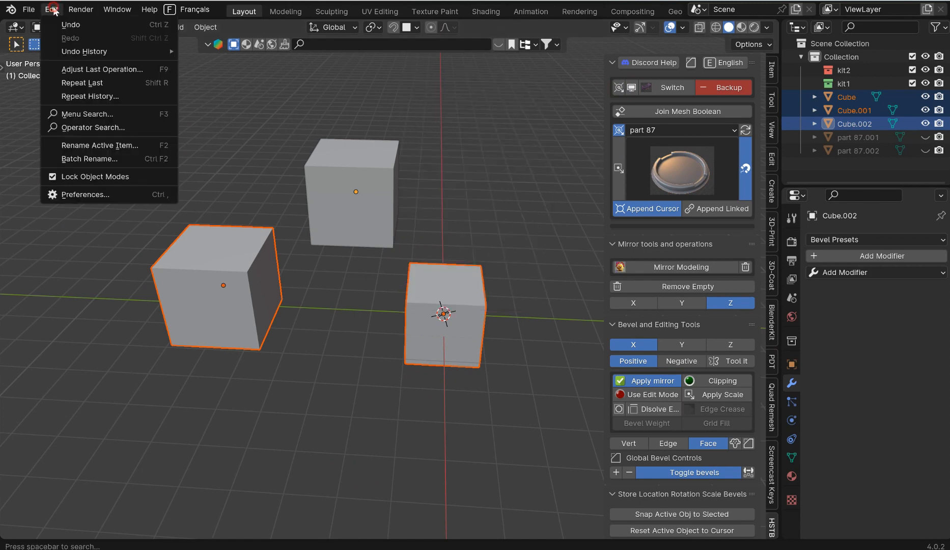
pyautogui.click(125, 195)
pyautogui.click(122, 71)
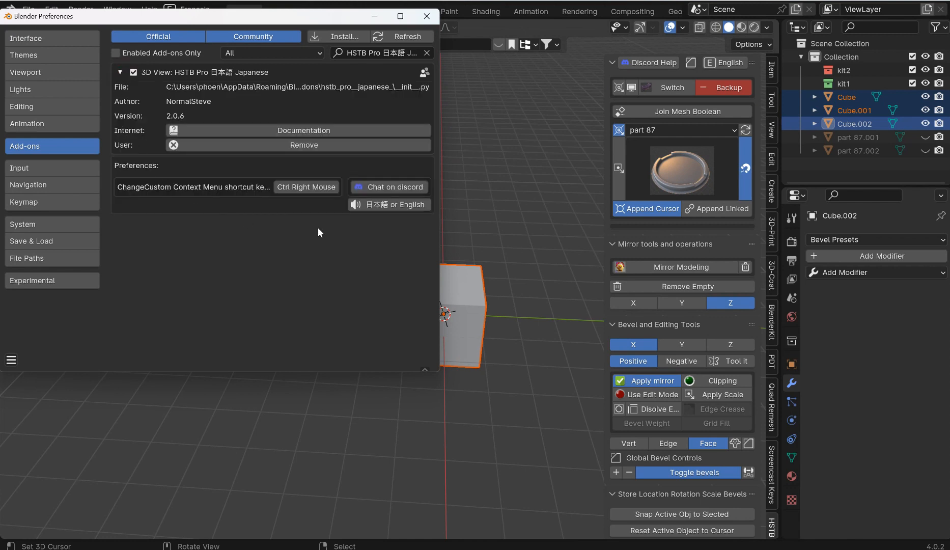
# Step: Switch the HSTB Pro add-on's interface language from English to Japanese and close the preferences
pyautogui.click(393, 203)
pyautogui.click(393, 203)
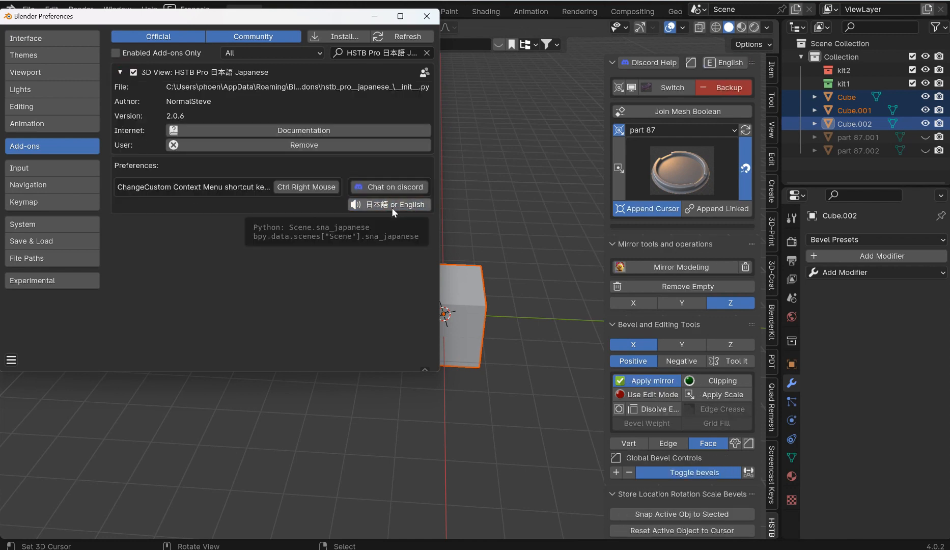
pyautogui.click(393, 208)
pyautogui.click(393, 208)
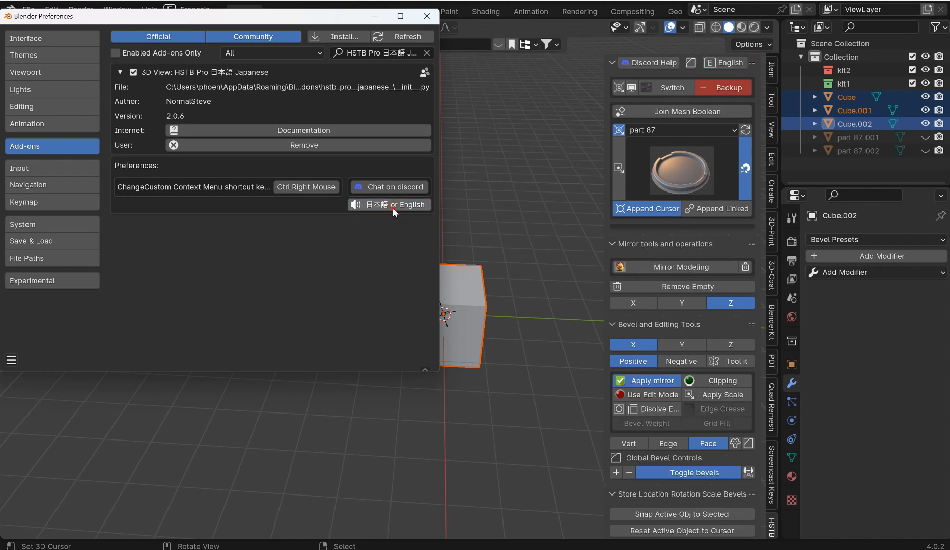
pyautogui.click(393, 208)
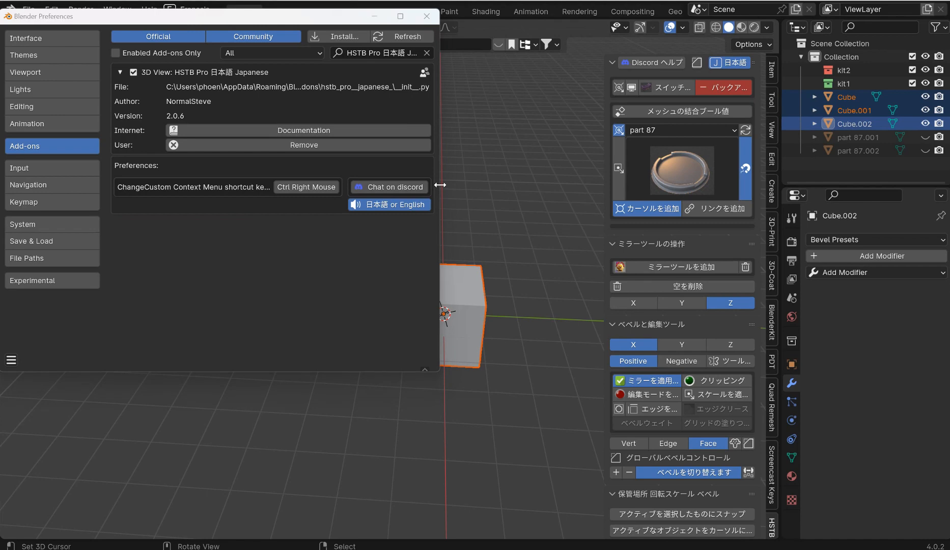
pyautogui.moveTo(438, 183); pyautogui.dragTo(467, 194)
pyautogui.click(452, 16)
pyautogui.moveTo(501, 271); pyautogui.dragTo(490, 255, button='middle')
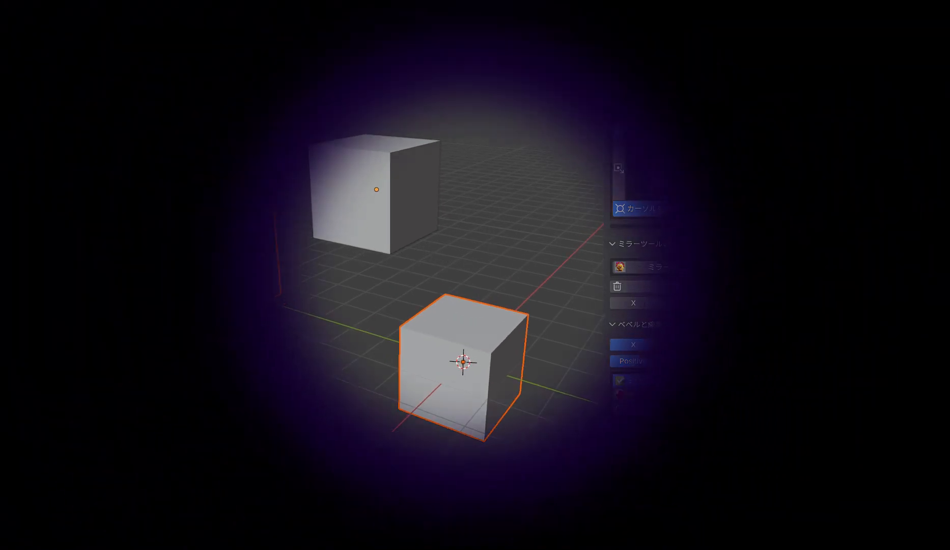